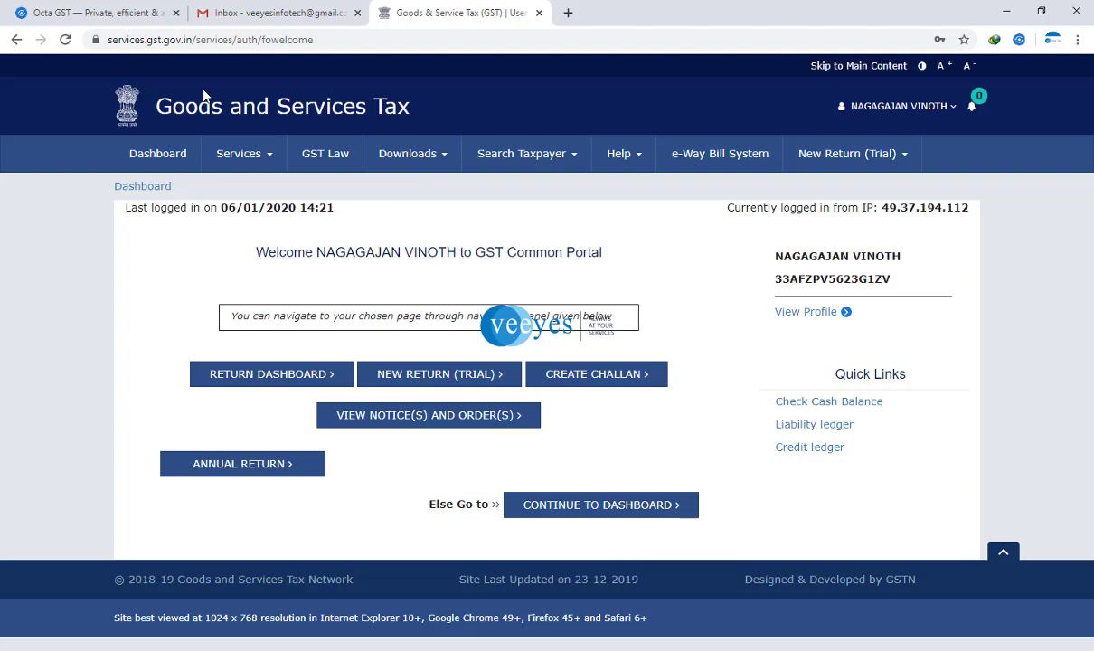
Look over the Octa GST website's homepage and its introduction to the returns filing software
{"action": "left_click", "coordinate": [131, 22]}
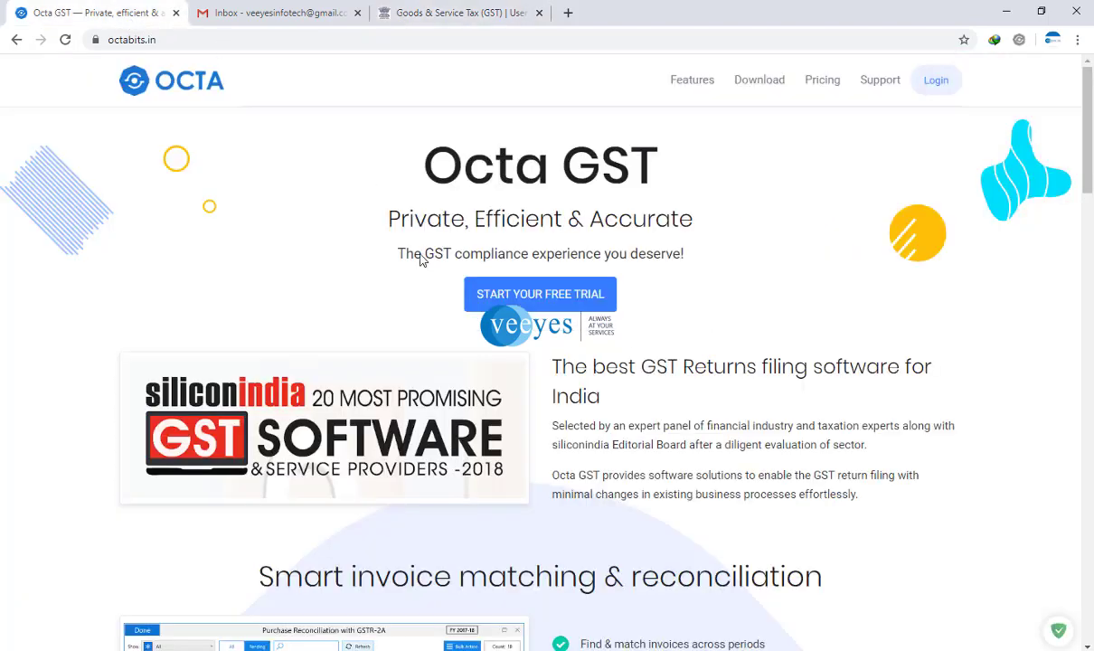
{"action": "scroll", "coordinate": [706, 376], "scroll_direction": "down", "scroll_amount": 2}
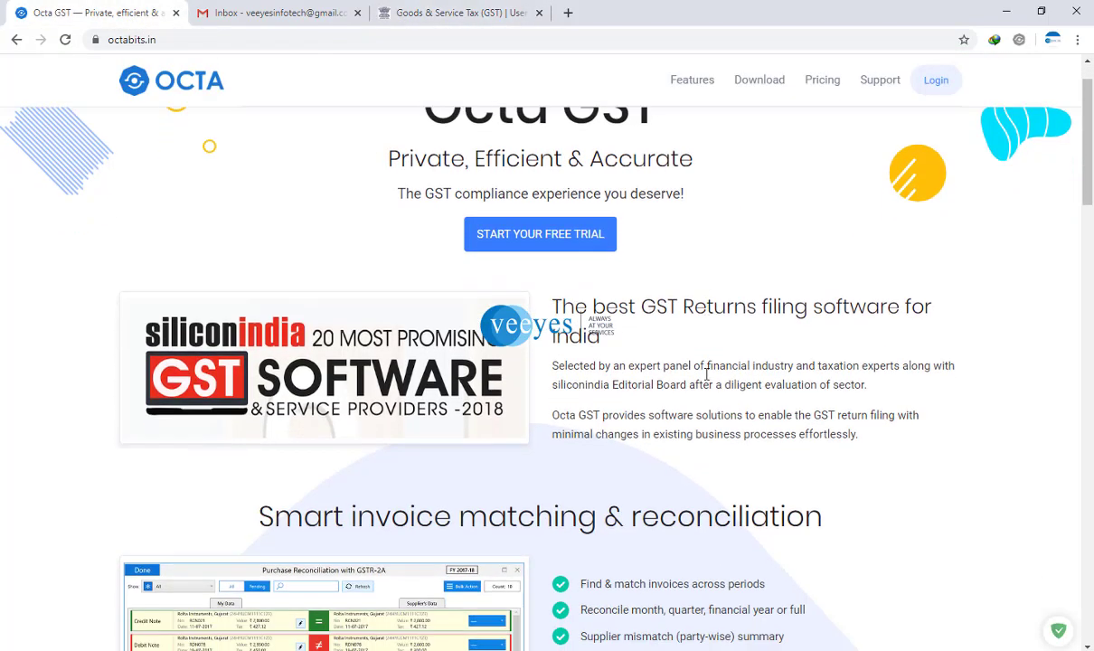
{"action": "scroll", "coordinate": [706, 374], "scroll_direction": "up", "scroll_amount": 2}
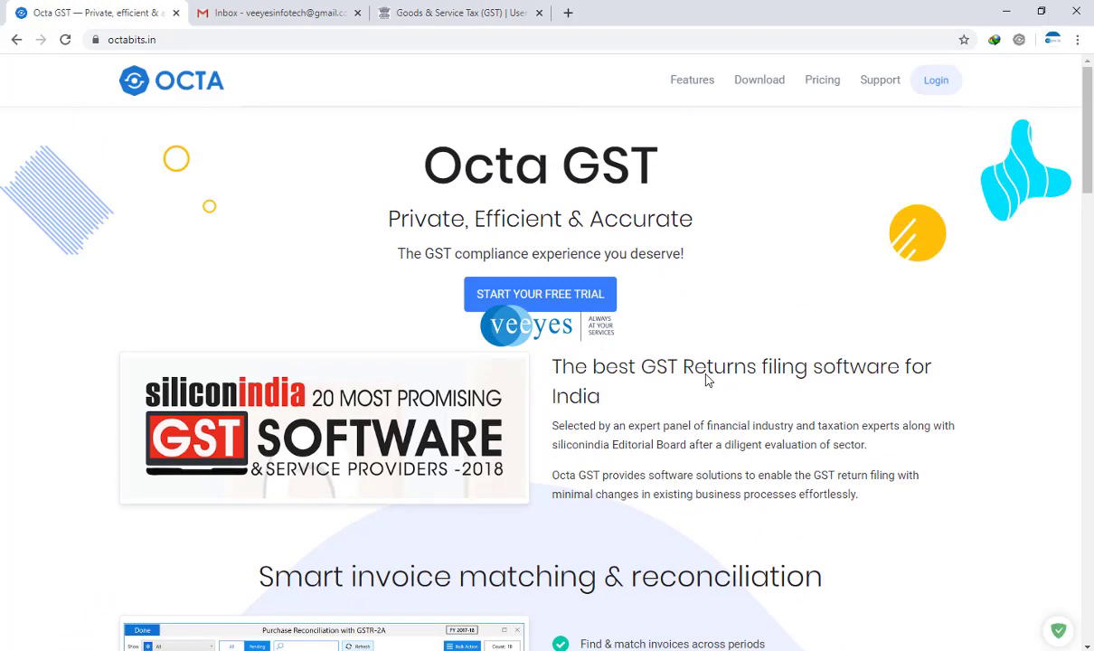
Switch back to the GST portal and search the returns dashboard for October of financial year 2019-20
{"action": "left_click", "coordinate": [457, 13]}
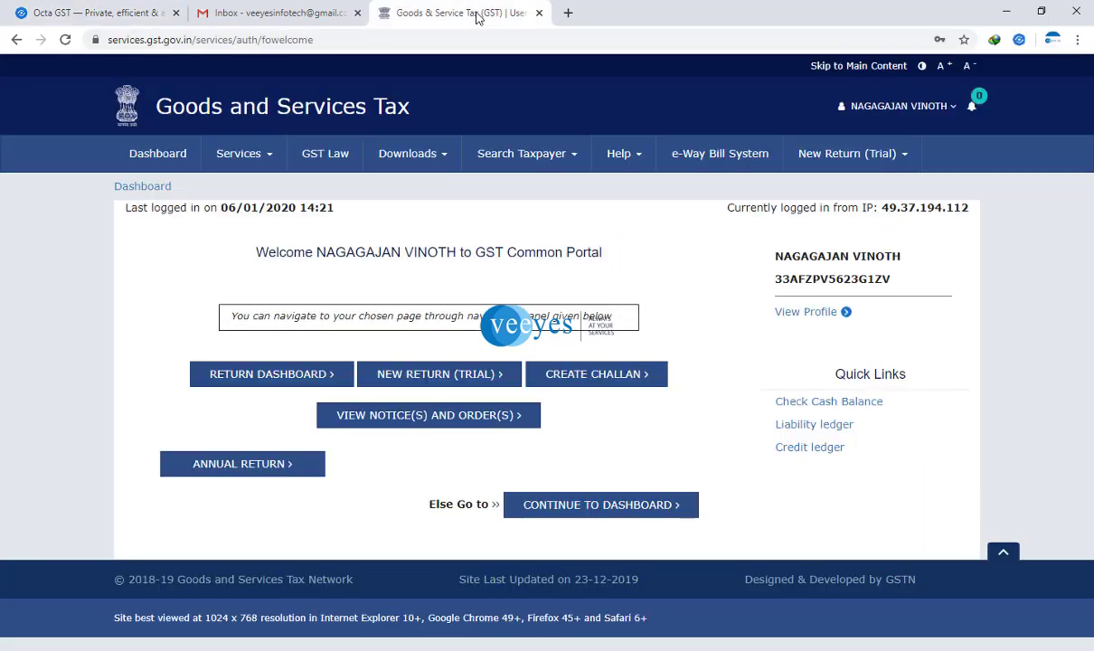
{"action": "left_click", "coordinate": [285, 381]}
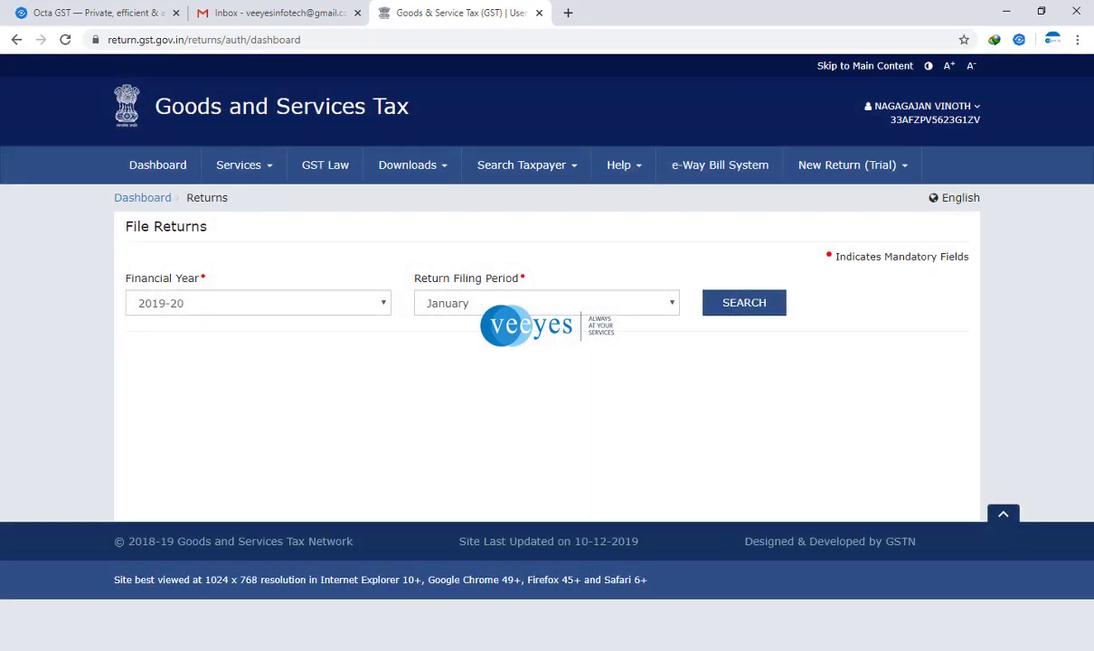
{"action": "left_click", "coordinate": [546, 303]}
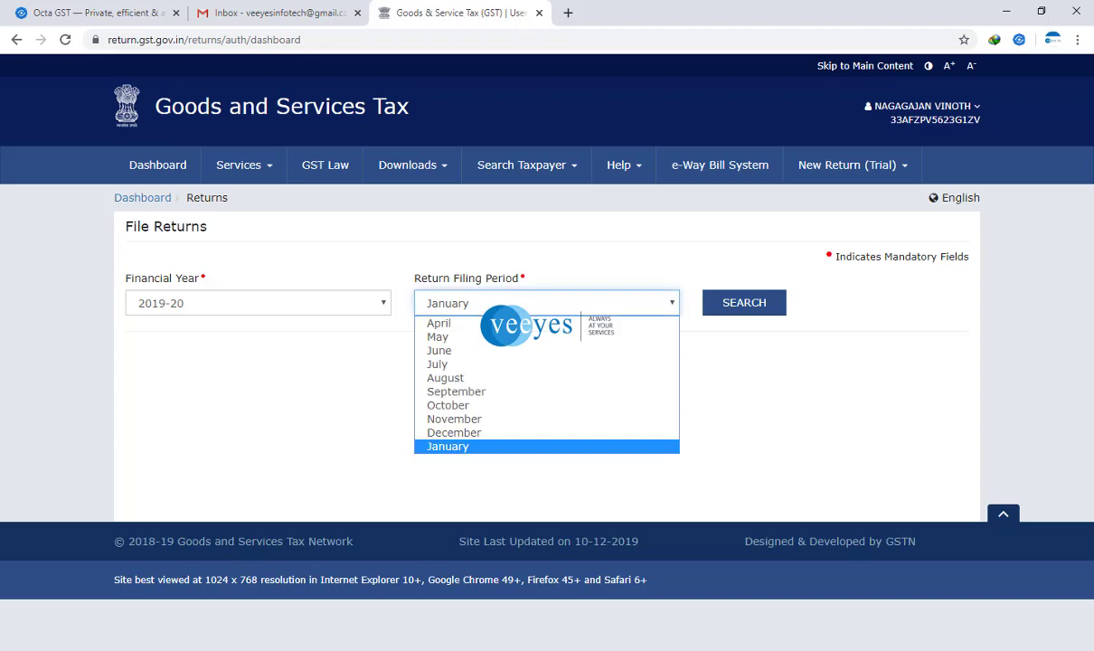
{"action": "left_click", "coordinate": [448, 405]}
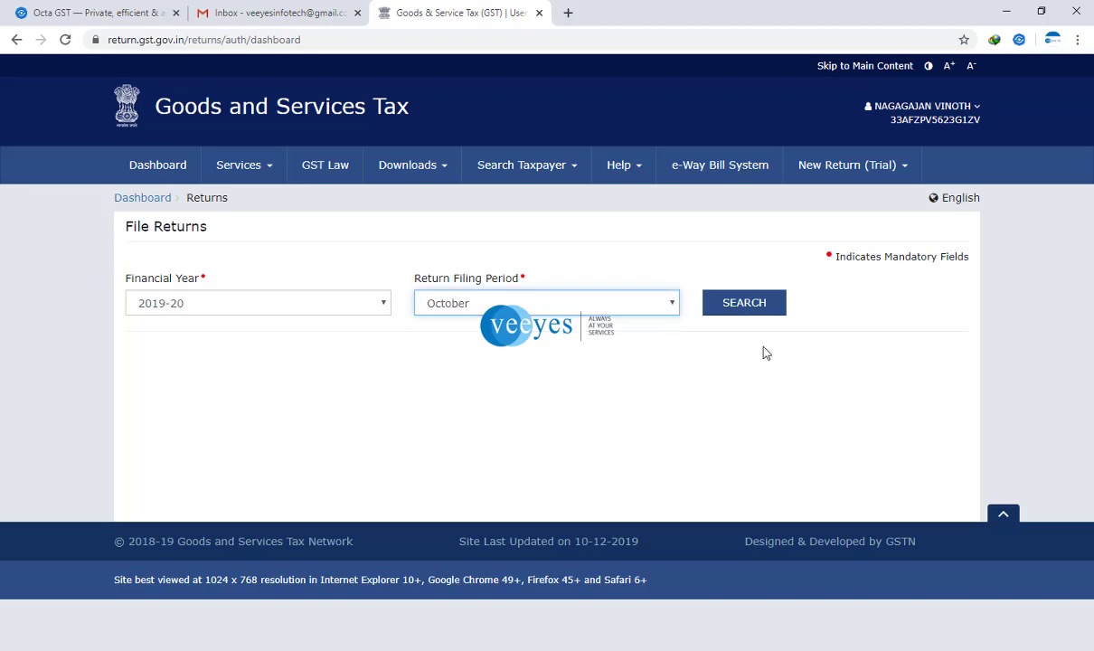
{"action": "left_click", "coordinate": [742, 308]}
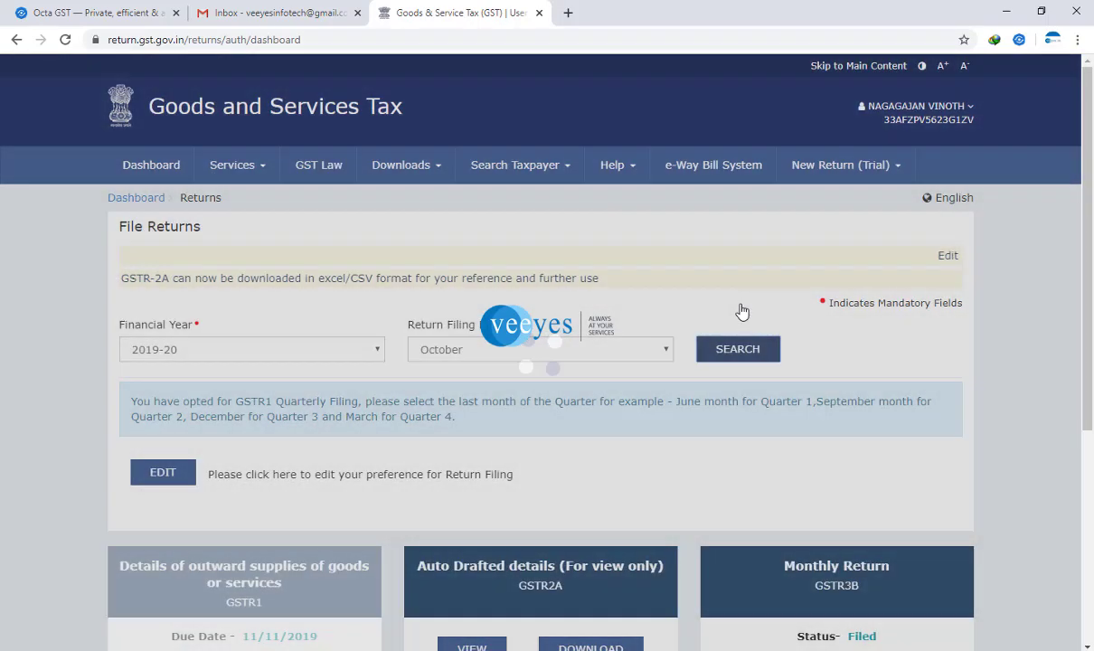
Request generation of the October GSTR2A JSON file for offline download
{"action": "scroll", "coordinate": [700, 471], "scroll_direction": "down", "scroll_amount": 2}
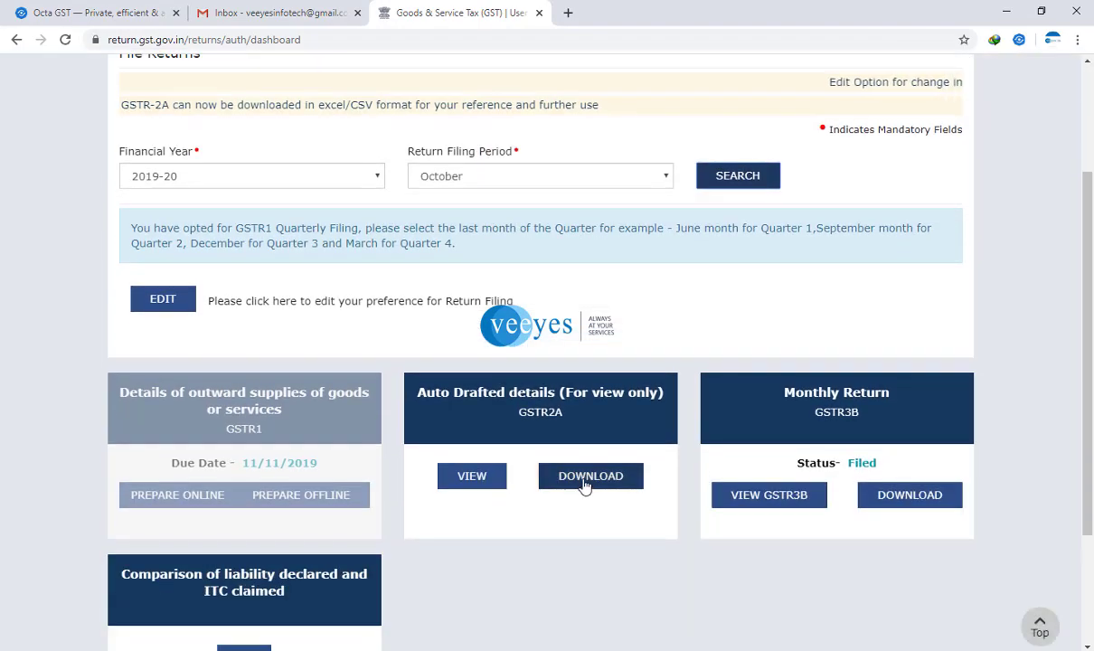
{"action": "left_click", "coordinate": [585, 481]}
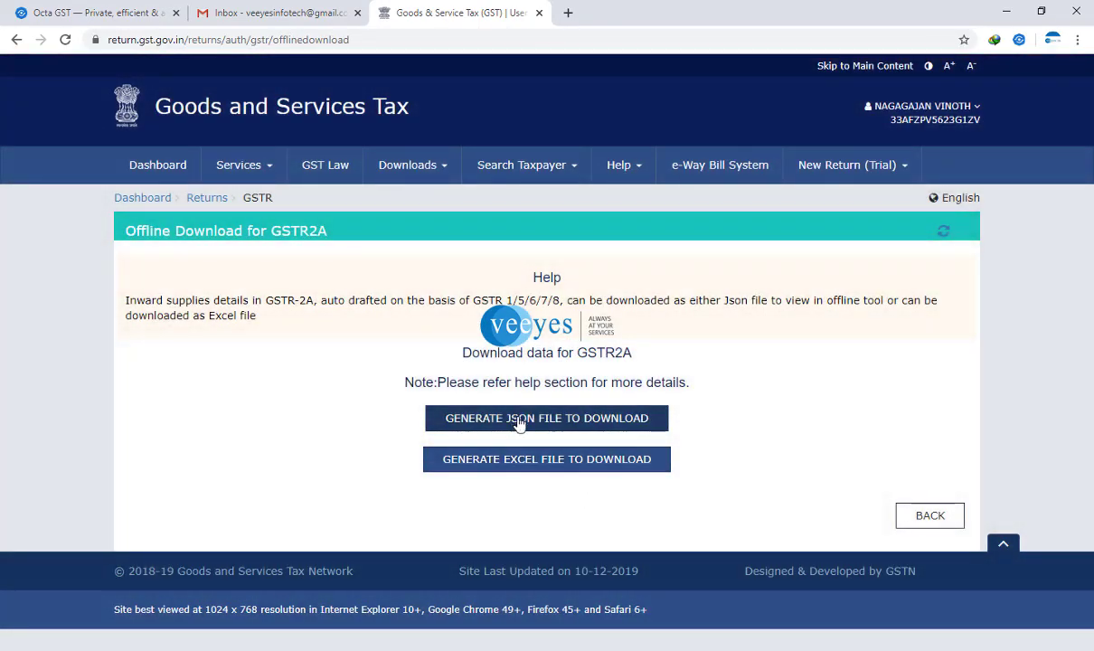
{"action": "left_click", "coordinate": [520, 421]}
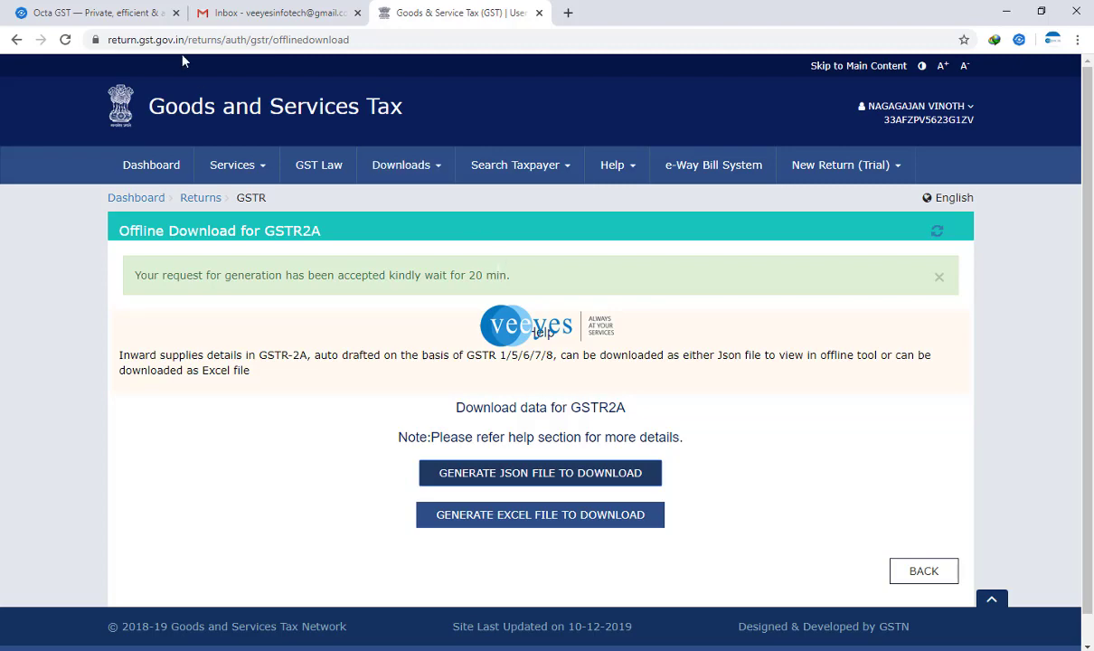
Review the Octa GST website's features and open the Octa GST Assistant extension page for Google Chrome
{"action": "left_click", "coordinate": [104, 18]}
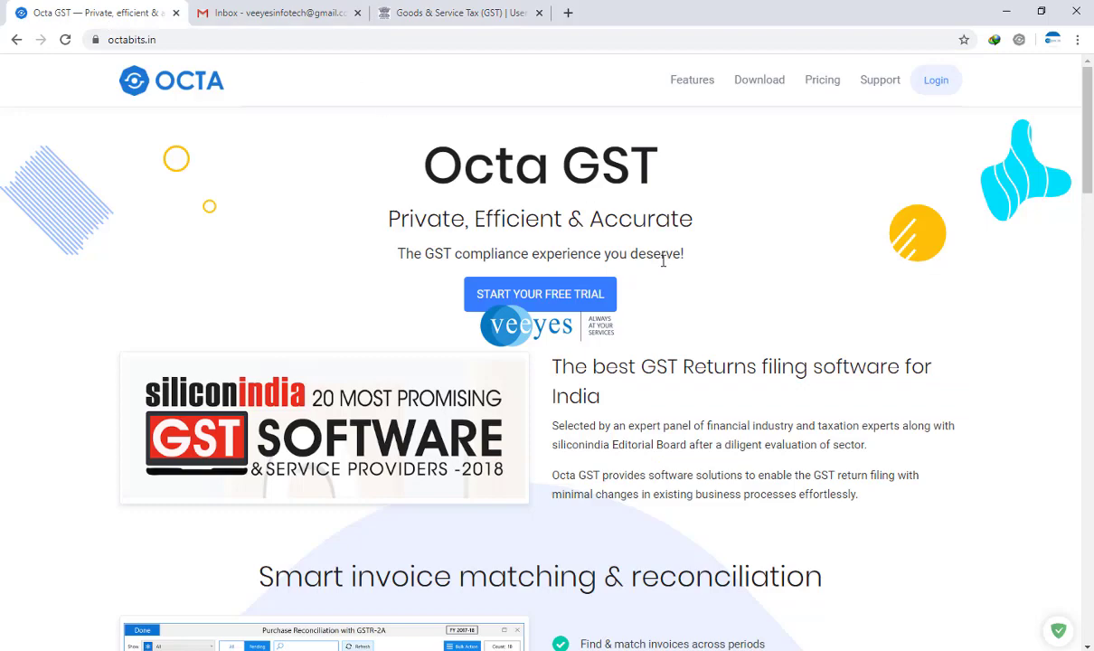
{"action": "scroll", "coordinate": [663, 261], "scroll_direction": "down", "scroll_amount": 7}
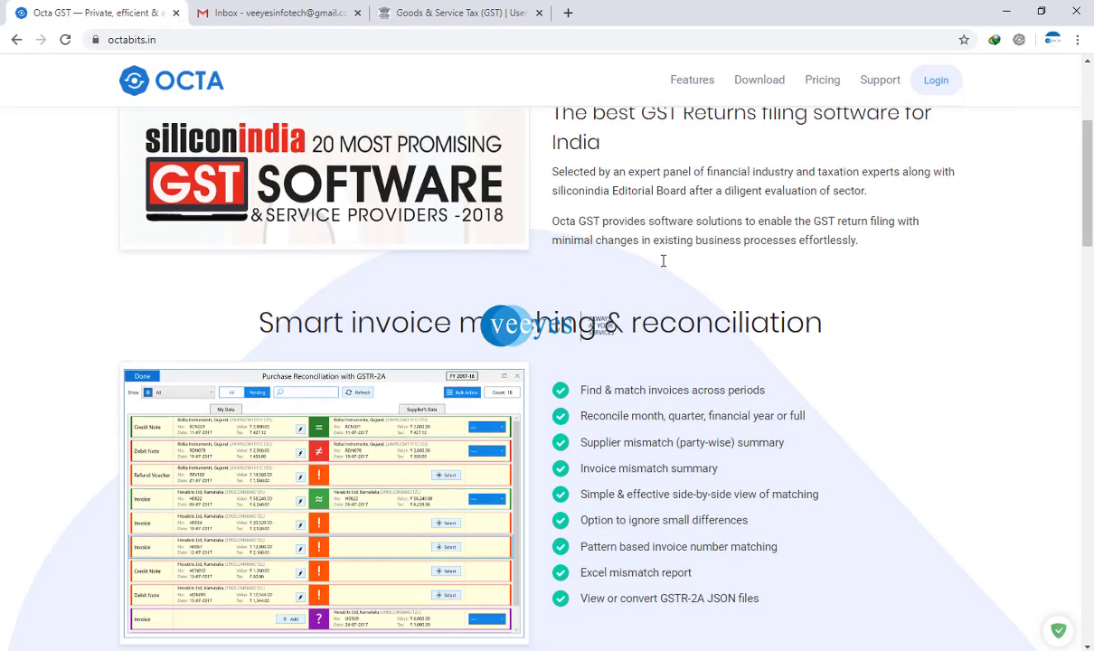
{"action": "scroll", "coordinate": [663, 260], "scroll_direction": "down", "scroll_amount": 1}
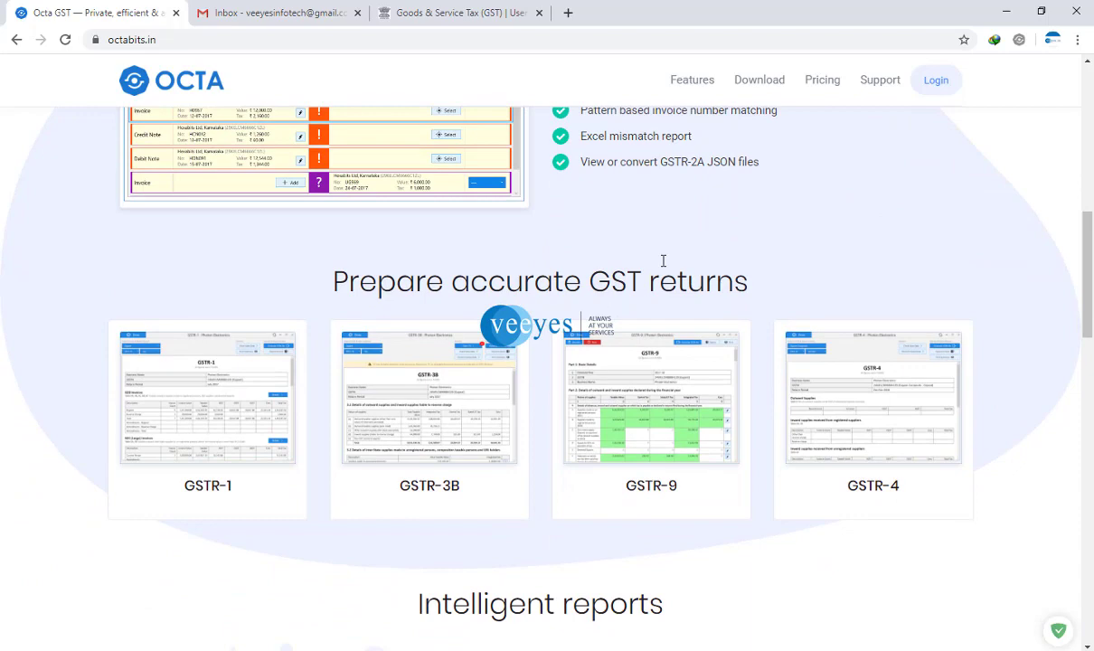
{"action": "scroll", "coordinate": [663, 261], "scroll_direction": "down", "scroll_amount": 8}
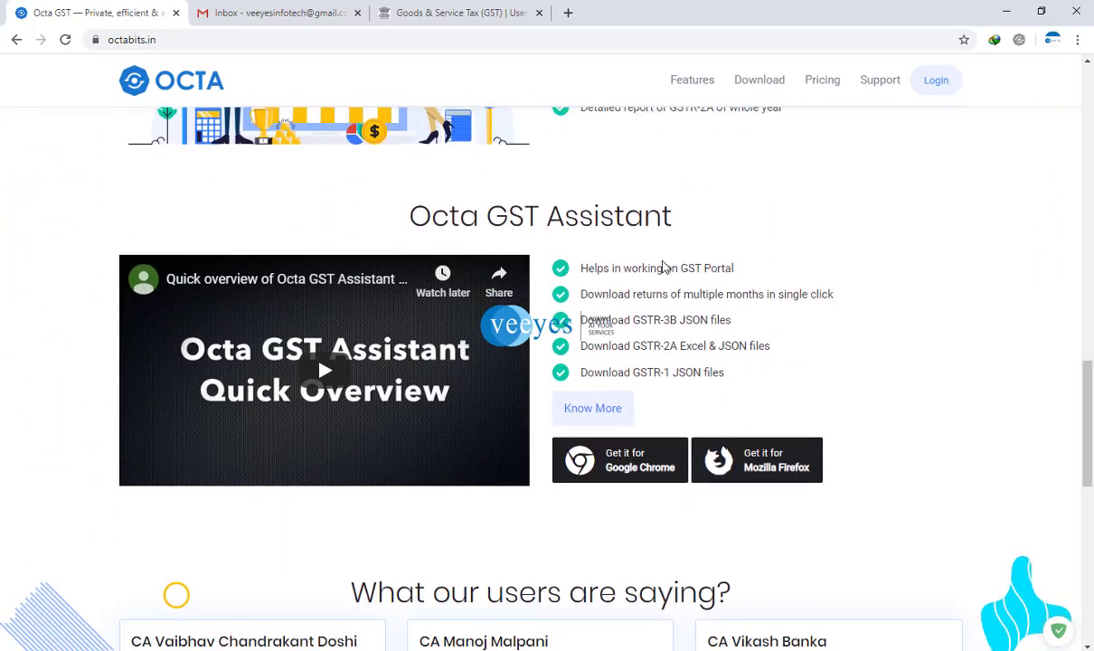
{"action": "scroll", "coordinate": [663, 266], "scroll_direction": "down", "scroll_amount": 1}
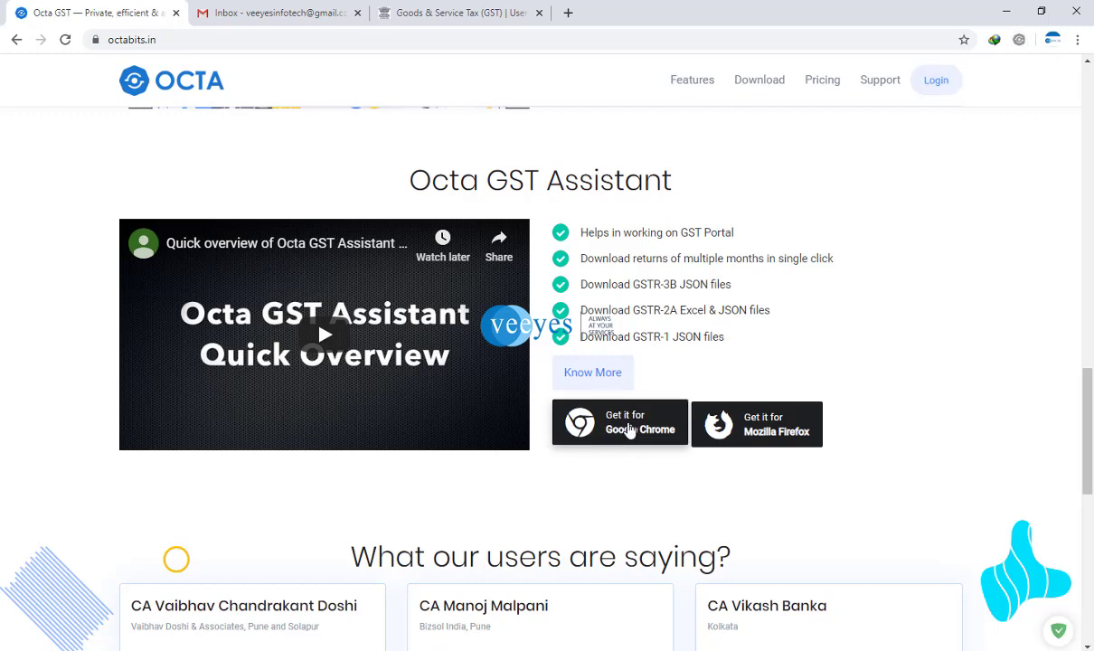
{"action": "left_click", "coordinate": [630, 428]}
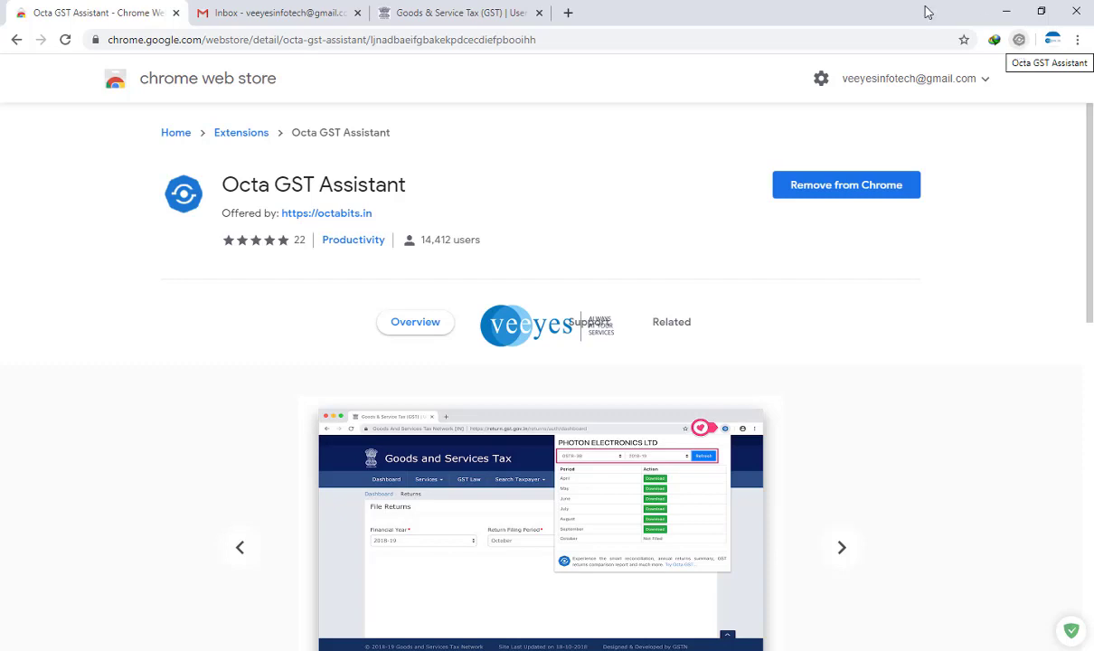
Return to the GST portal's File Returns page and set the return filing period to April for 2019-20
{"action": "left_click", "coordinate": [481, 15]}
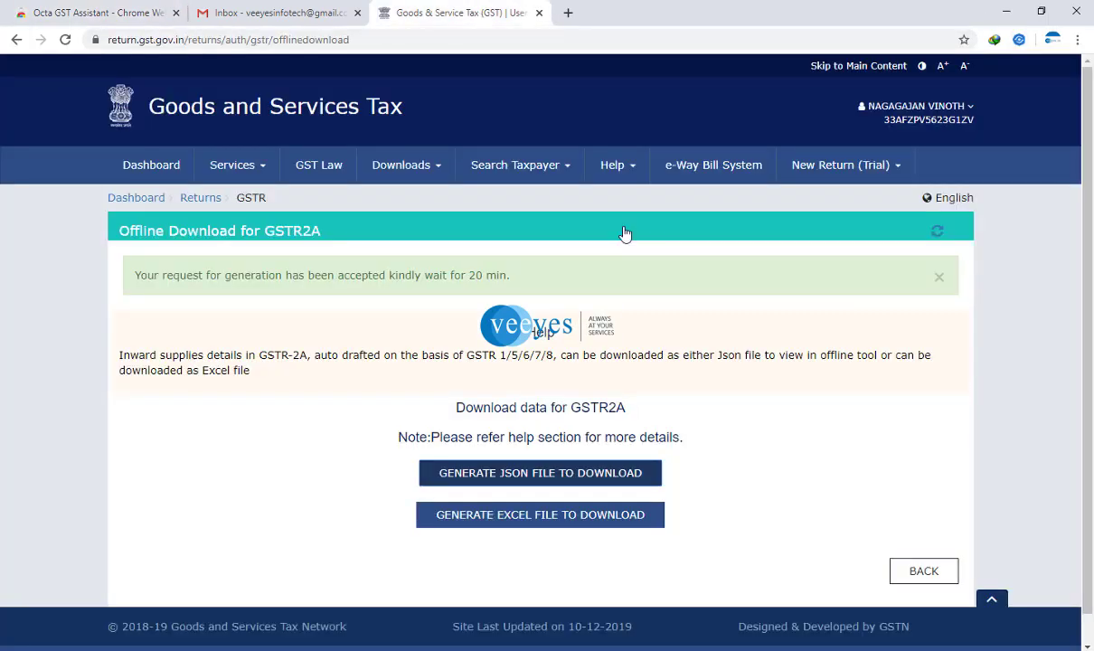
{"action": "left_click", "coordinate": [152, 167]}
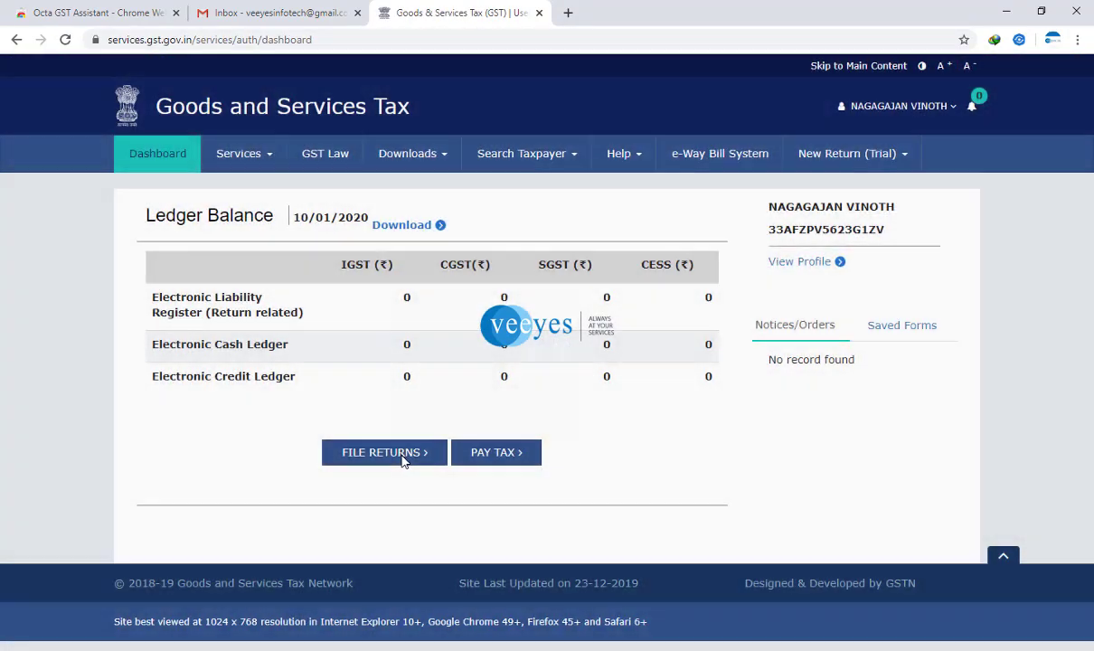
{"action": "left_click", "coordinate": [403, 459]}
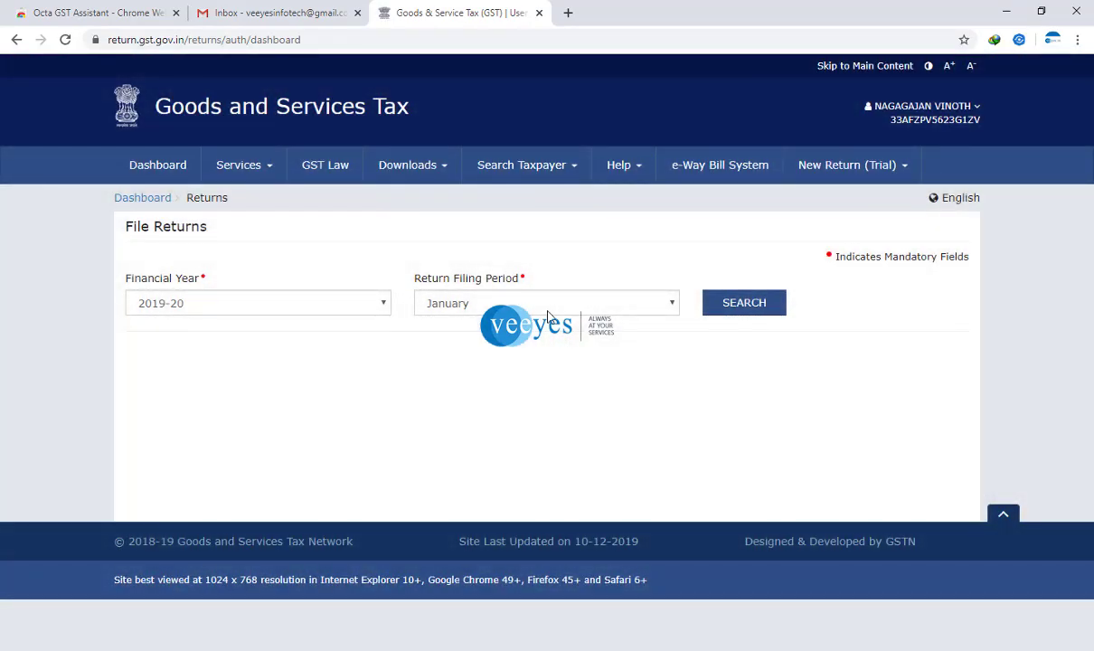
{"action": "left_click", "coordinate": [506, 303]}
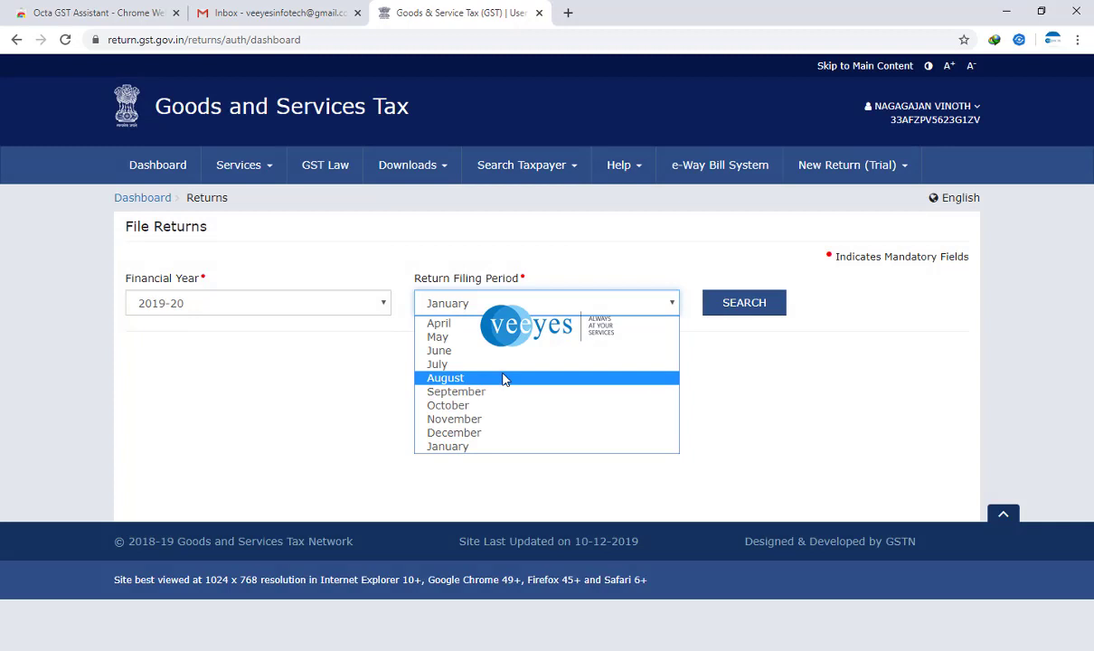
{"action": "left_click", "coordinate": [442, 323]}
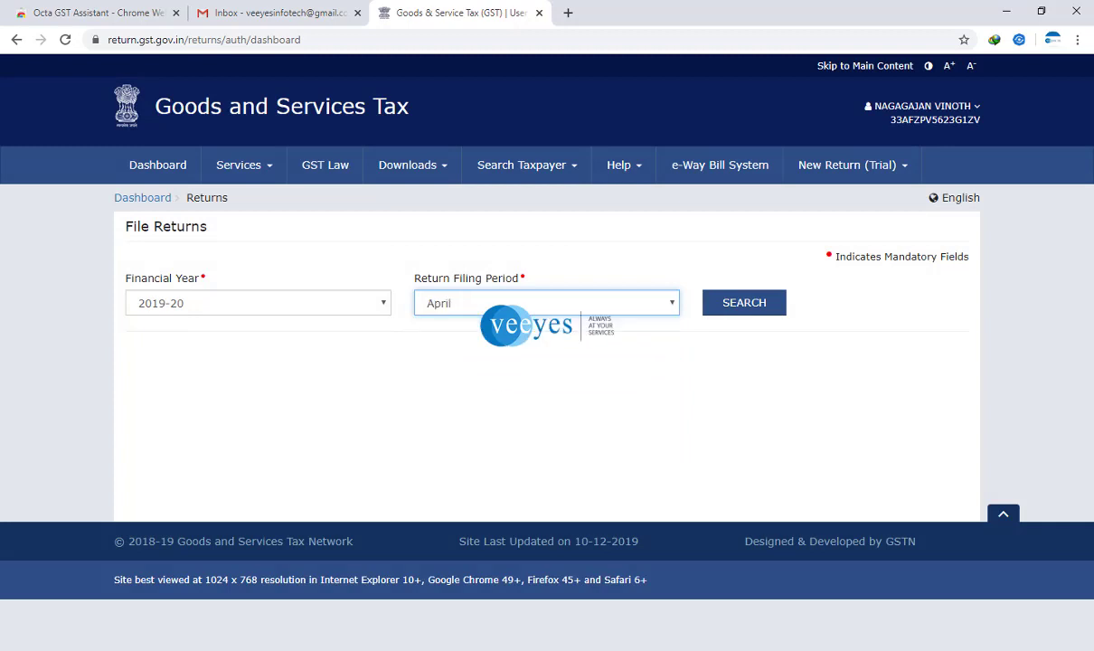
Request the GSTR-2A (JSON) files for all months of 2019-20 through the Octa GST Assistant extension
{"action": "left_click", "coordinate": [1020, 41]}
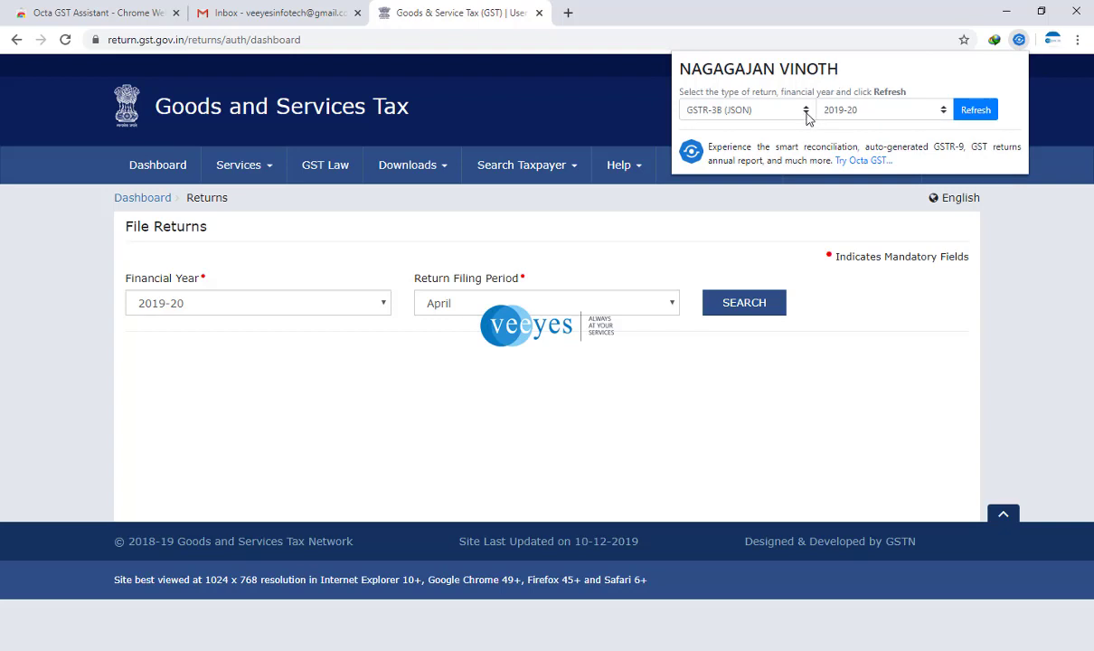
{"action": "left_click", "coordinate": [807, 113]}
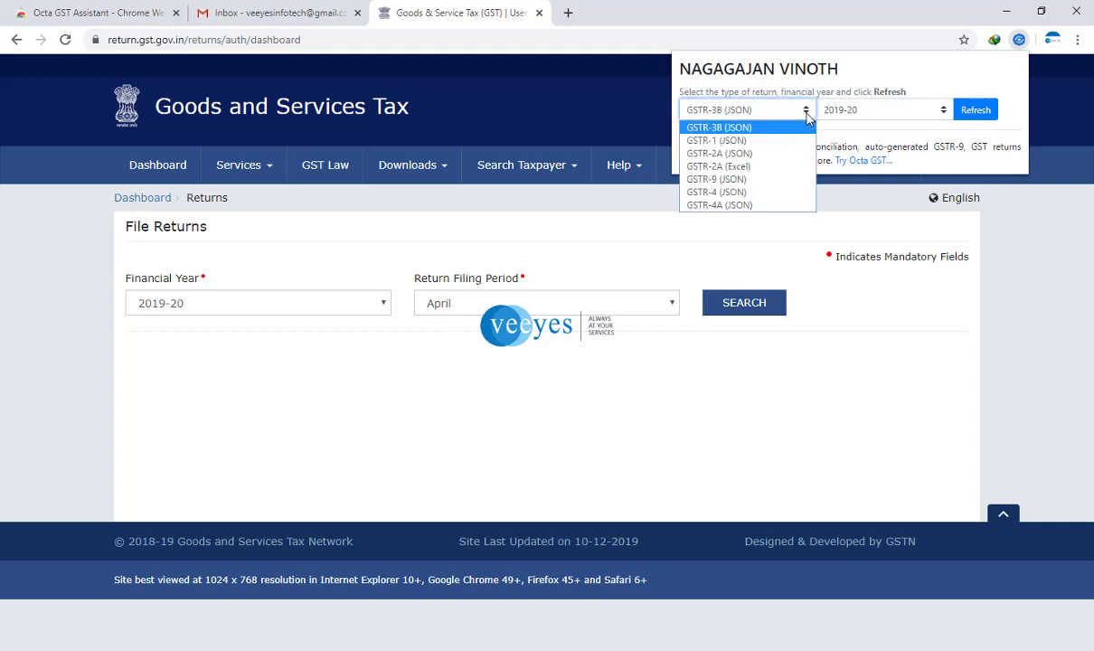
{"action": "left_click", "coordinate": [720, 154]}
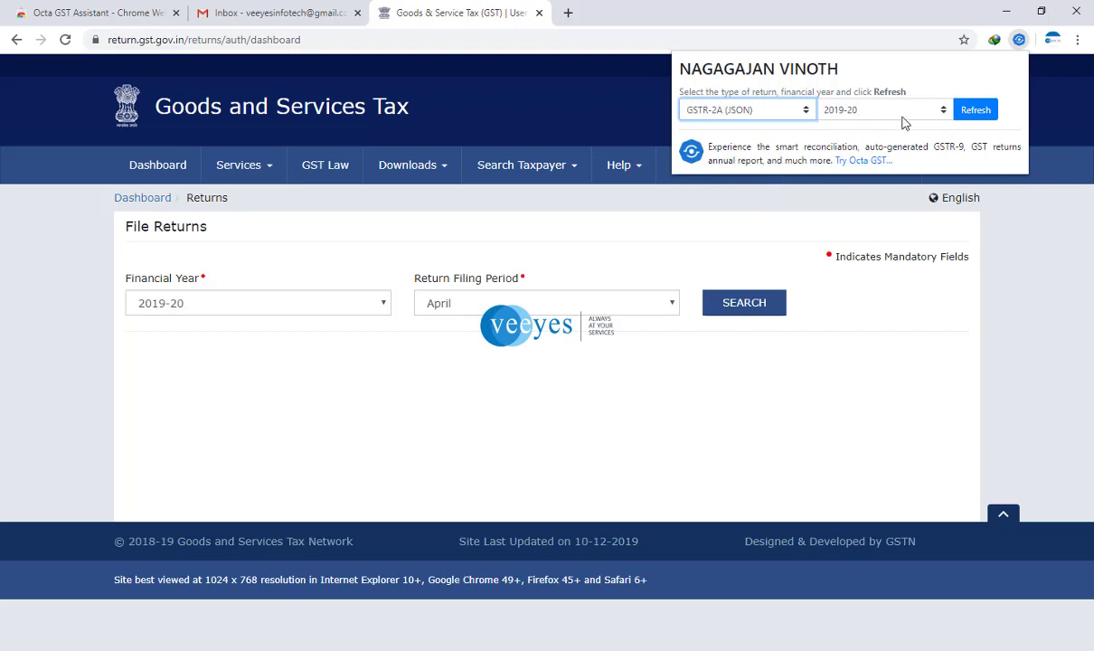
{"action": "left_click", "coordinate": [980, 115]}
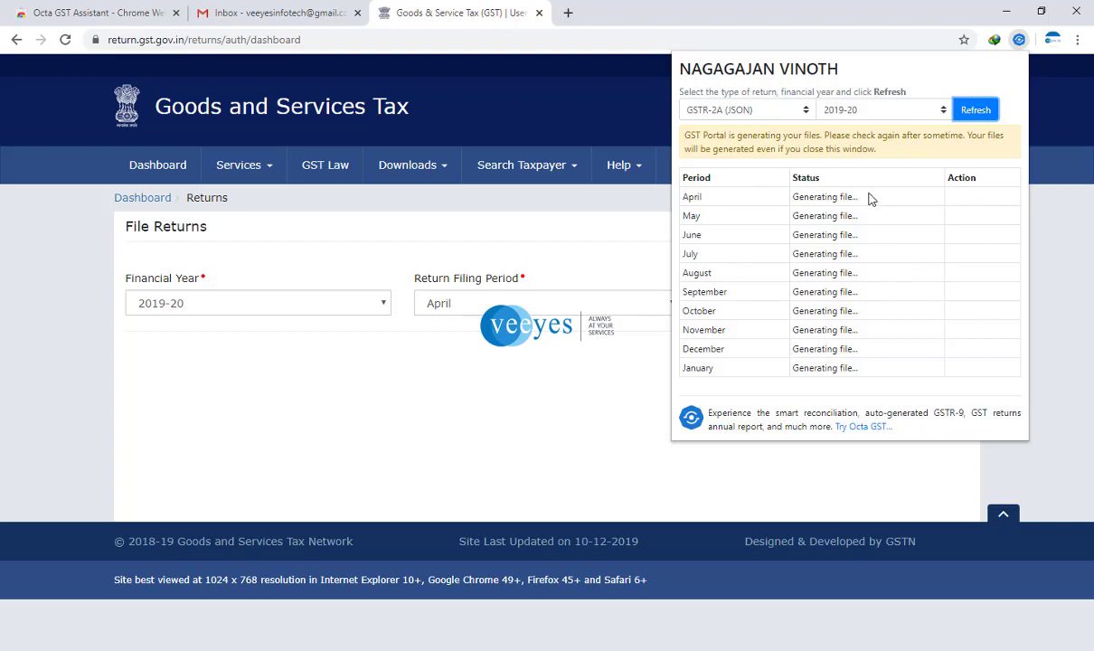
Load the GSTR-3B (JSON) returns for 2019-20 in Octa GST Assistant and start downloading all filed months
{"action": "left_click", "coordinate": [765, 109]}
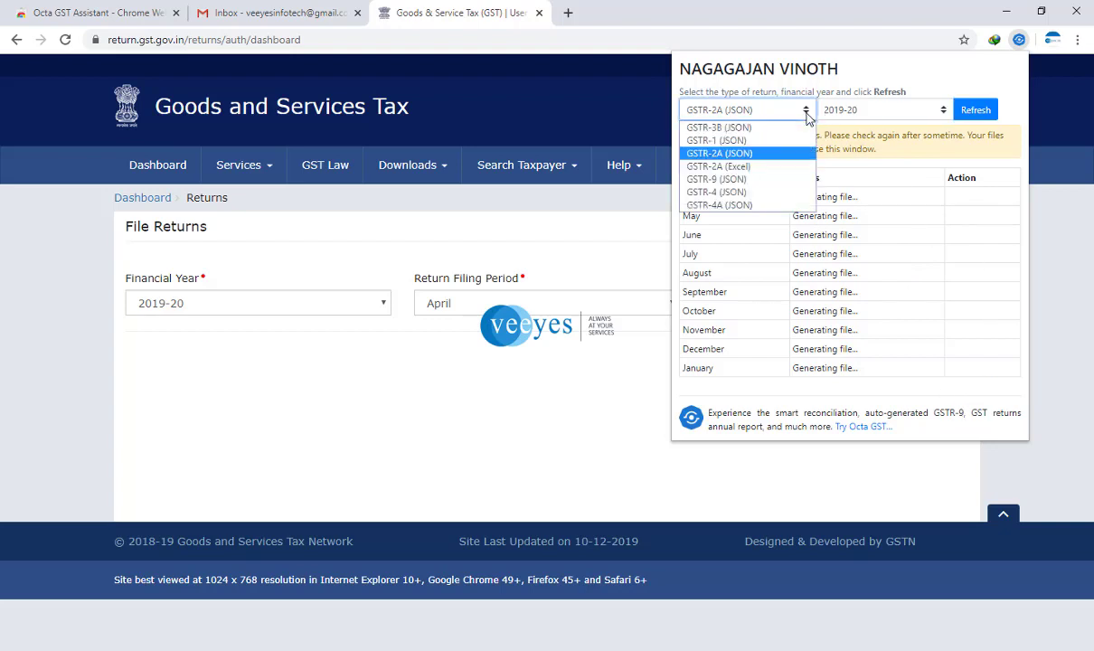
{"action": "left_click", "coordinate": [736, 132]}
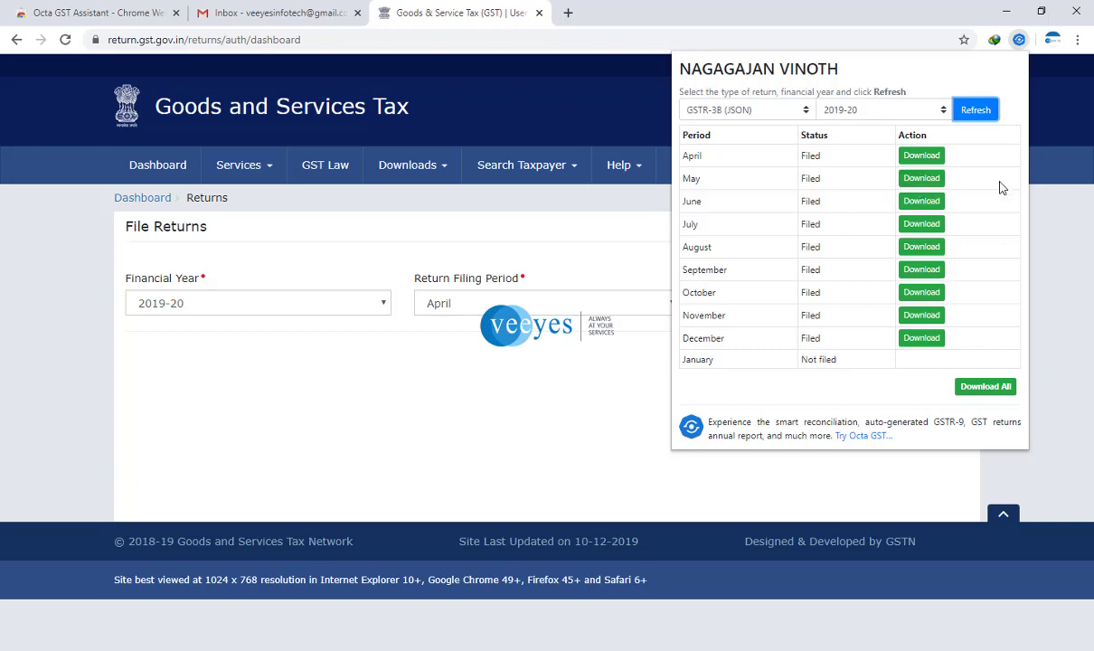
{"action": "left_click", "coordinate": [986, 387]}
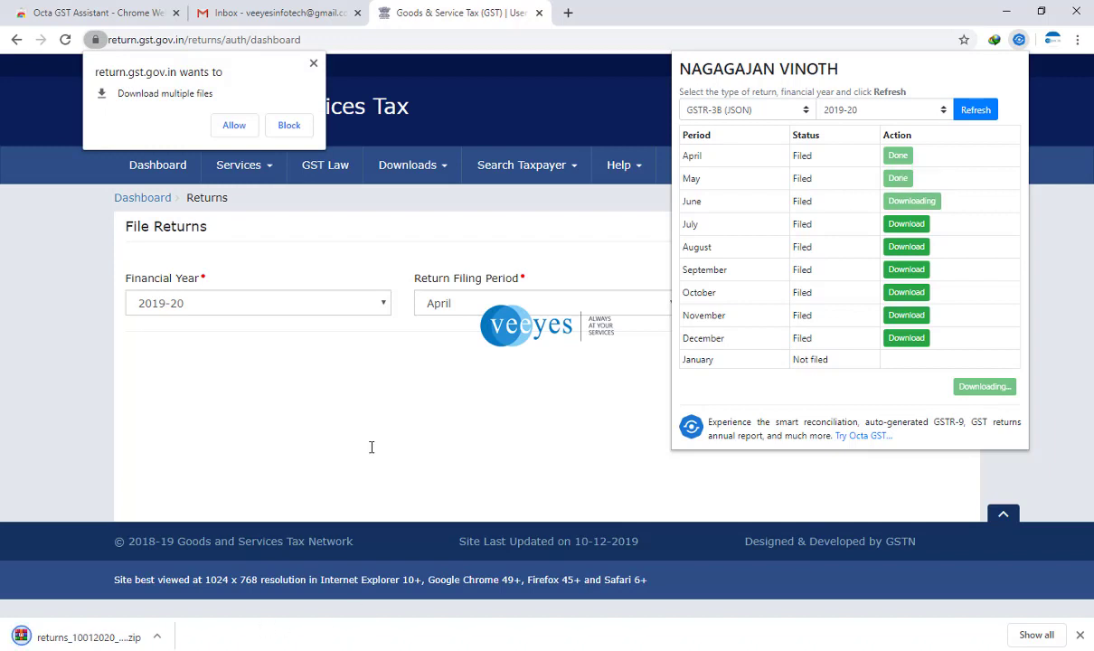
{"action": "left_click", "coordinate": [290, 126]}
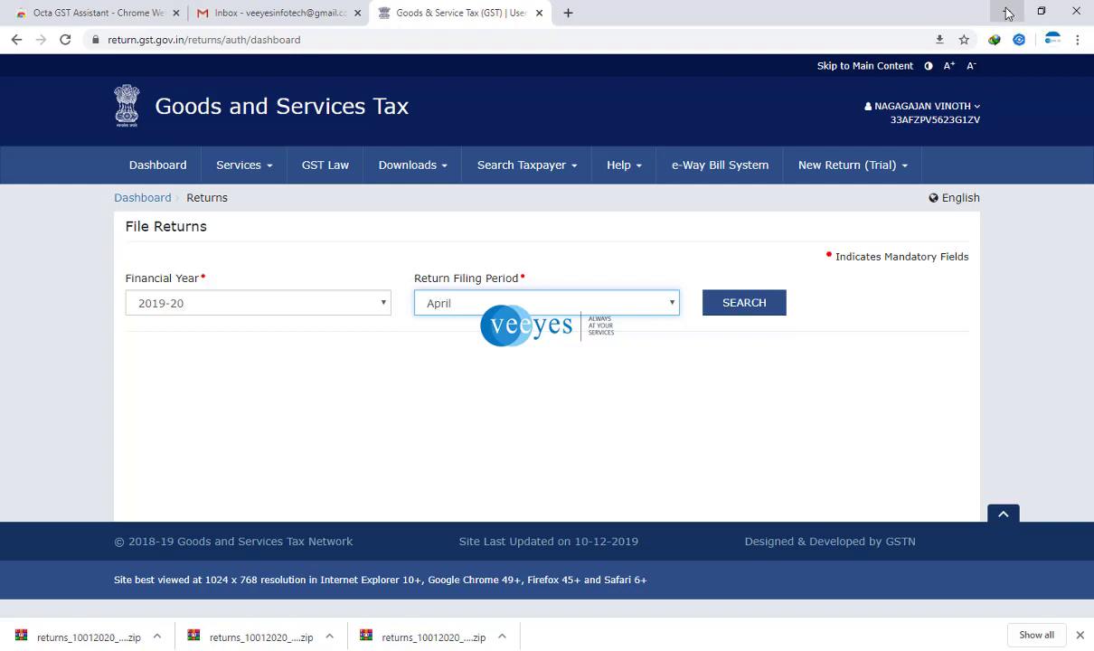
Switch to Tally.ERP 9, view the GSTR-1 Sales Register for April 2018, and return to the GST Reports list
{"action": "left_click", "coordinate": [1007, 14]}
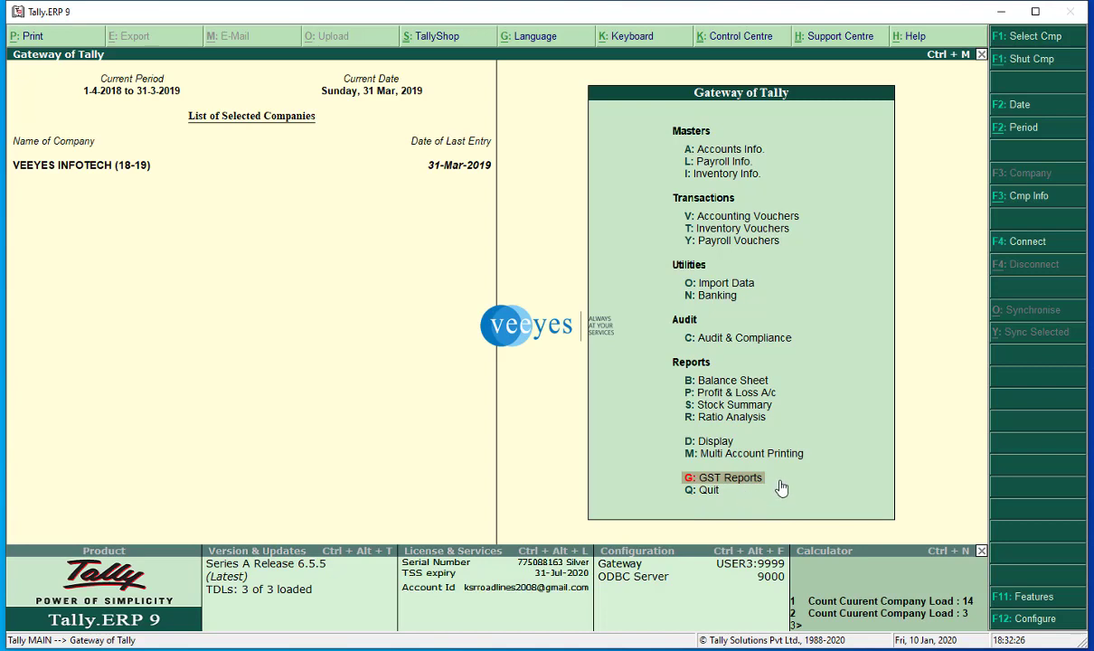
{"action": "left_click", "coordinate": [729, 480]}
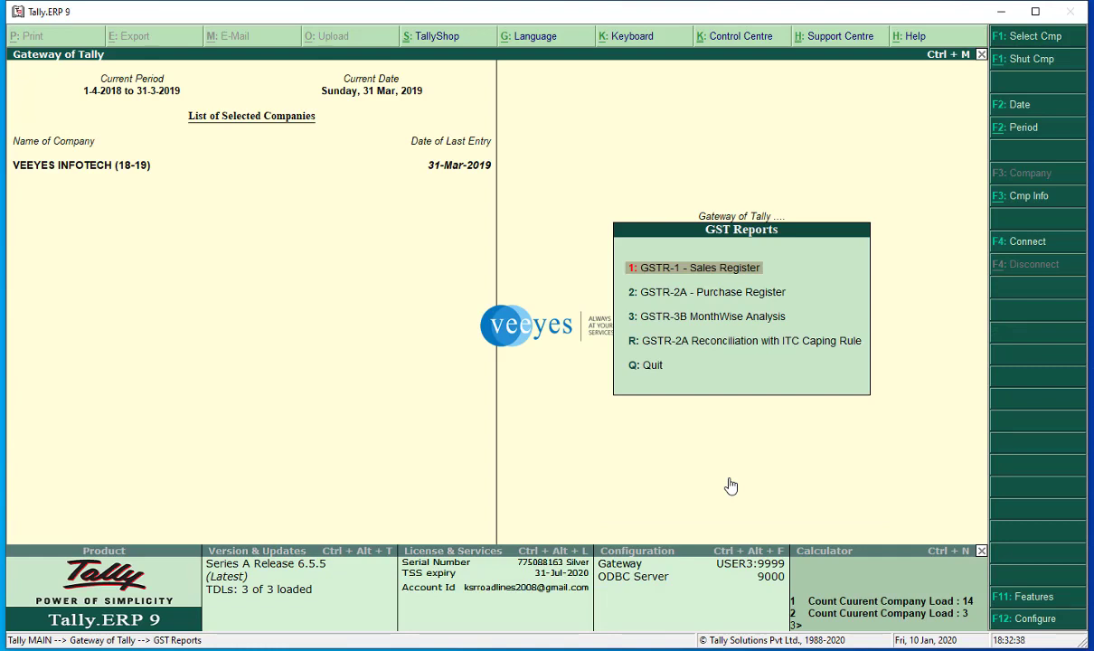
{"action": "key", "text": "Return"}
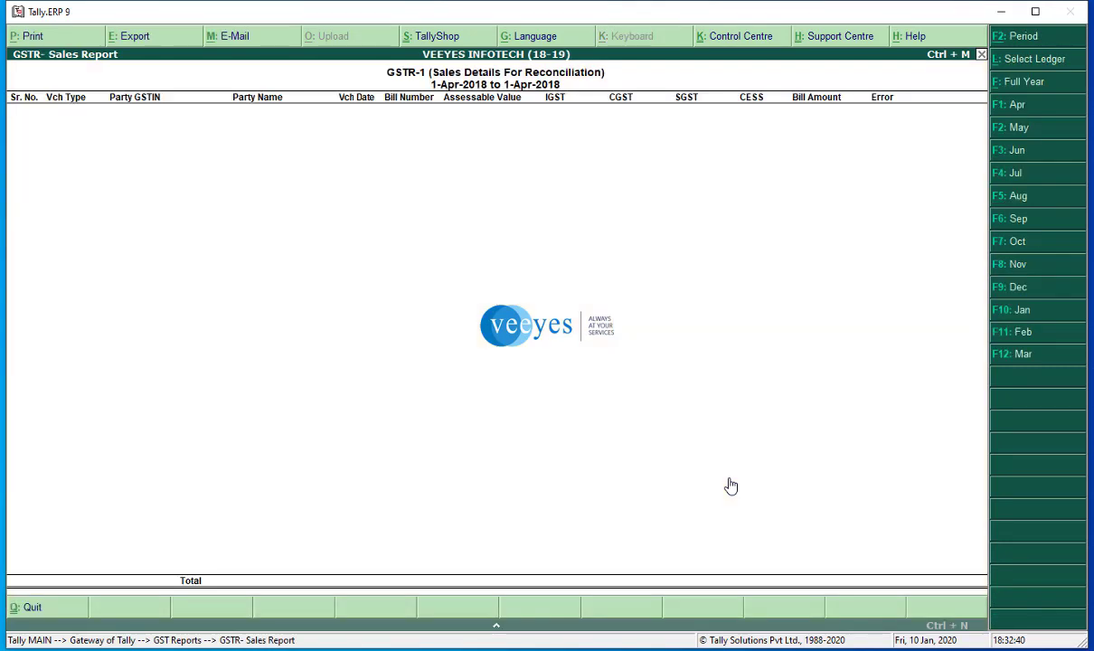
{"action": "left_click", "coordinate": [1029, 106]}
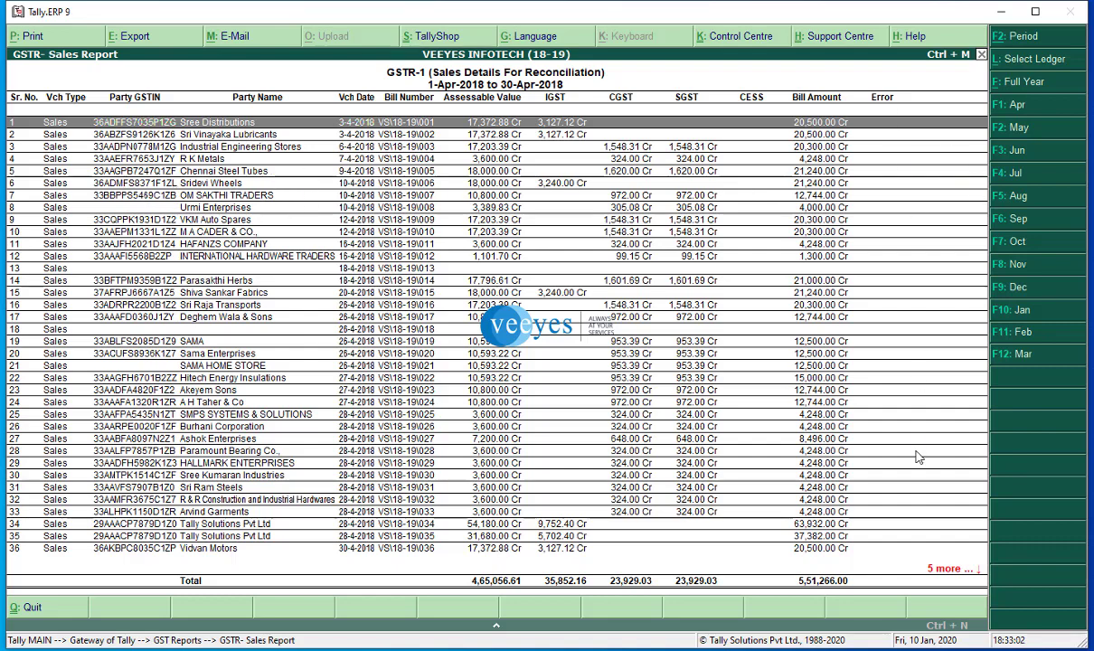
{"action": "key", "text": "Escape"}
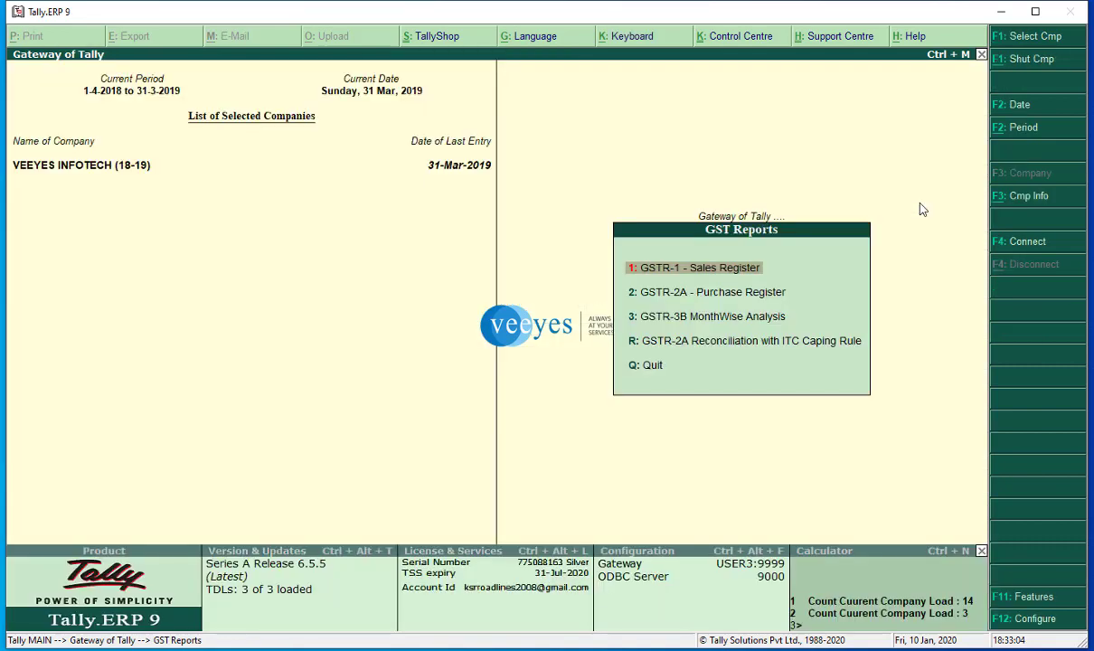
View the GSTR-2A Purchase Register for April and November 2018, and return to the GST Reports list
{"action": "key", "text": "Down"}
{"action": "key", "text": "Return"}
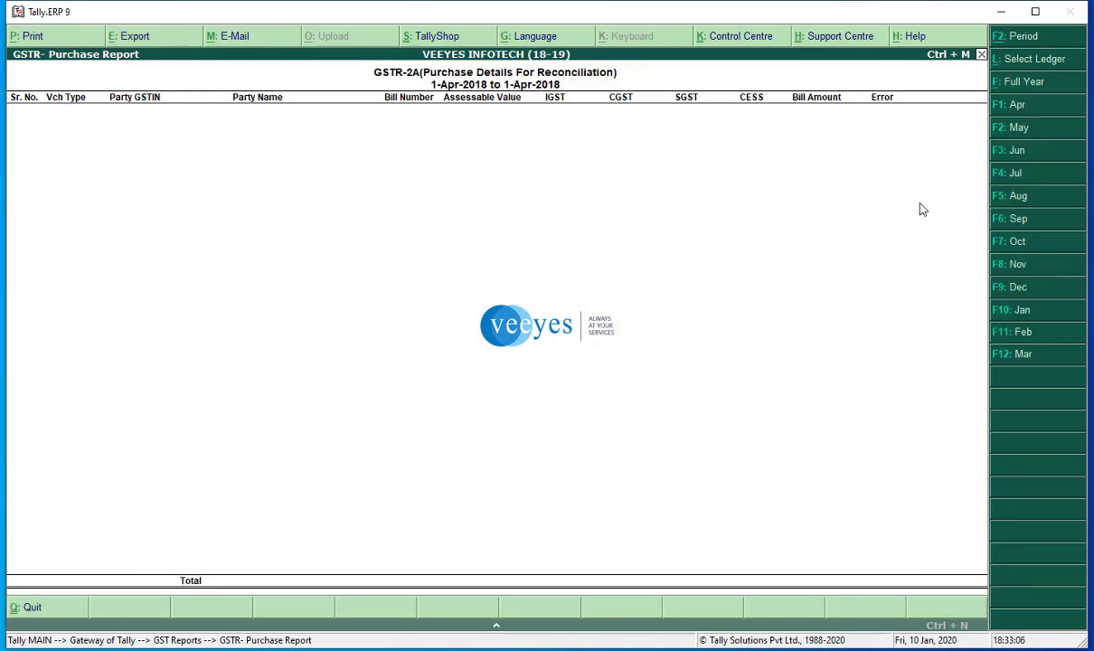
{"action": "left_click", "coordinate": [1032, 106]}
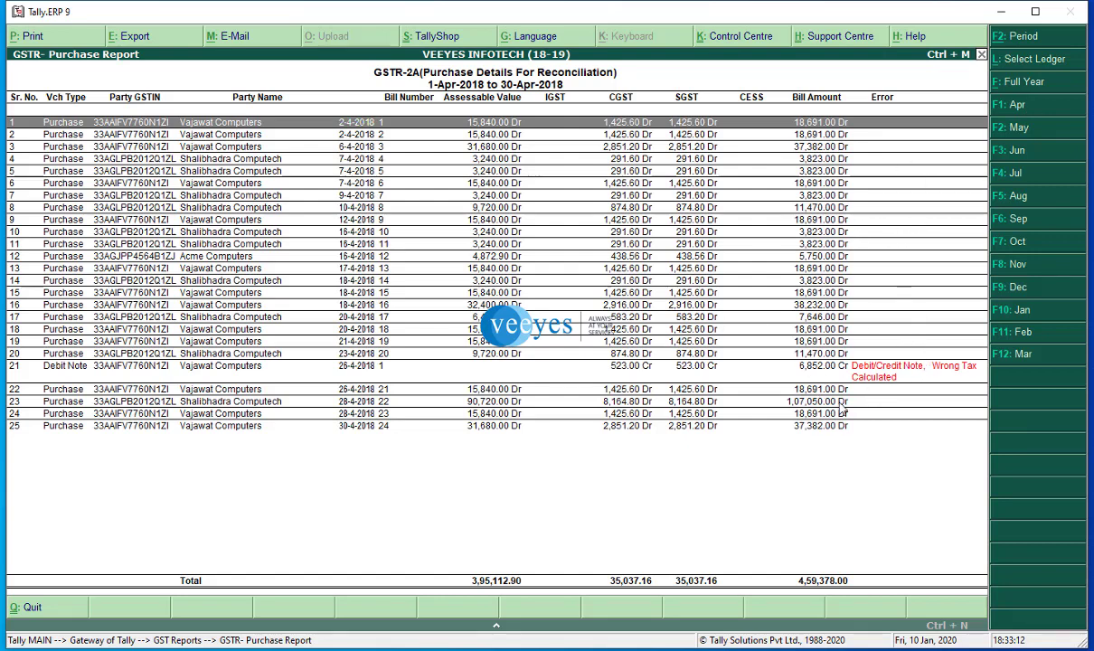
{"action": "left_click", "coordinate": [1017, 264]}
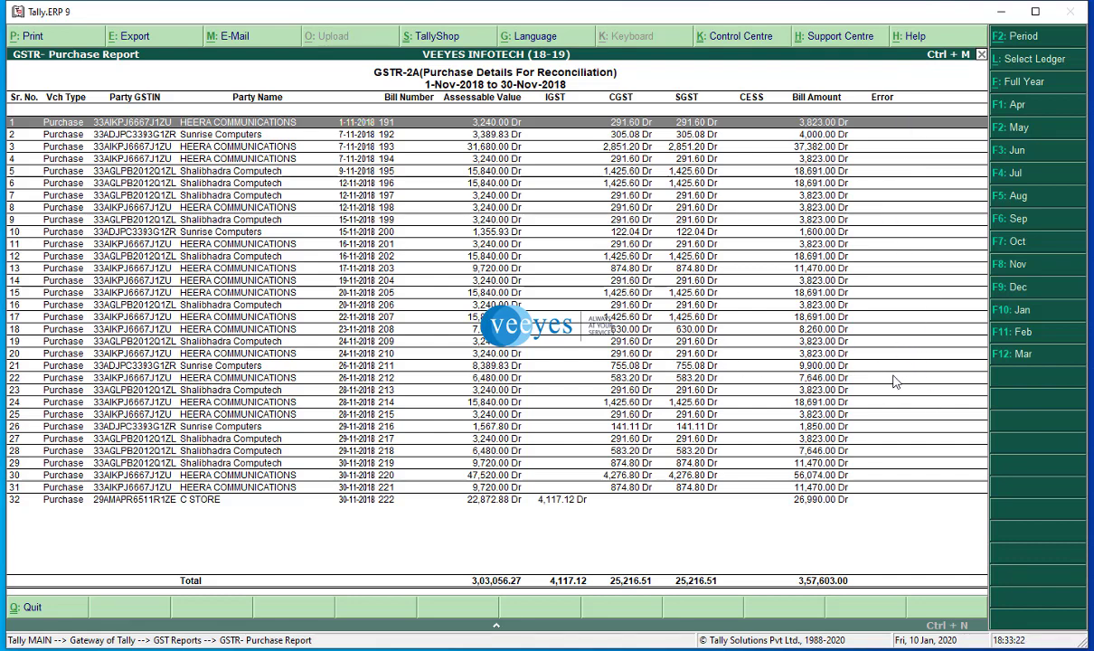
{"action": "key", "text": "Escape"}
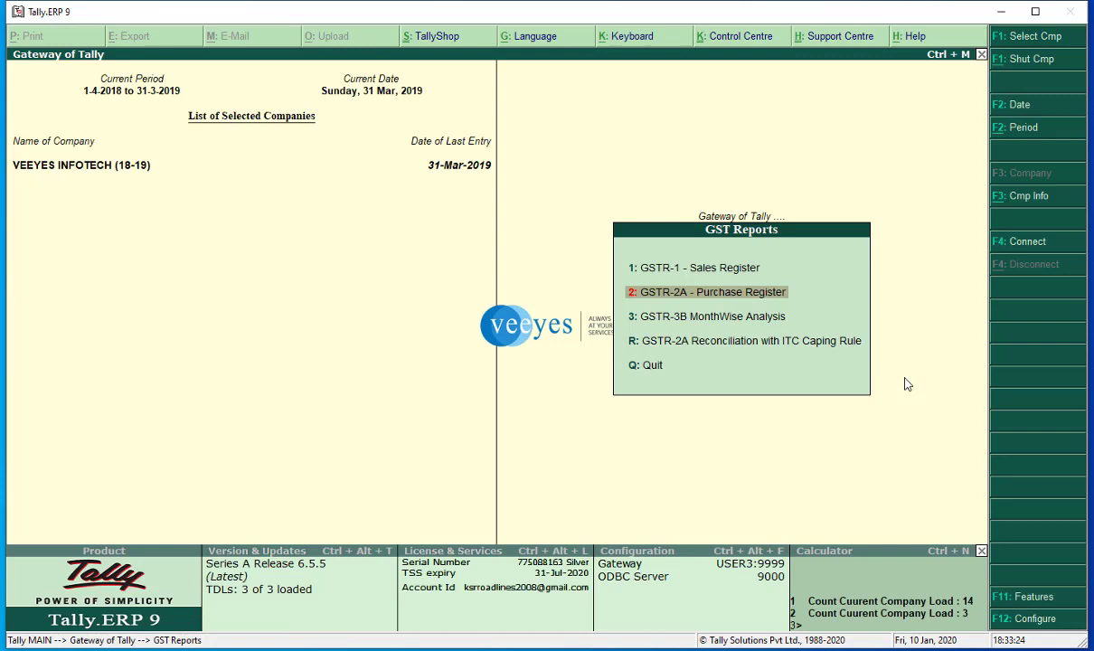
View the GSTR-3B MonthWise Analysis for the full year 2018-19 and return to the GST Reports list
{"action": "key", "text": "Down"}
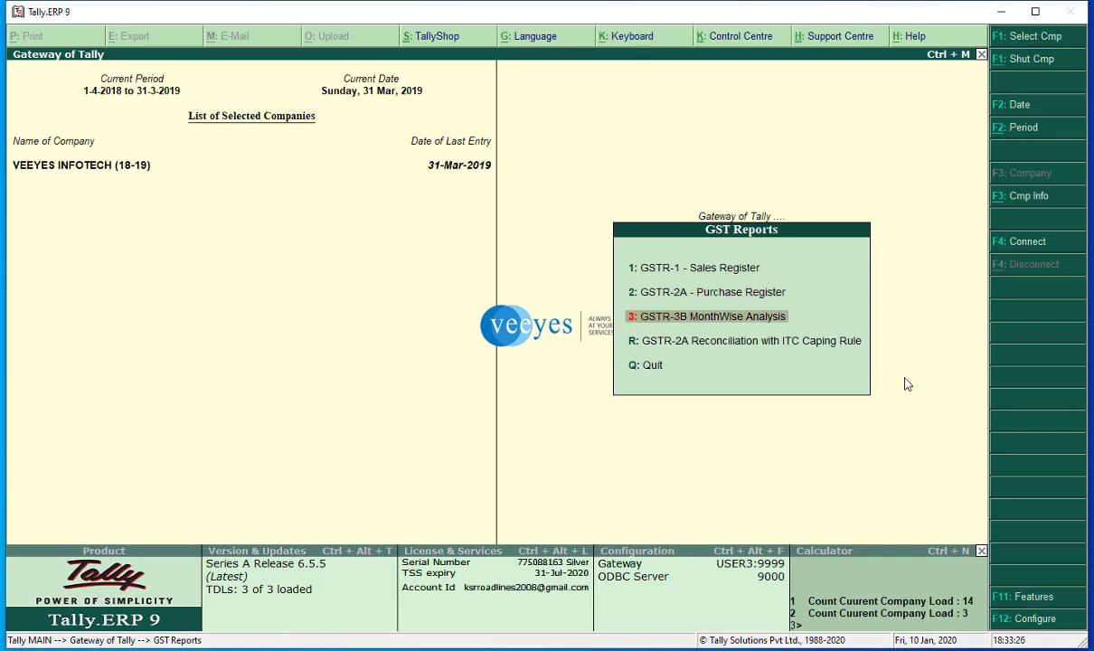
{"action": "key", "text": "Return"}
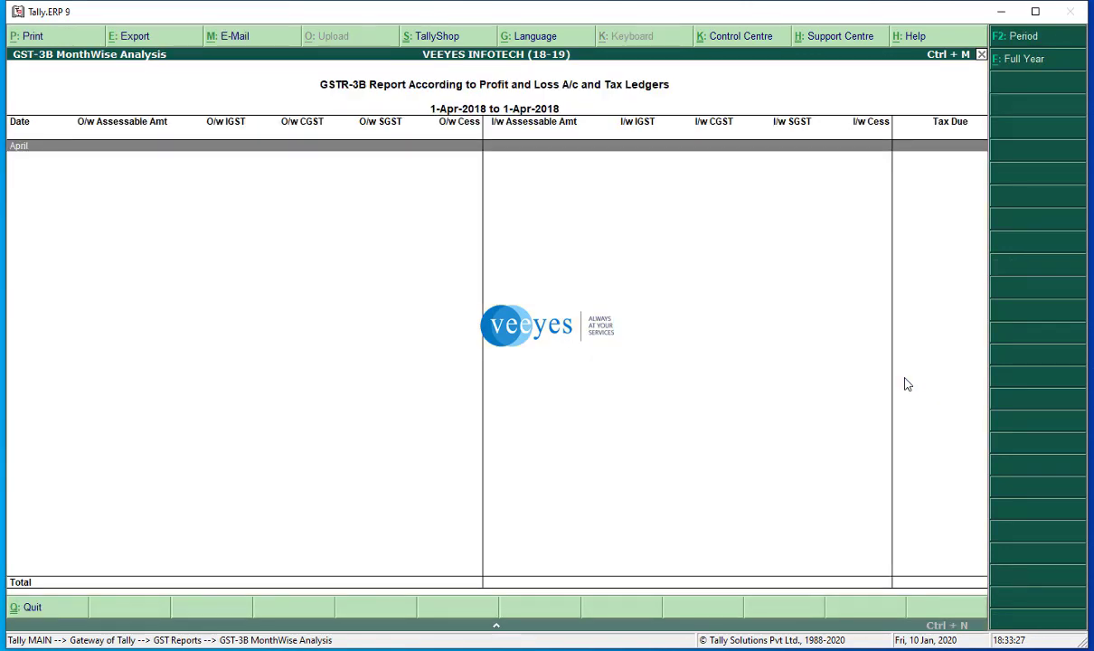
{"action": "left_click", "coordinate": [1022, 61]}
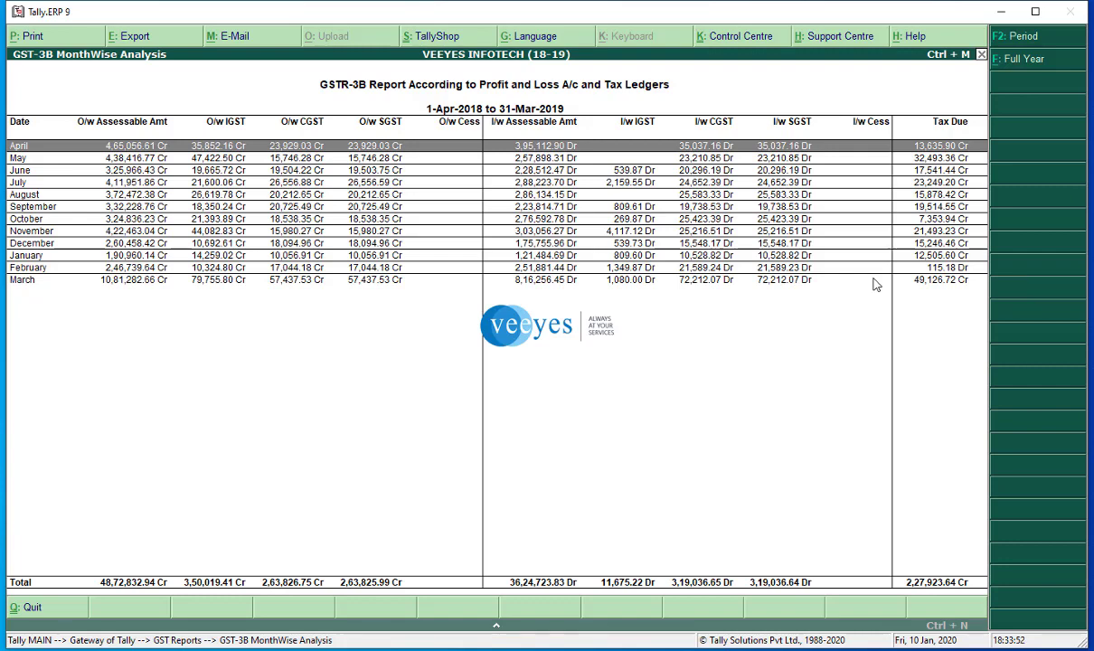
{"action": "key", "text": "Escape"}
Open GSTR-2A Reconciliation with ITC Caping Rule, check the return files in F:\files in File Explorer, and return to Tally.ERP 9
{"action": "key", "text": "Down"}
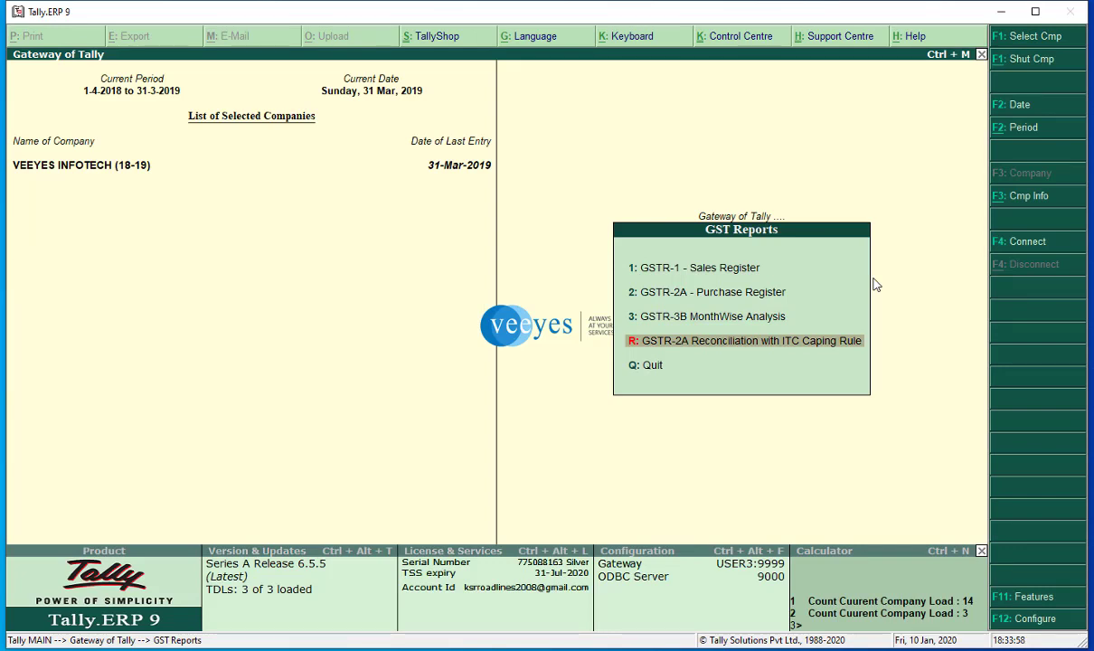
{"action": "key", "text": "Return"}
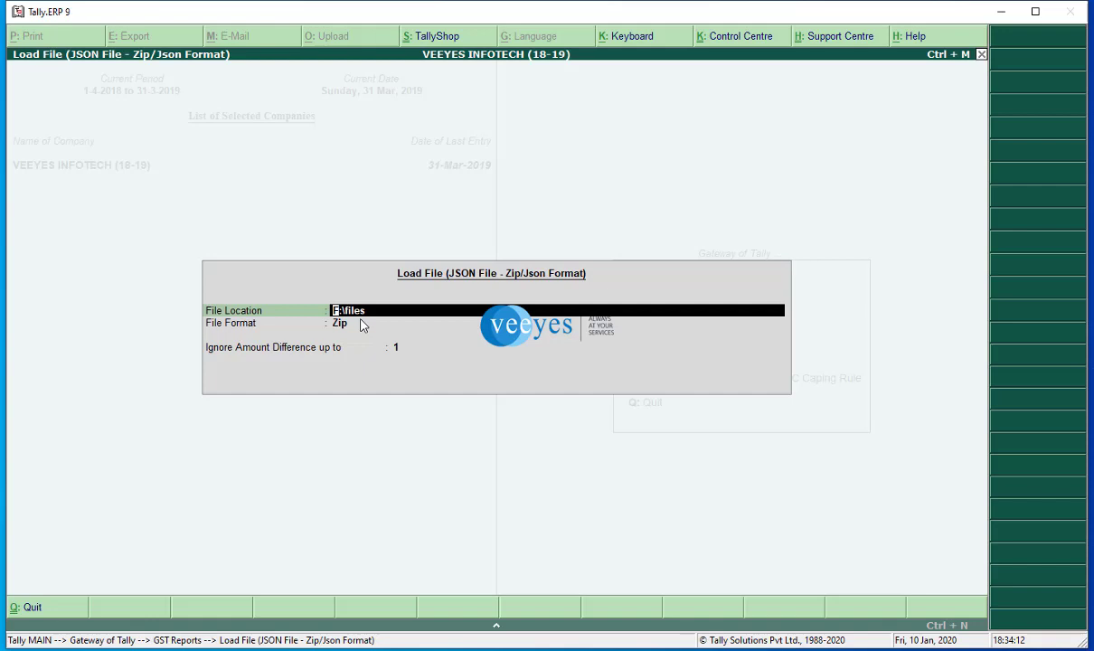
{"action": "key", "text": "super+r"}
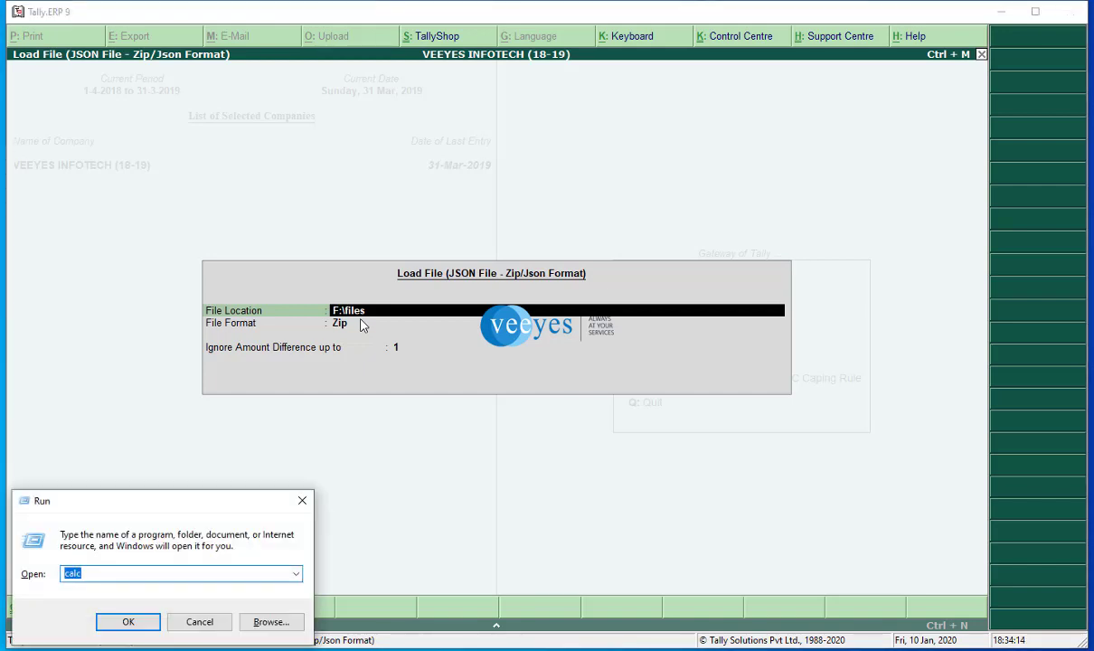
{"action": "type", "text": "F:\\files"}
{"action": "key", "text": "Return"}
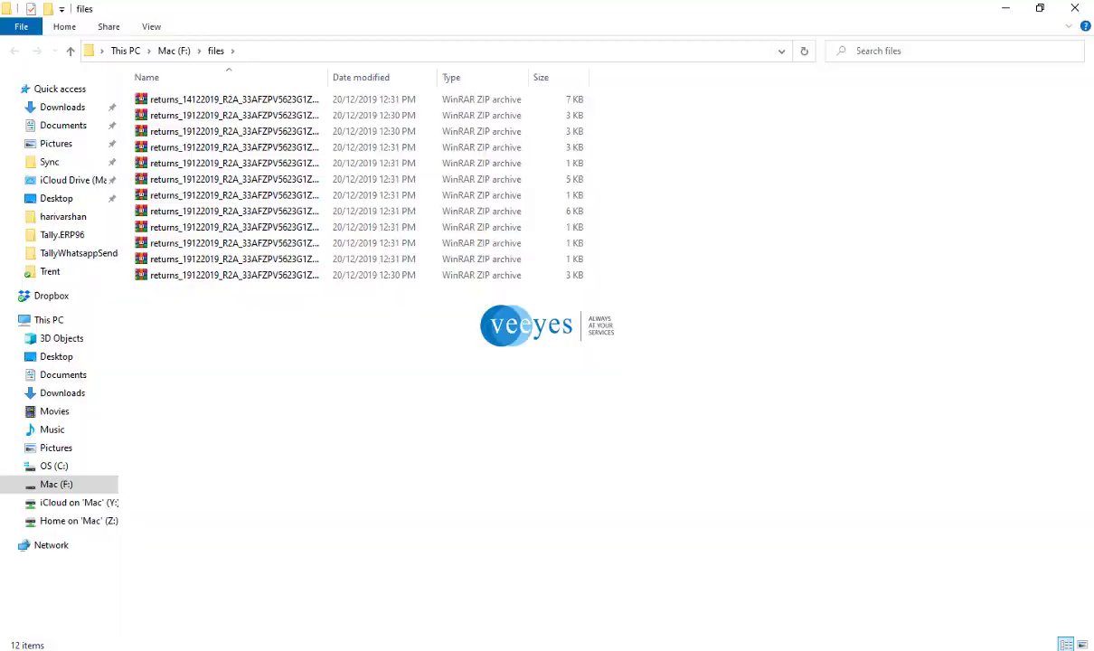
{"action": "key", "text": "alt+Tab"}
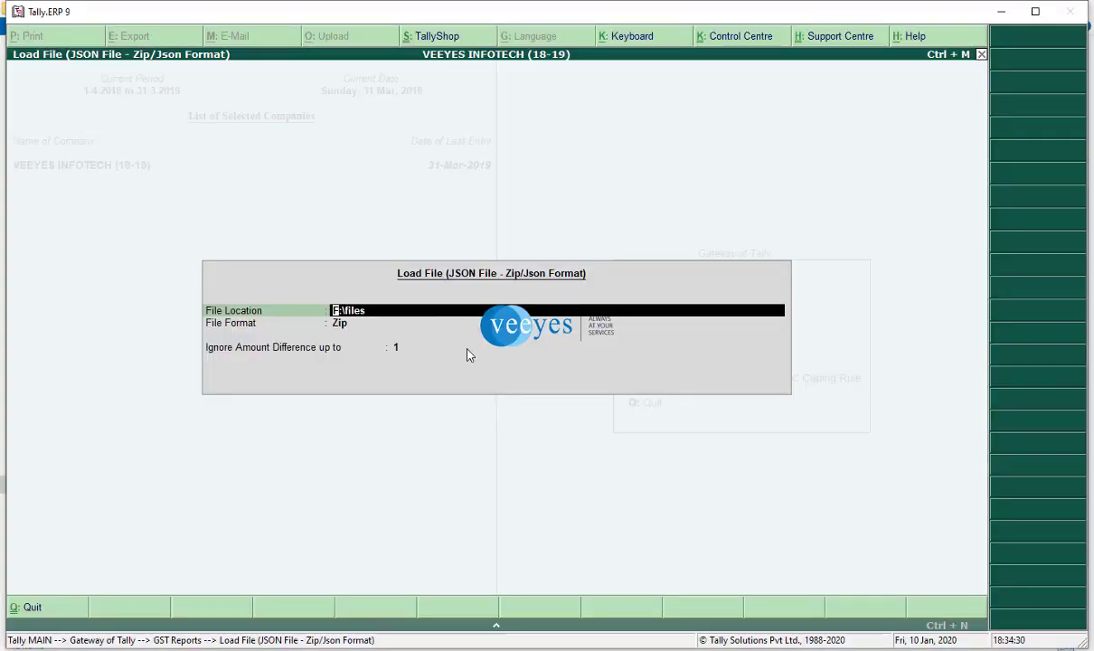
Load the GSTR-2A files from F:\files in Zip format, ignoring amount differences up to 1
{"action": "key", "text": "Return"}
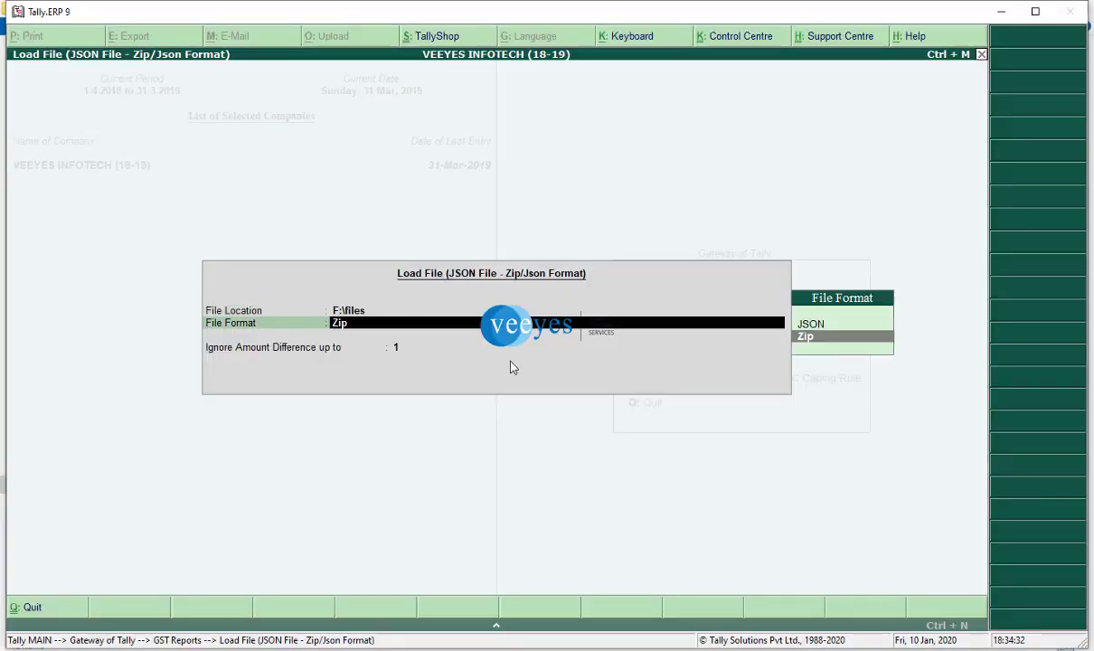
{"action": "key", "text": "Up"}
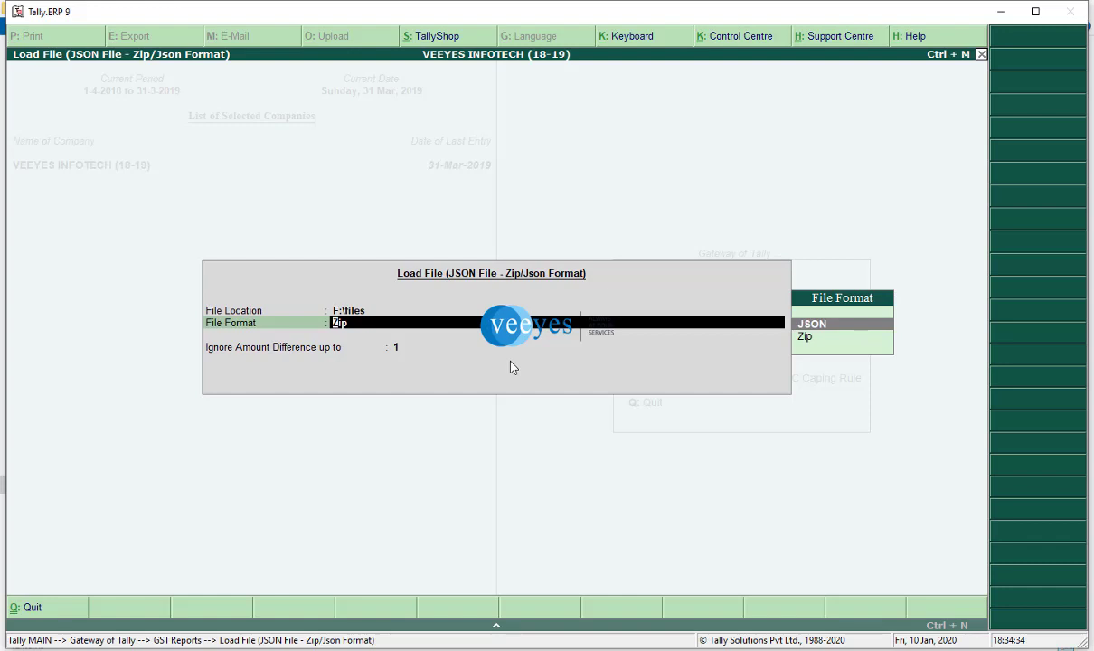
{"action": "key", "text": "Down"}
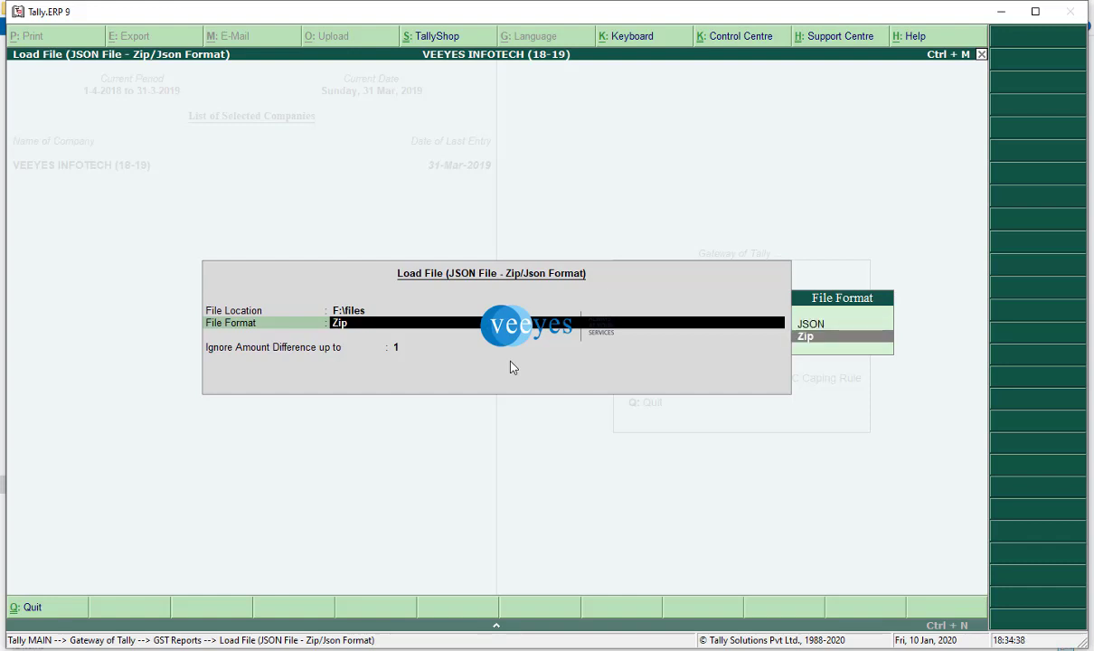
{"action": "key", "text": "Return"}
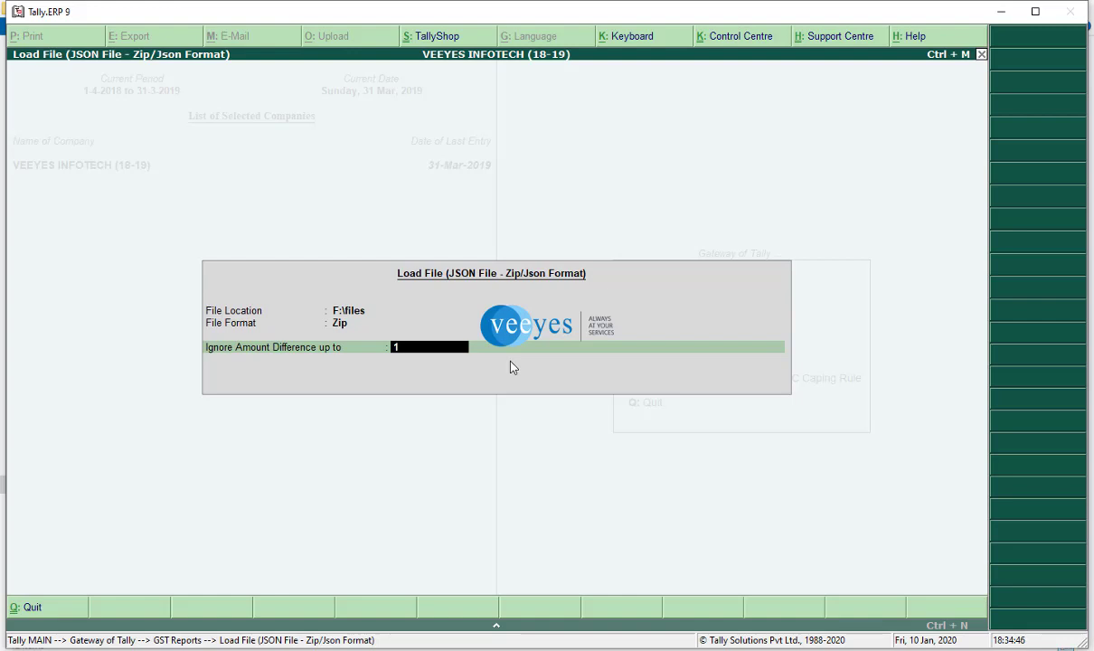
{"action": "key", "text": "Return"}
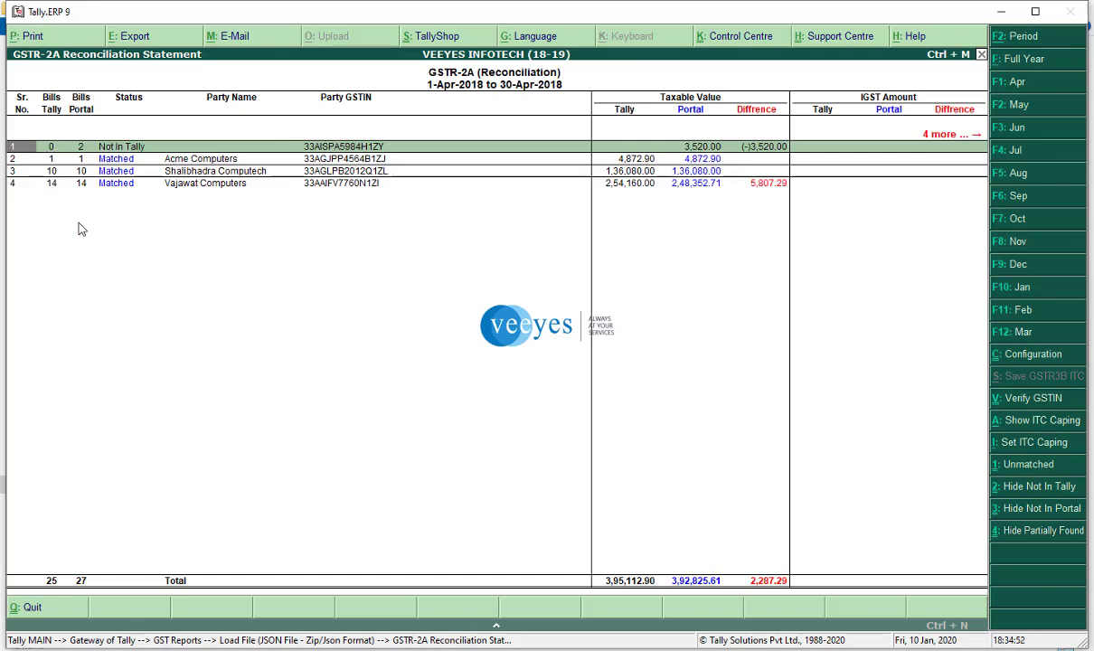
Show the GSTR-2A reconciliation for July 2018 and open GSTIN verification for the first party marked Not In Tally
{"action": "left_click", "coordinate": [1024, 160]}
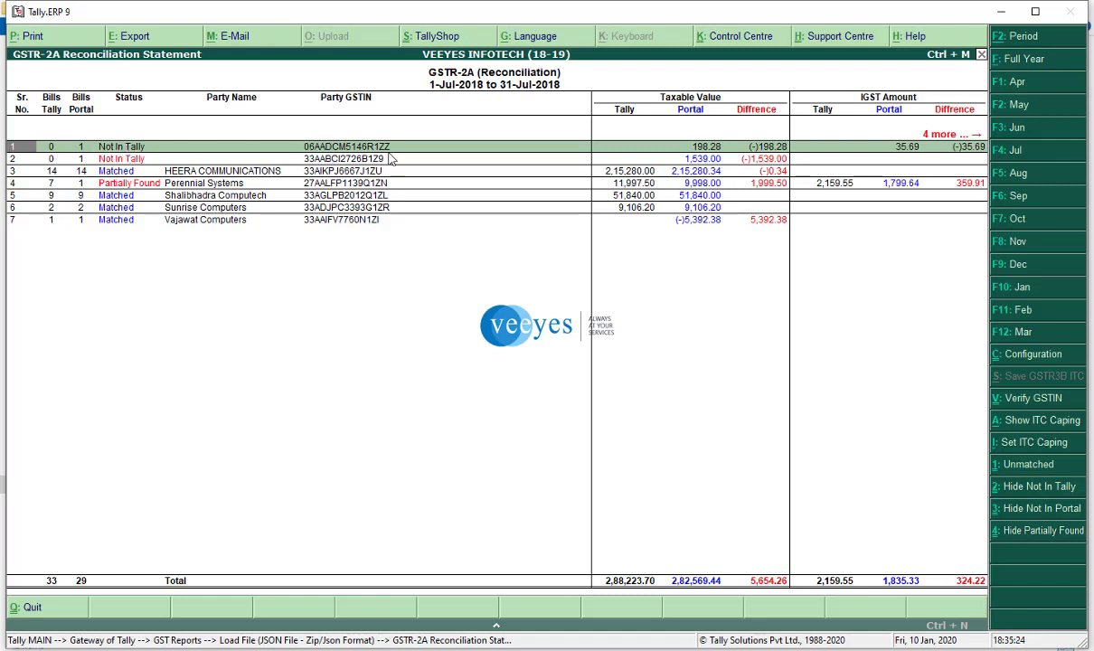
{"action": "left_click", "coordinate": [361, 142]}
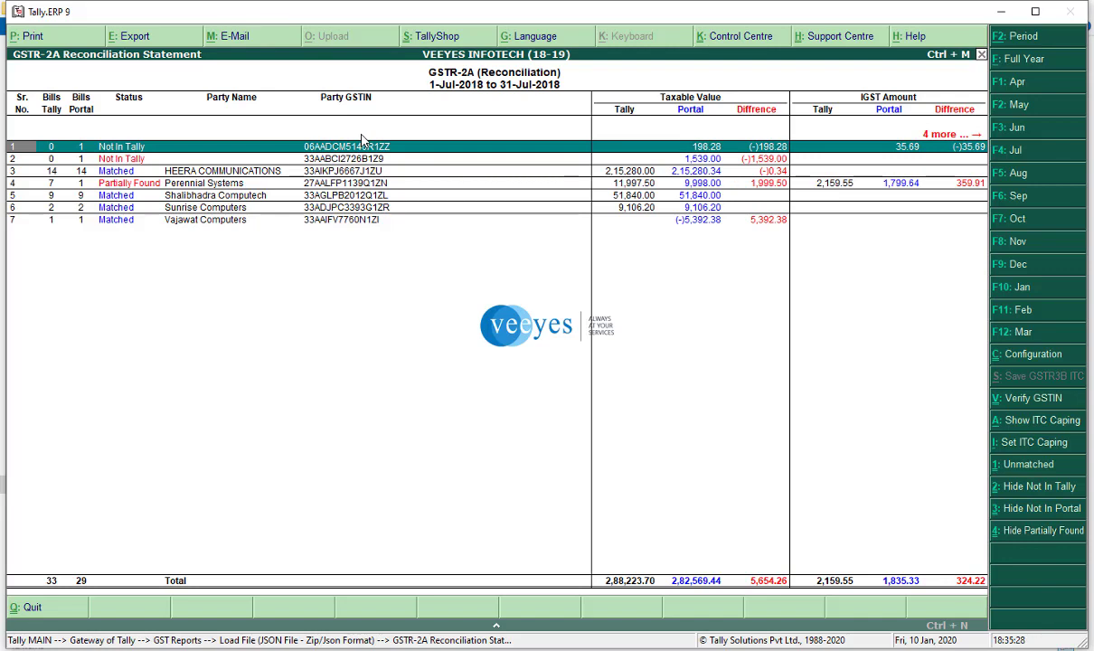
{"action": "left_click", "coordinate": [1032, 407]}
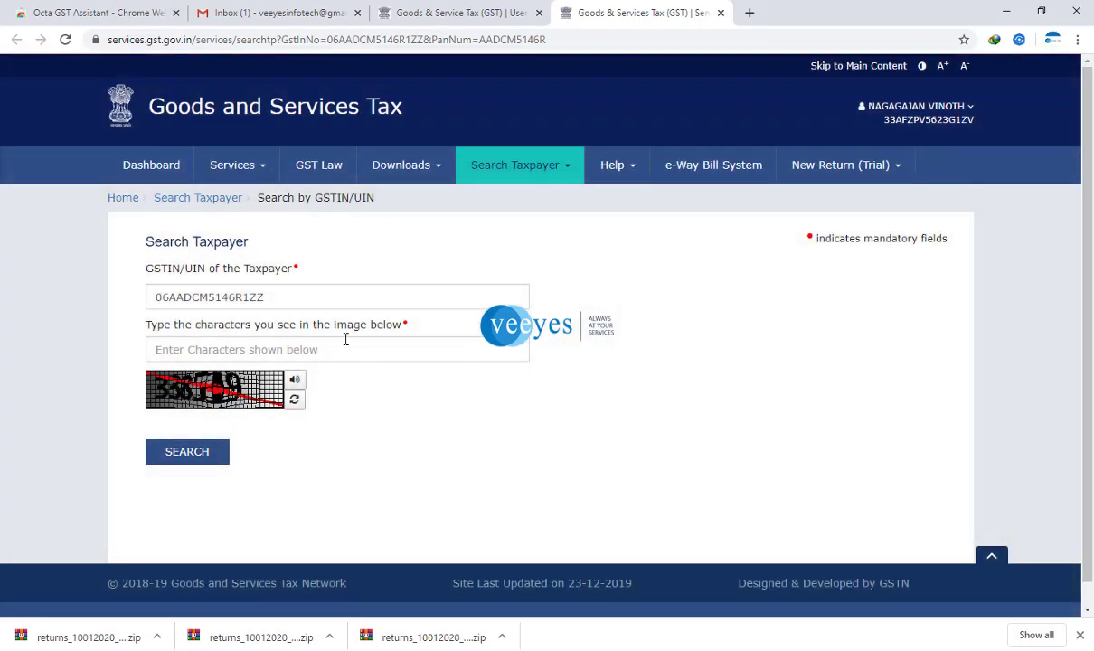
Enter the captcha characters on the GST portal's Search Taxpayer page and search for the prefilled GSTIN
{"action": "left_click", "coordinate": [371, 351]}
{"action": "type", "text": "3"}
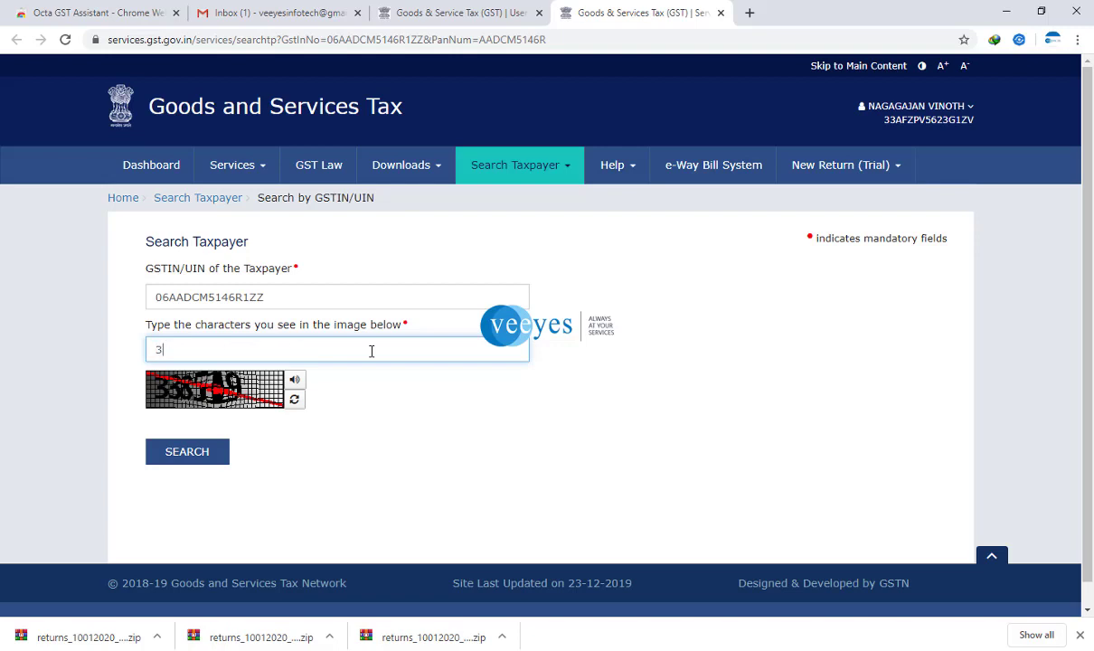
{"action": "type", "text": "38519"}
{"action": "left_click", "coordinate": [195, 454]}
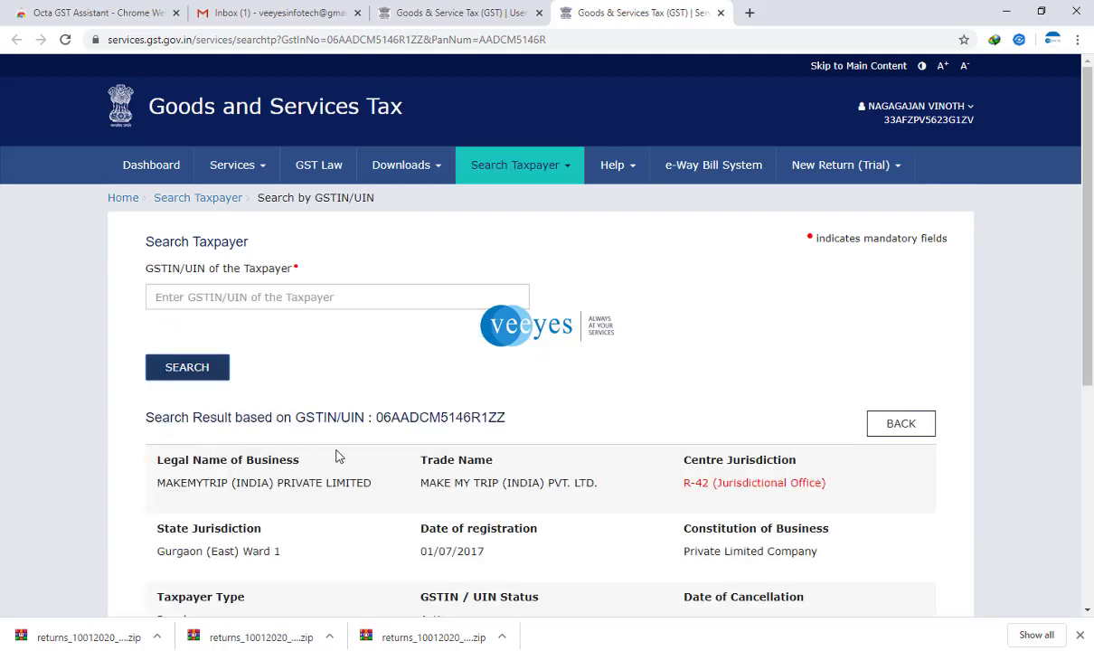
Review the taxpayer's registration details and show its return filing table with filing dates and statuses
{"action": "scroll", "coordinate": [579, 479], "scroll_direction": "down", "scroll_amount": 2}
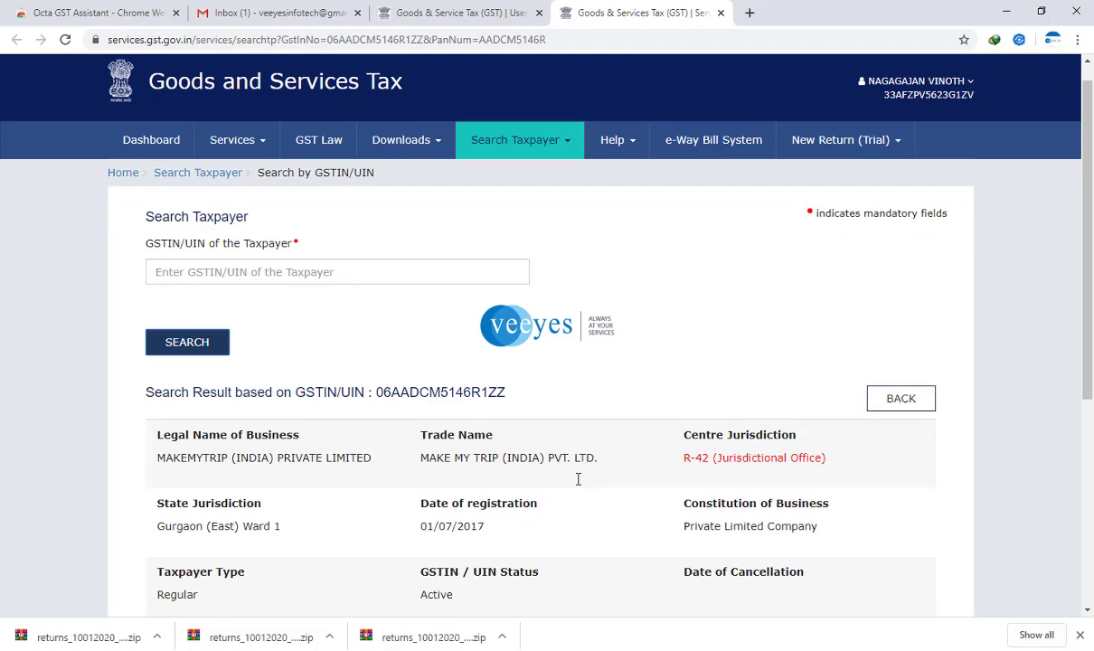
{"action": "scroll", "coordinate": [618, 470], "scroll_direction": "down", "scroll_amount": 3}
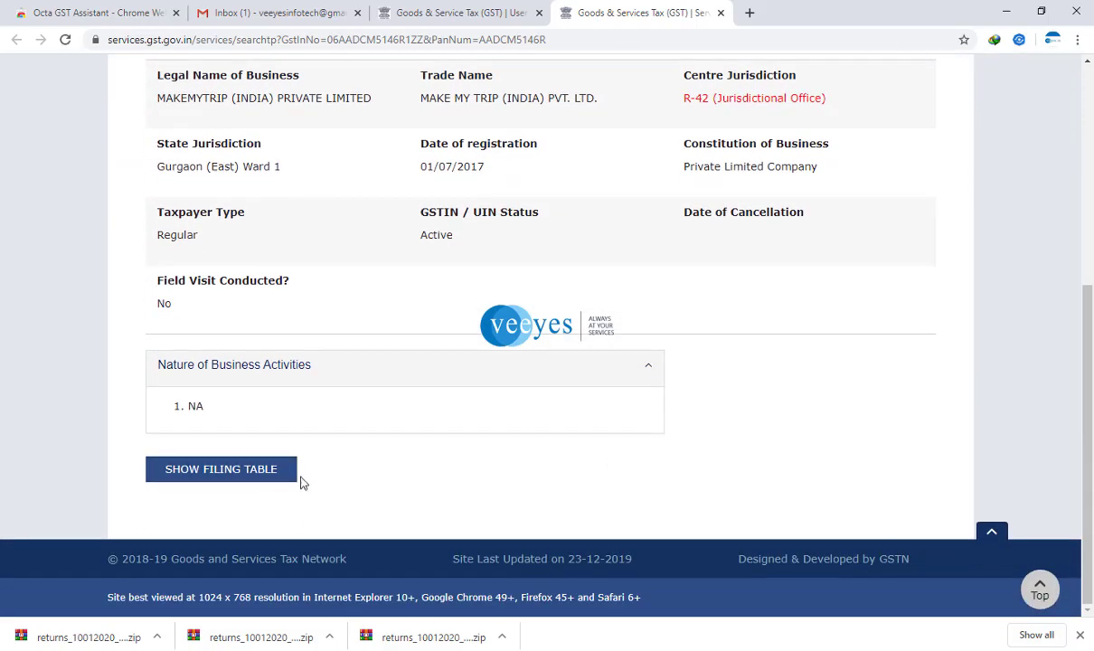
{"action": "left_click", "coordinate": [255, 478]}
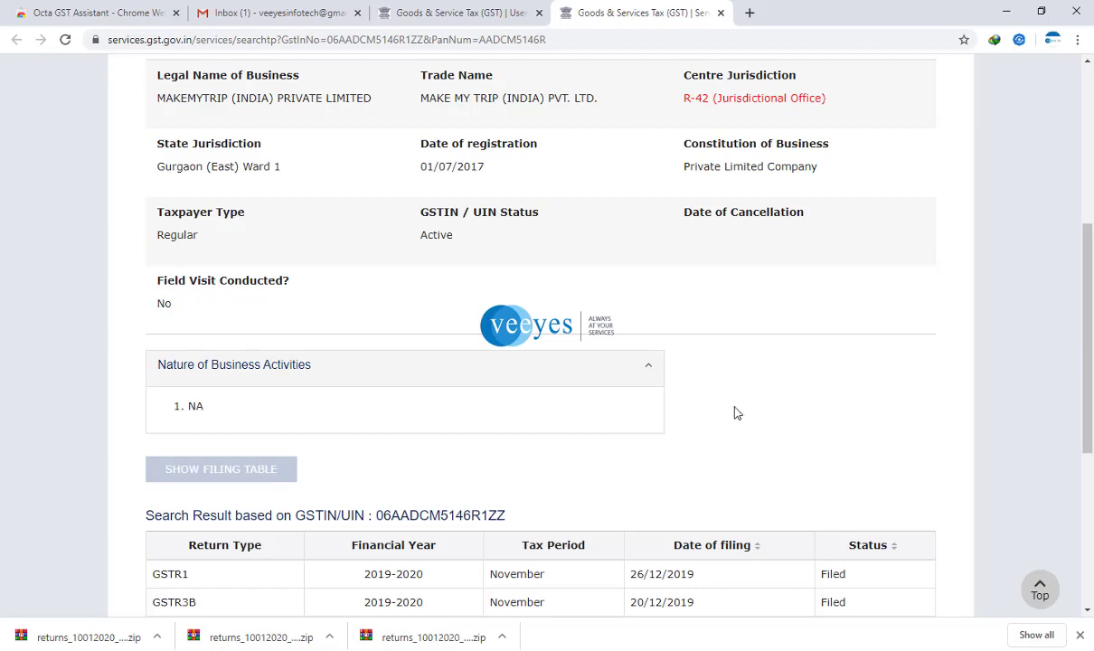
{"action": "scroll", "coordinate": [732, 415], "scroll_direction": "down", "scroll_amount": 3}
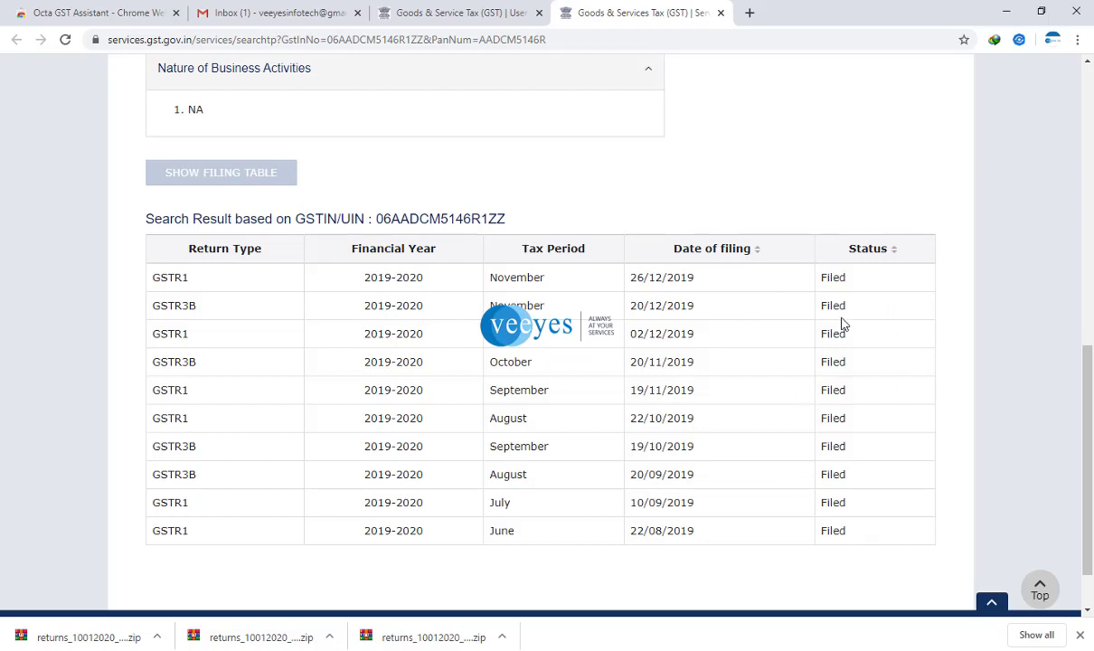
{"action": "scroll", "coordinate": [841, 323], "scroll_direction": "up", "scroll_amount": 7}
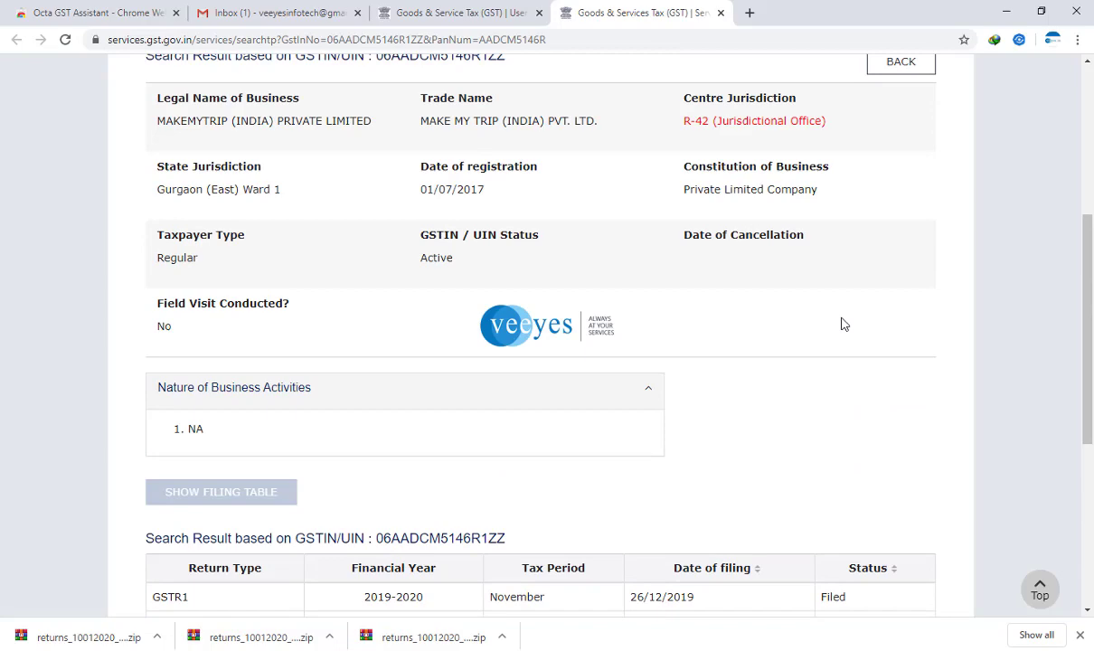
{"action": "scroll", "coordinate": [227, 151], "scroll_direction": "up", "scroll_amount": 2}
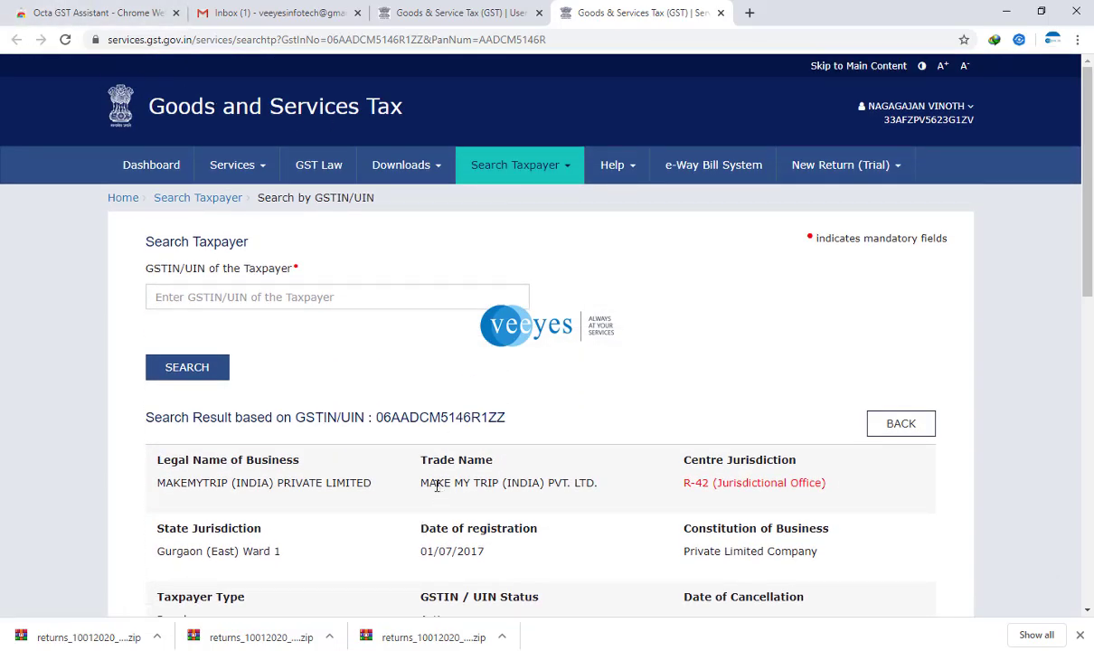
Copy the trade name MAKE MY TRIP (INDIA) PVT. LTD, and create a creditor ledger with that name for the unlisted GSTIN in Tally.ERP 9
{"action": "left_click_drag", "start_coordinate": [421, 482], "coordinate": [596, 484]}
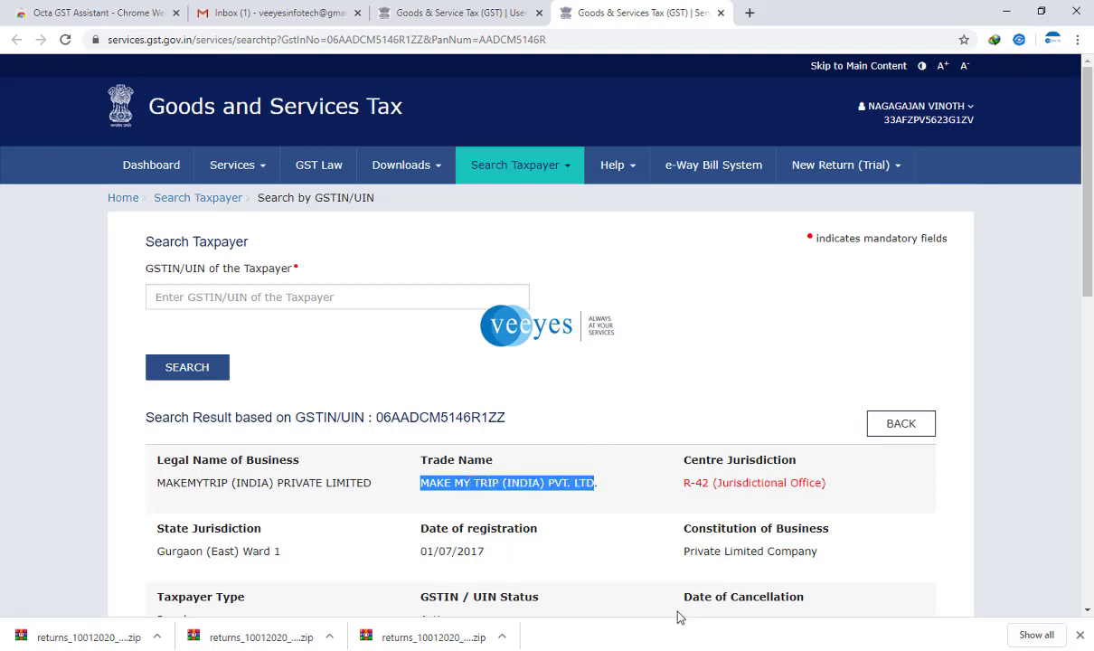
{"action": "key", "text": "alt+Tab"}
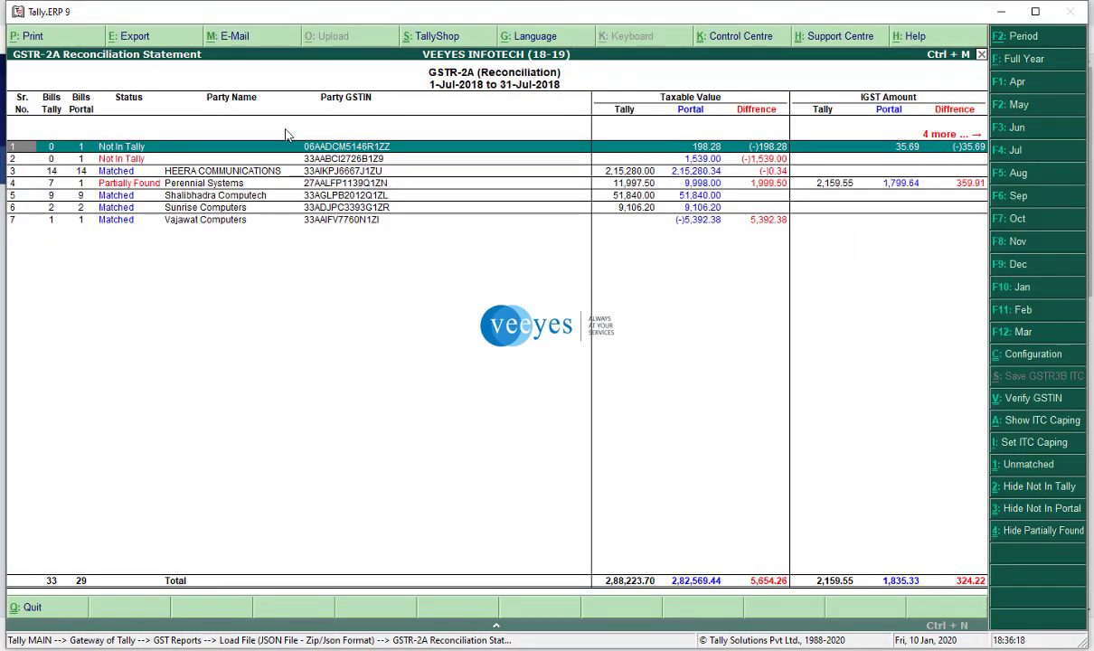
{"action": "double_click", "coordinate": [208, 150]}
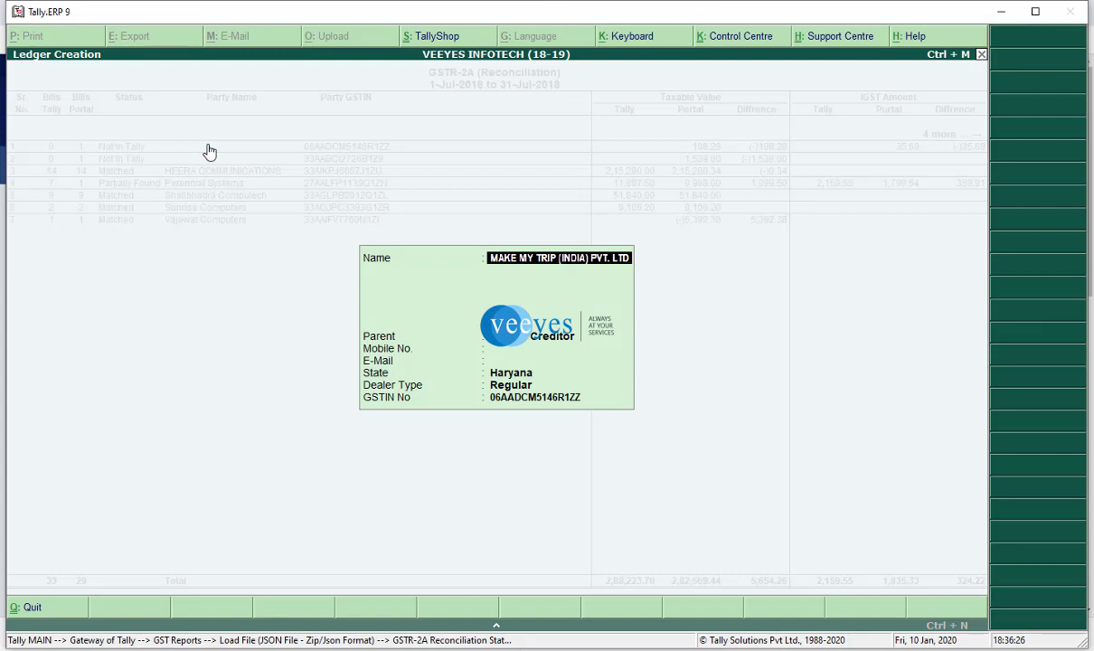
{"action": "key", "text": "Return"}
{"action": "key", "text": "Return"}
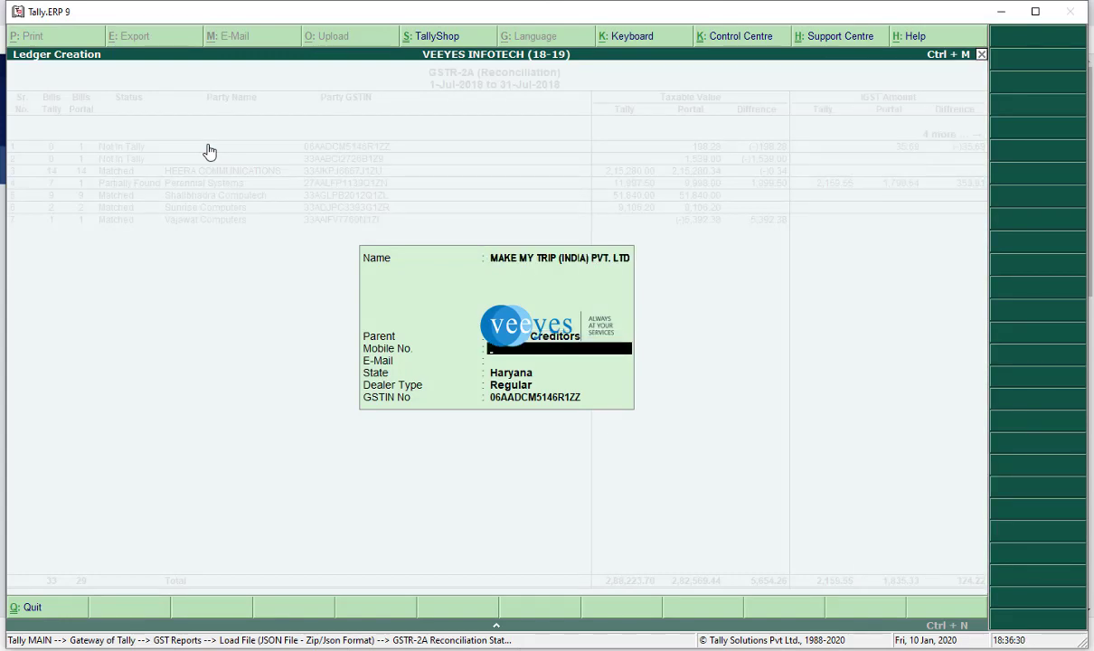
{"action": "key", "text": "Return"}
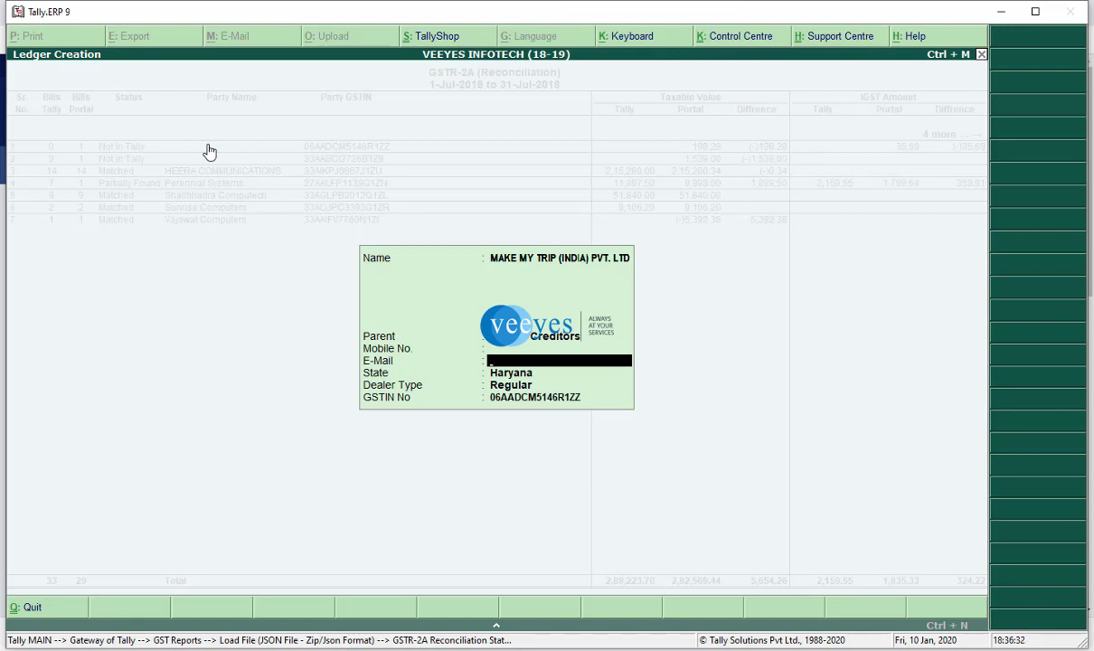
{"action": "key", "text": "Return"}
{"action": "key", "text": "Return"}
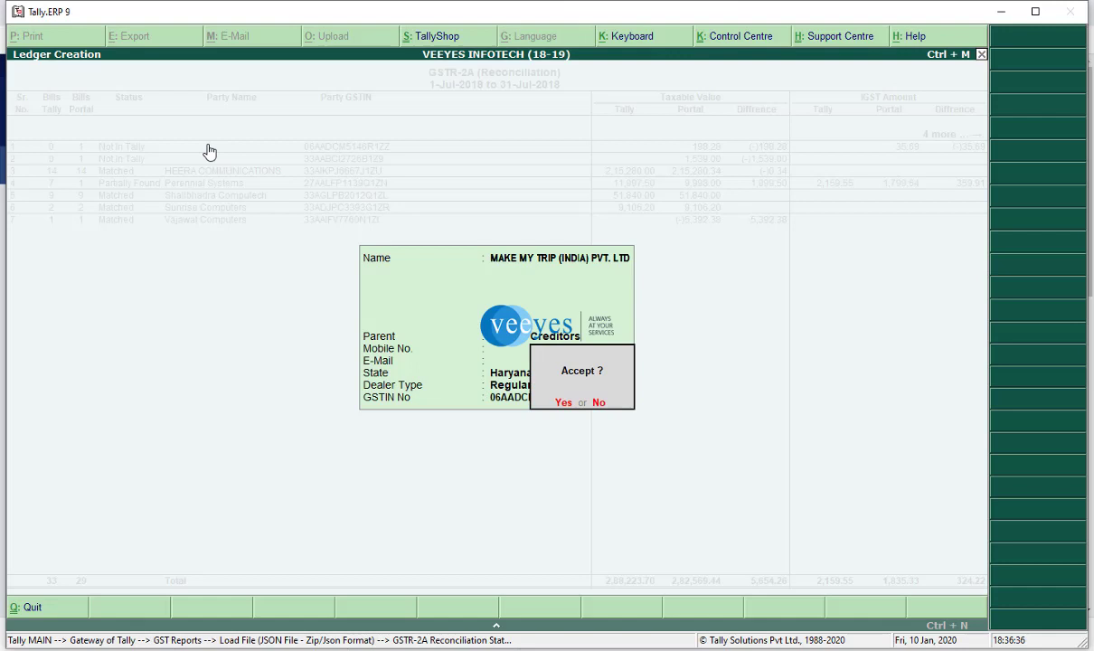
{"action": "key", "text": "Return"}
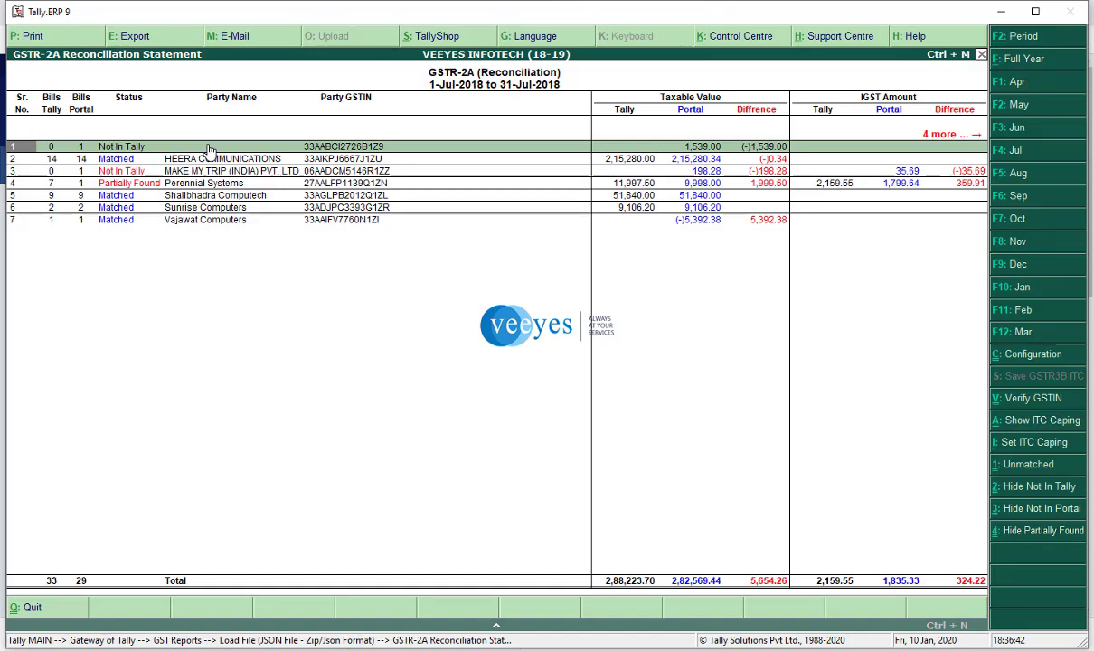
Open portal voucher entry for the unlisted party's 30-Jul-2018 bill, assigning party MAKE MY TRIP (INDIA) PVT. LTD and purchase ledger Gst Purchase
{"action": "key", "text": "Return"}
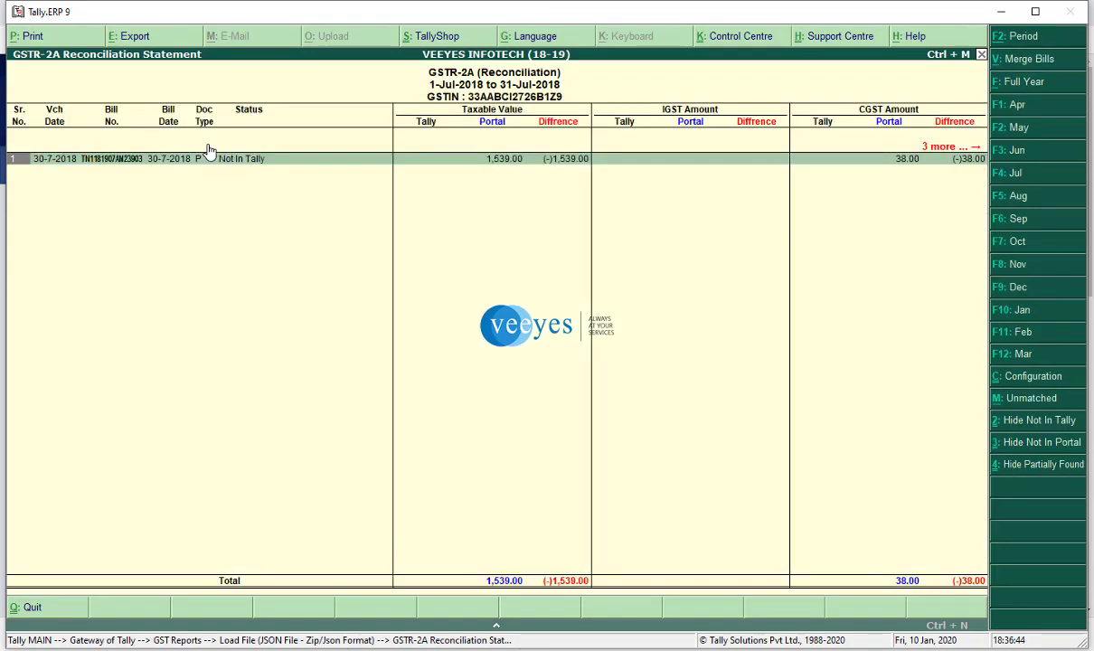
{"action": "key", "text": "Return"}
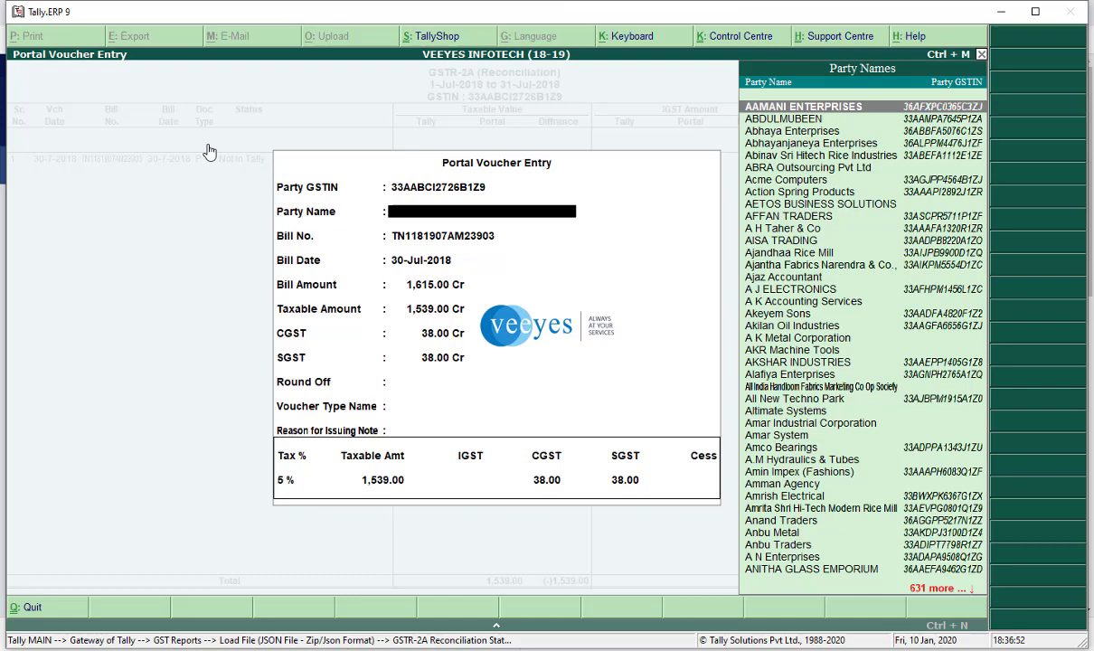
{"action": "type", "text": "Mak"}
{"action": "key", "text": "Return"}
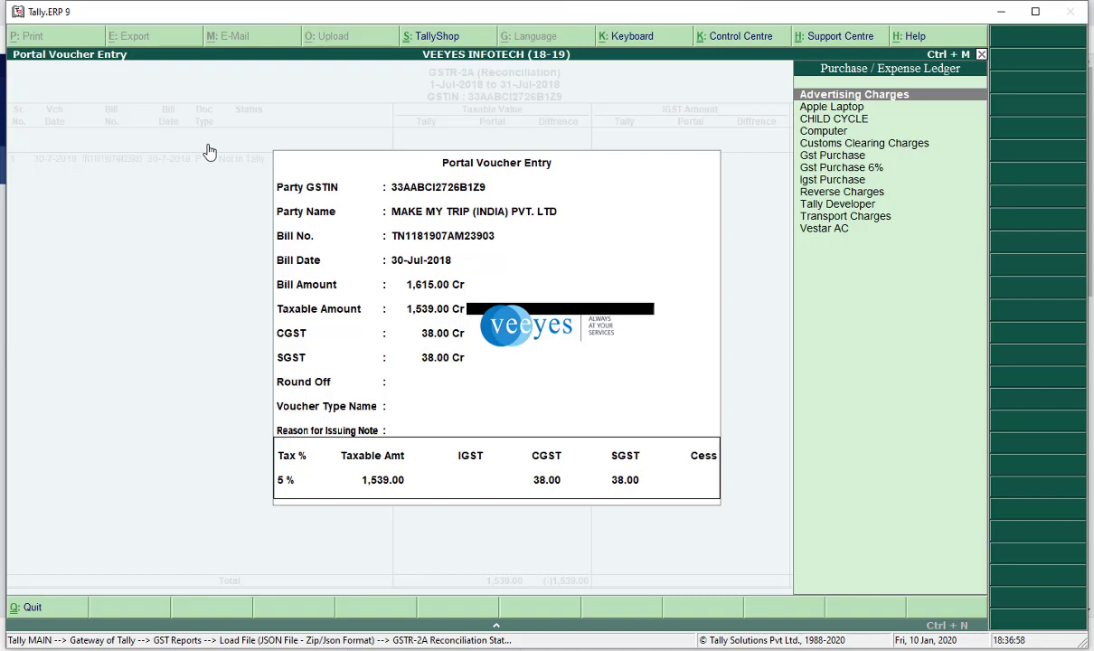
{"action": "key", "text": "Down"}
{"action": "key", "text": "Down"}
{"action": "key", "text": "Down"}
{"action": "key", "text": "Down"}
{"action": "key", "text": "Down"}
{"action": "key", "text": "Return"}
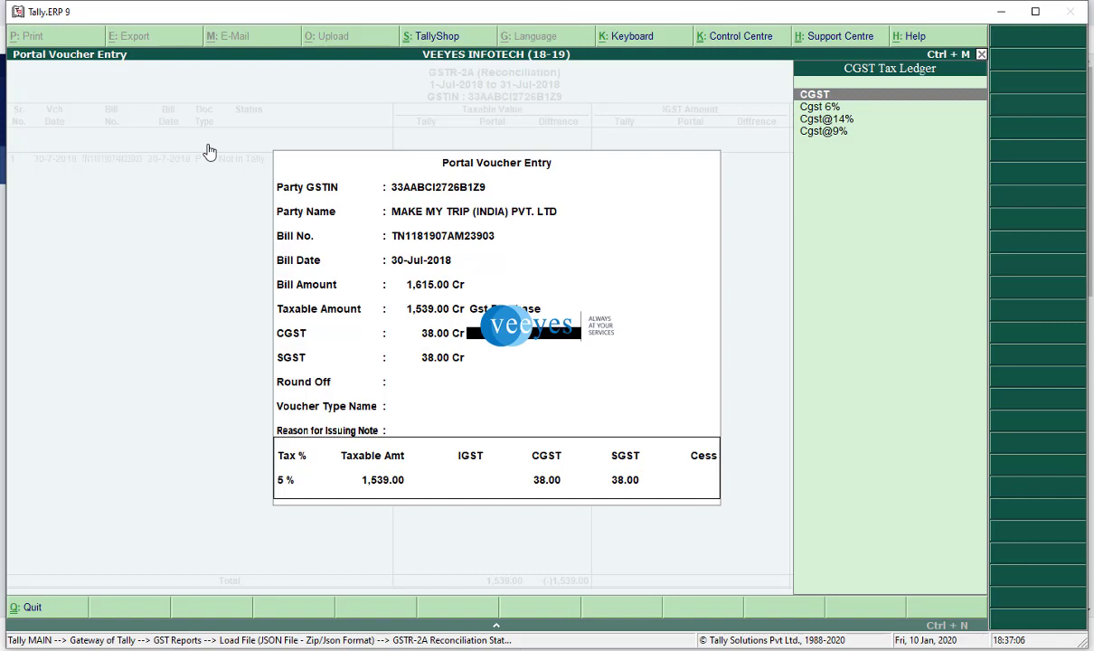
Assign the Cgst@9% ledger to the voucher's CGST amount and Sgst@9% to its SGST amount
{"action": "key", "text": "Down"}
{"action": "key", "text": "Down"}
{"action": "key", "text": "Down"}
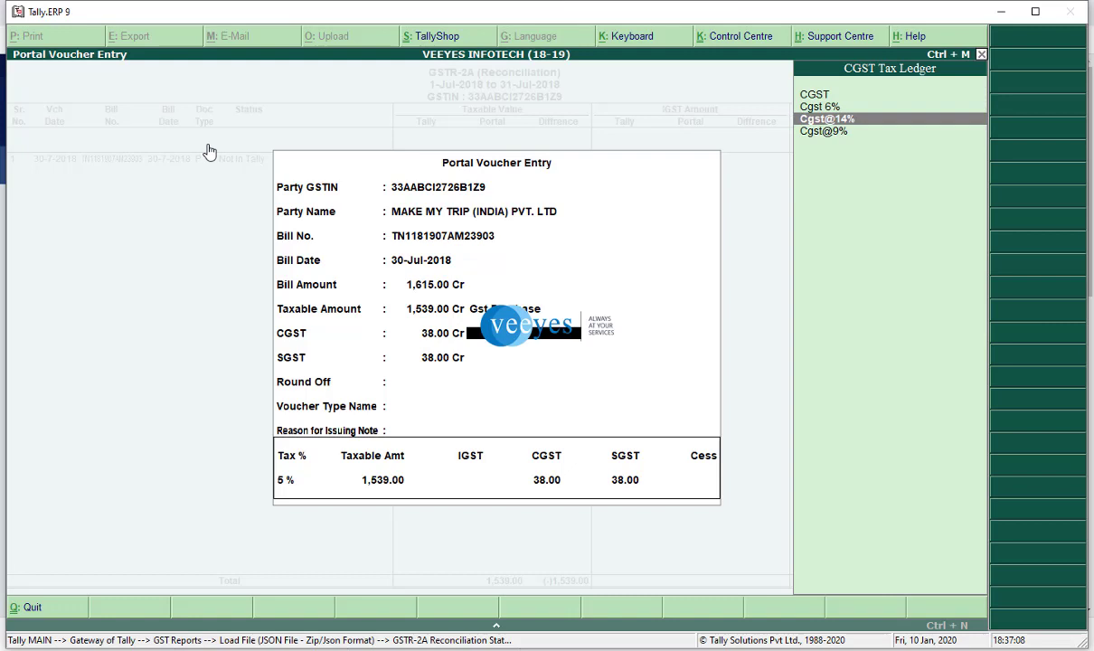
{"action": "key", "text": "Return"}
{"action": "key", "text": "Down"}
{"action": "key", "text": "Down"}
{"action": "key", "text": "Down"}
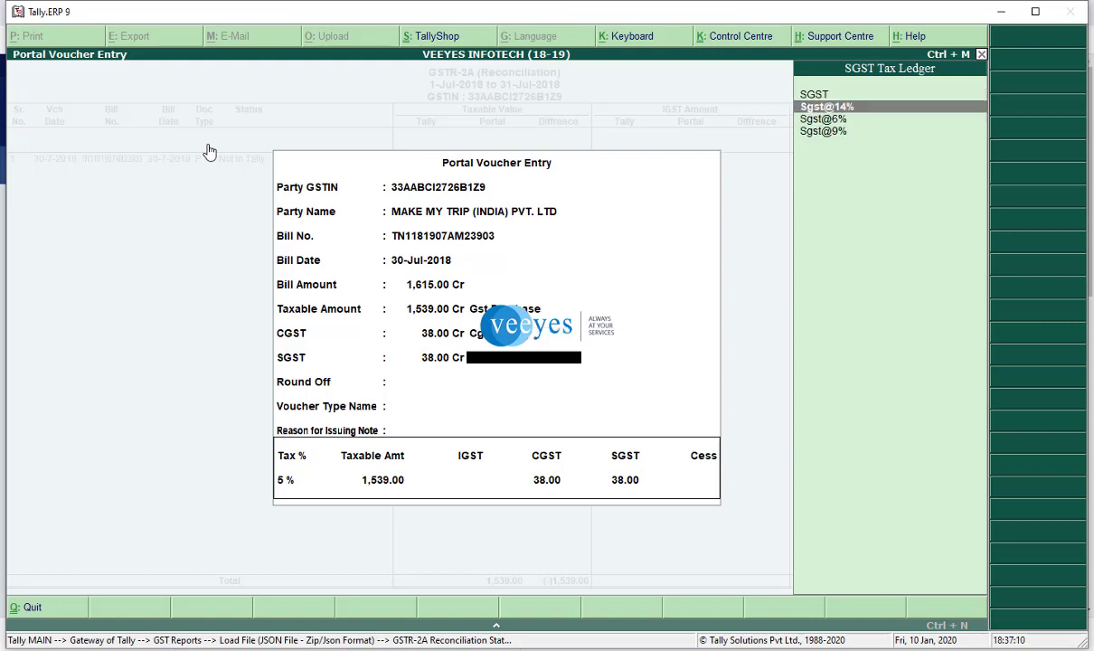
{"action": "key", "text": "Return"}
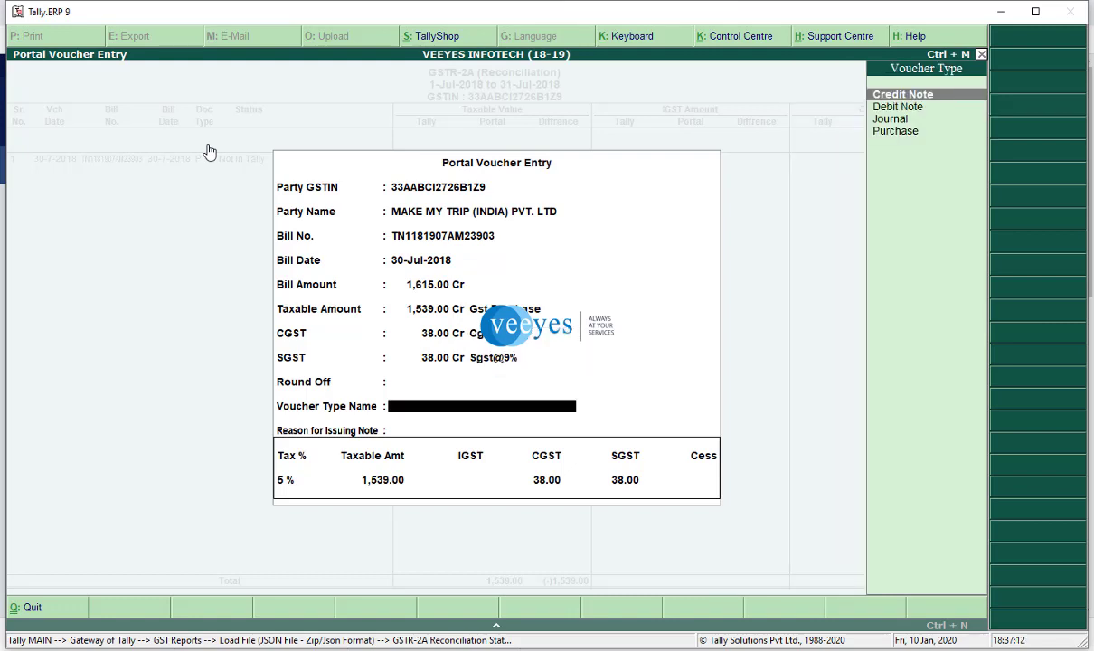
Set the portal voucher's type to Purchase
{"action": "key", "text": "Down"}
{"action": "key", "text": "Down"}
{"action": "key", "text": "Down"}
{"action": "key", "text": "Return"}
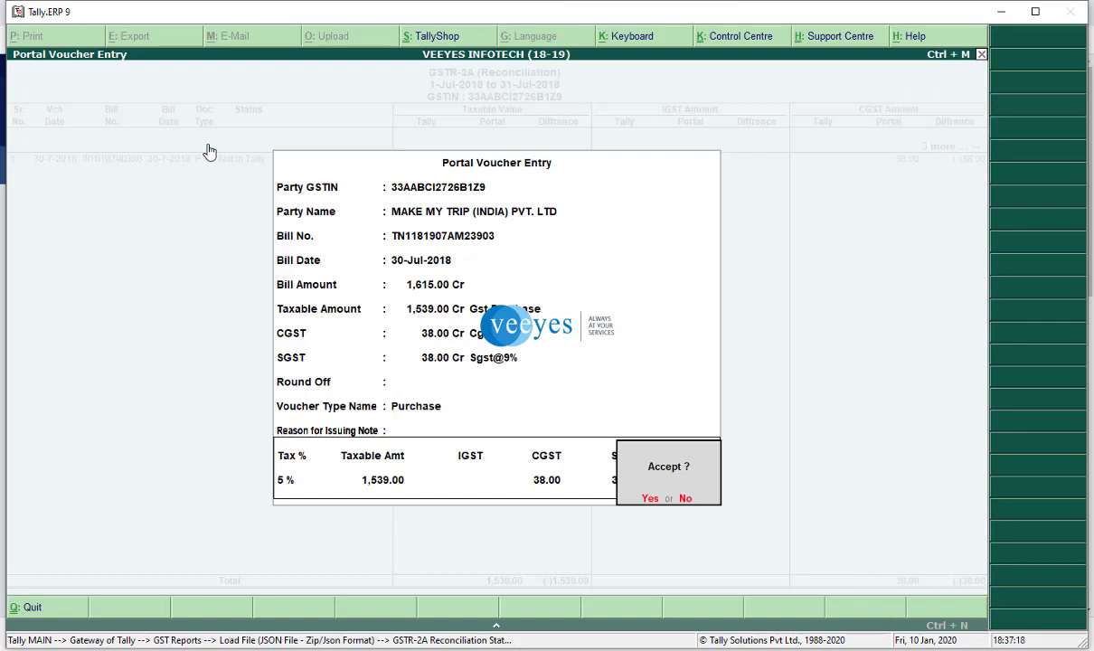
Change the voucher's tax ledgers to CGST and SGST, and save the voucher entry
{"action": "key", "text": "Escape"}
{"action": "key", "text": "BackSpace"}
{"action": "key", "text": "BackSpace"}
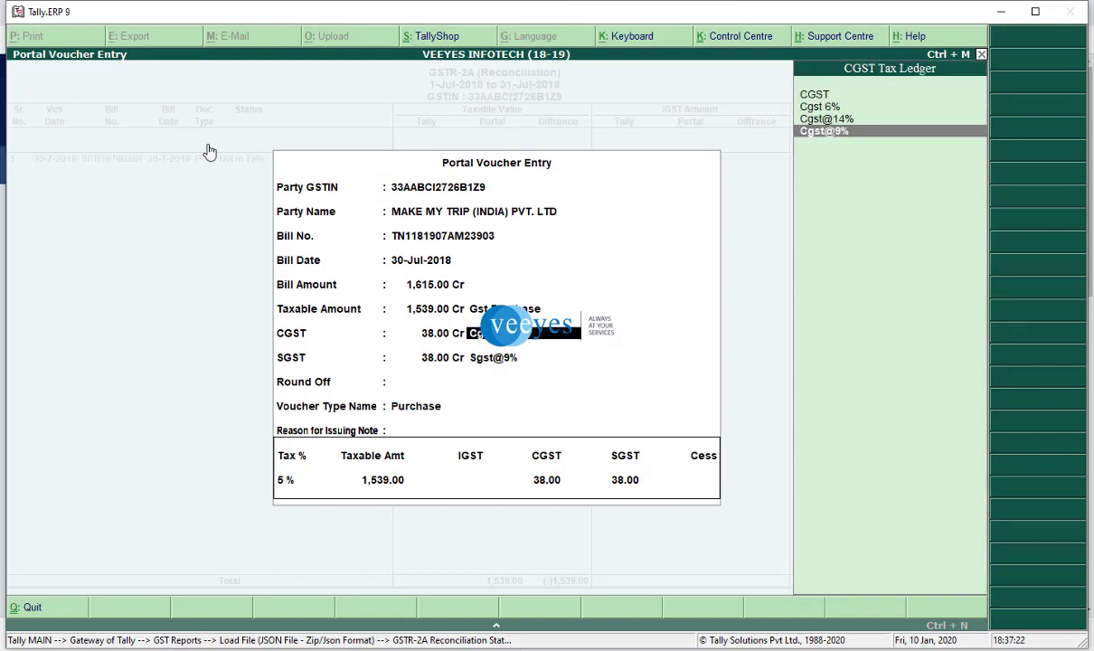
{"action": "key", "text": "BackSpace"}
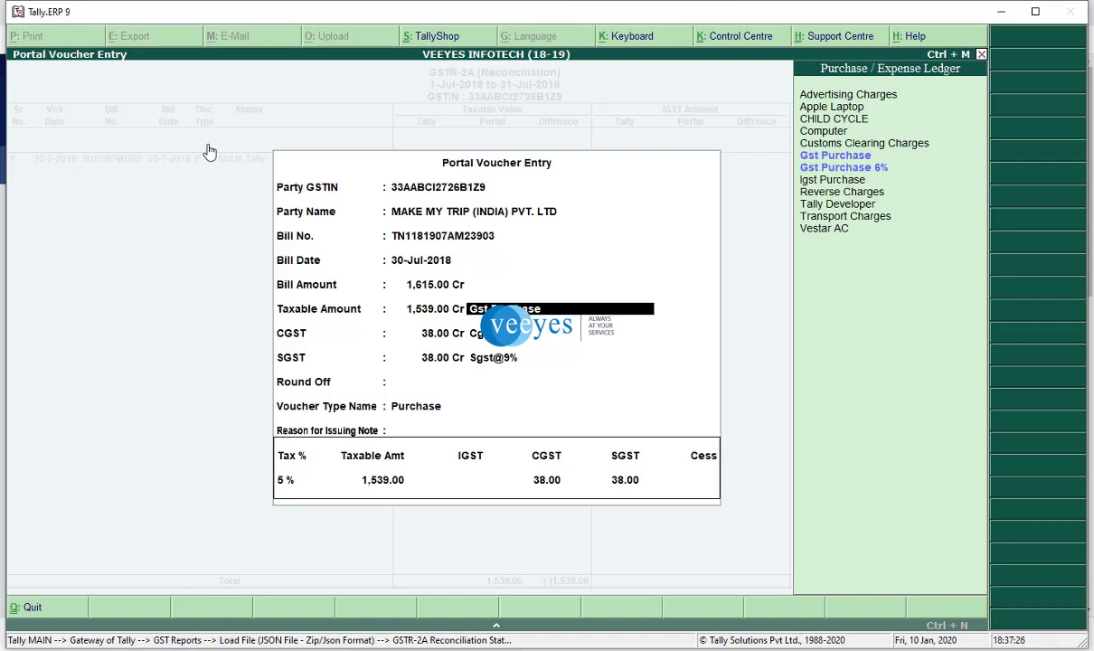
{"action": "key", "text": "Return"}
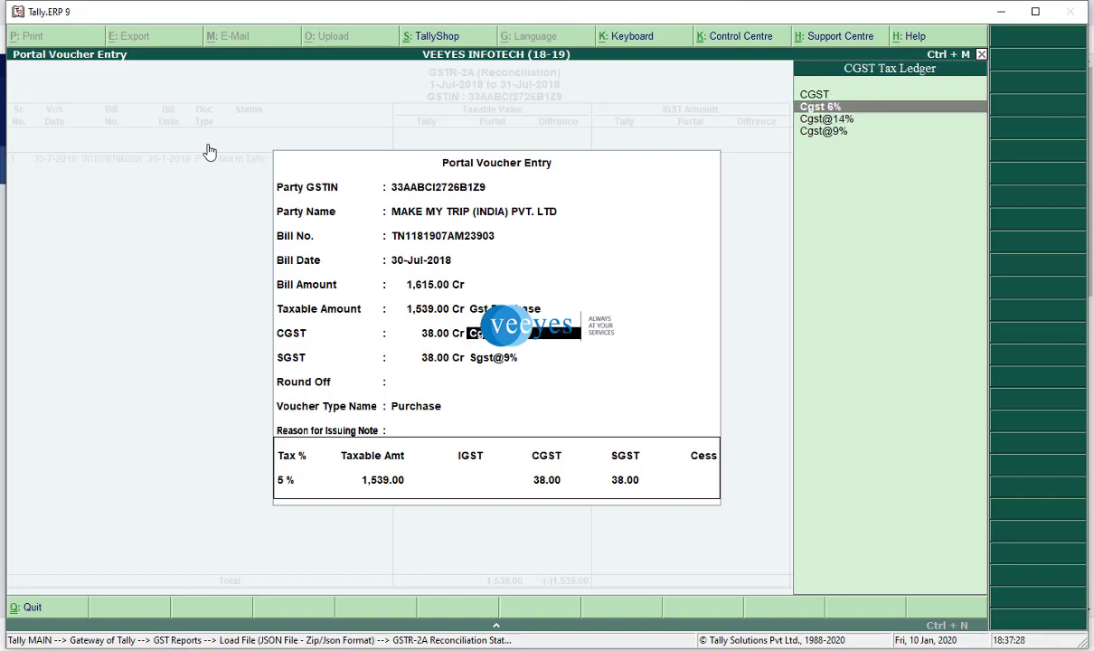
{"action": "key", "text": "Return"}
{"action": "key", "text": "Up"}
{"action": "key", "text": "Up"}
{"action": "key", "text": "Up"}
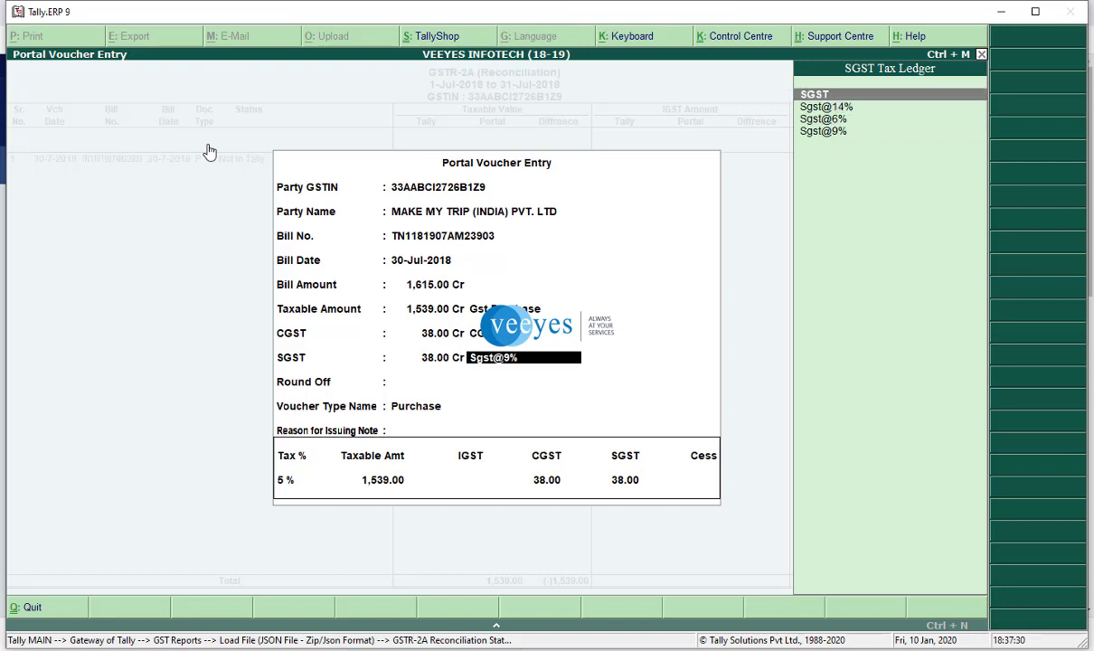
{"action": "key", "text": "Return"}
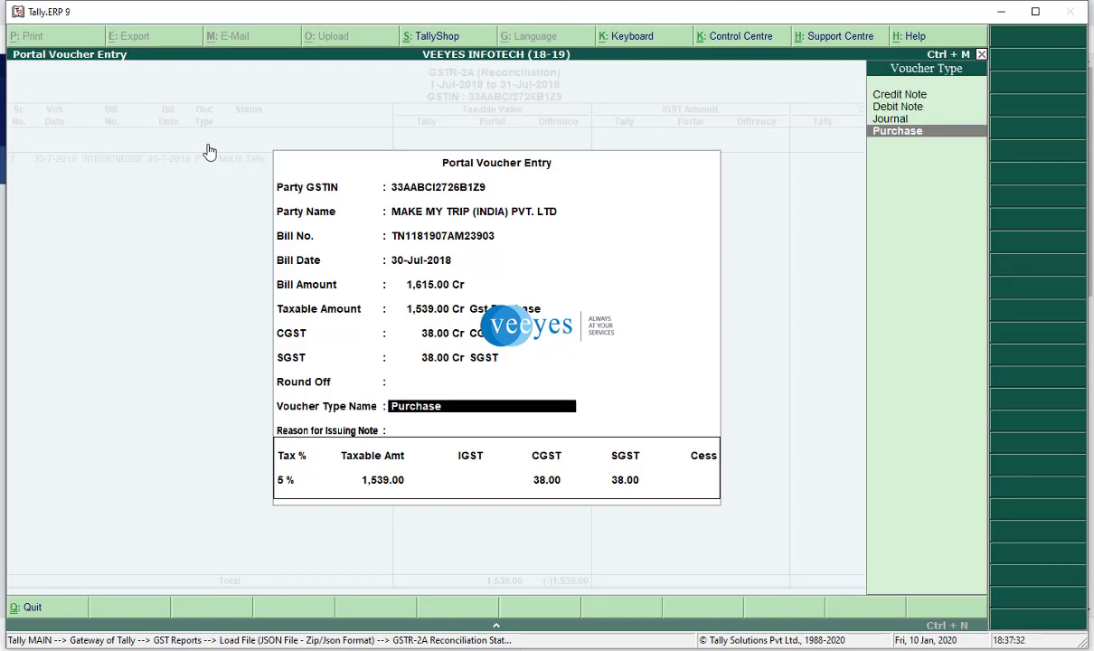
{"action": "key", "text": "Return"}
{"action": "key", "text": "y"}
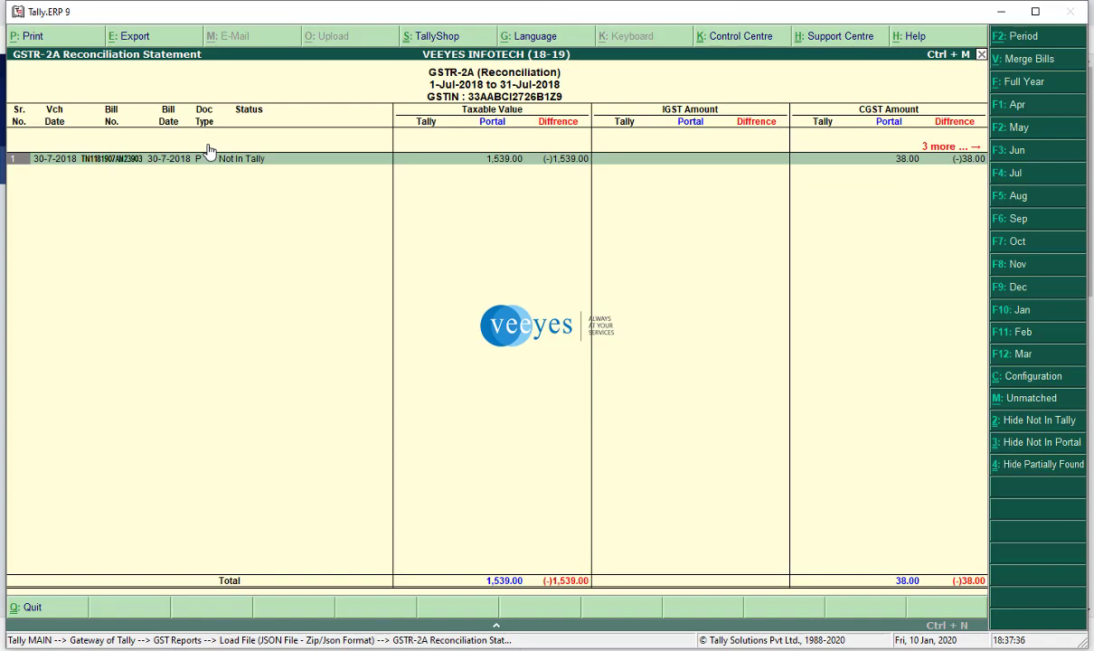
{"action": "key", "text": "Return"}
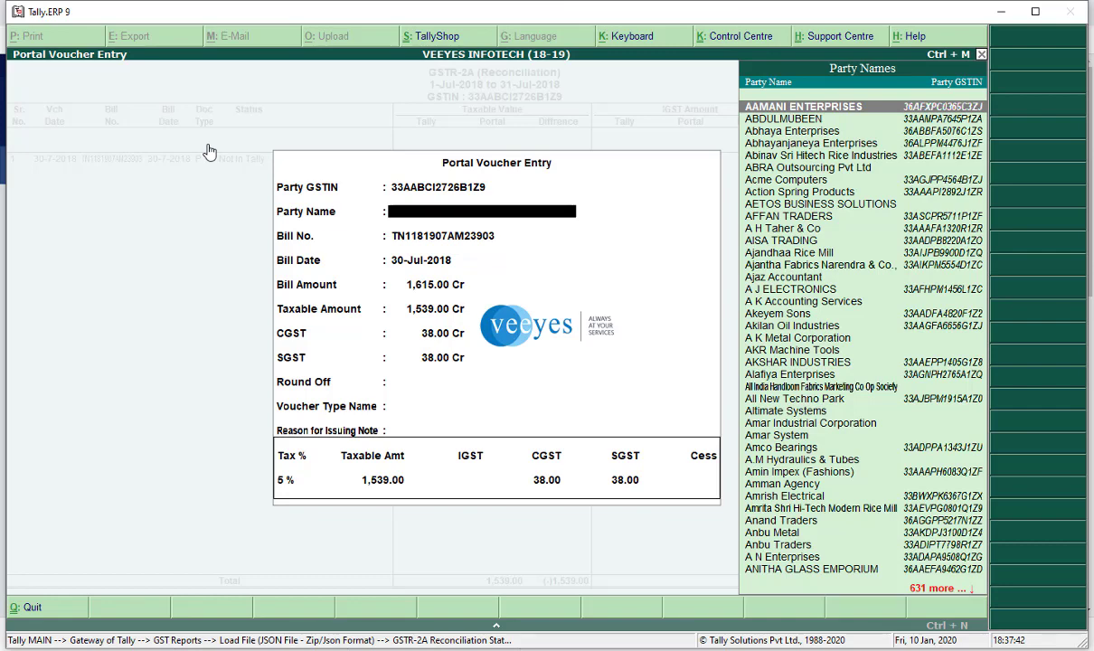
{"action": "key", "text": "Escape"}
{"action": "key", "text": "Return"}
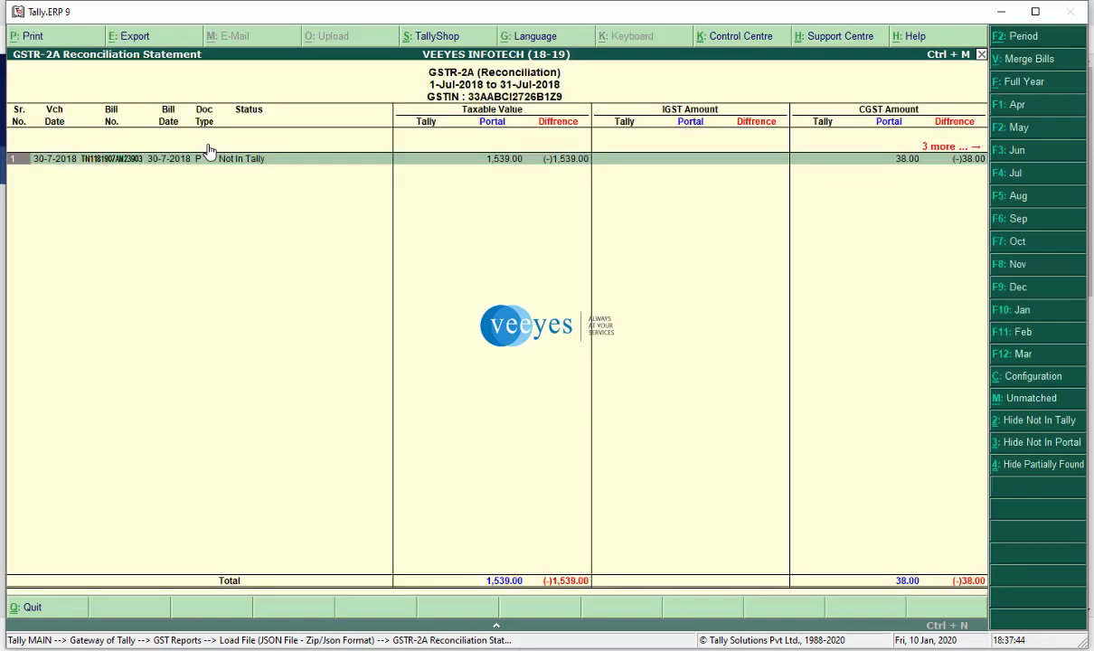
Return to the party-wise July reconciliation and open GSTIN verification for the unnamed party marked Not In Tally
{"action": "key", "text": "Escape"}
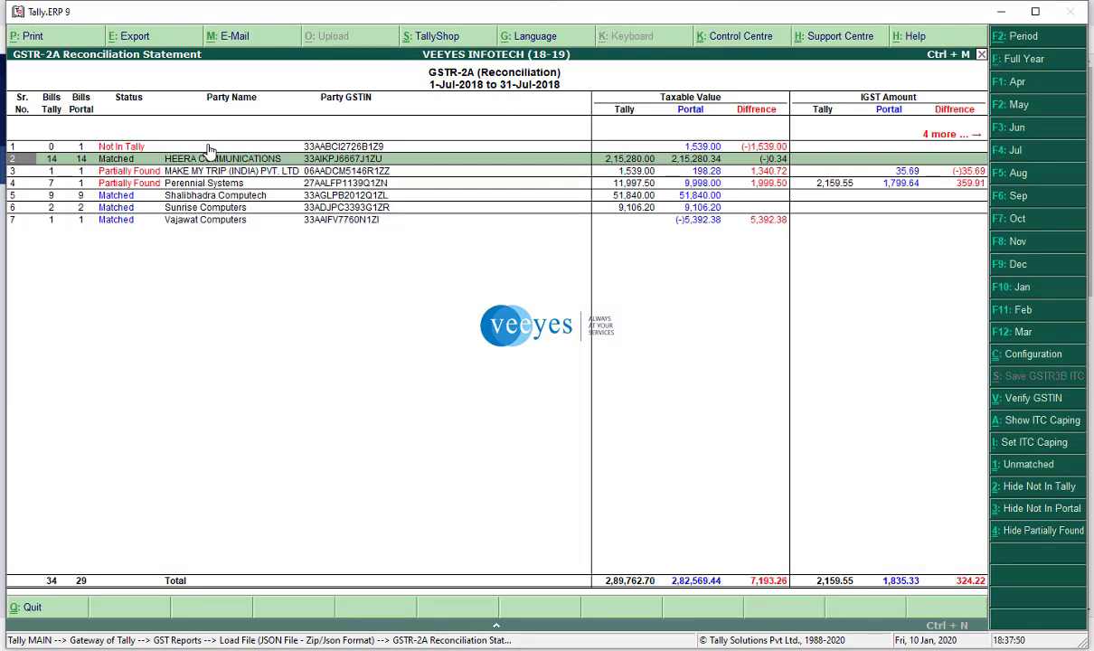
{"action": "left_click", "coordinate": [208, 149]}
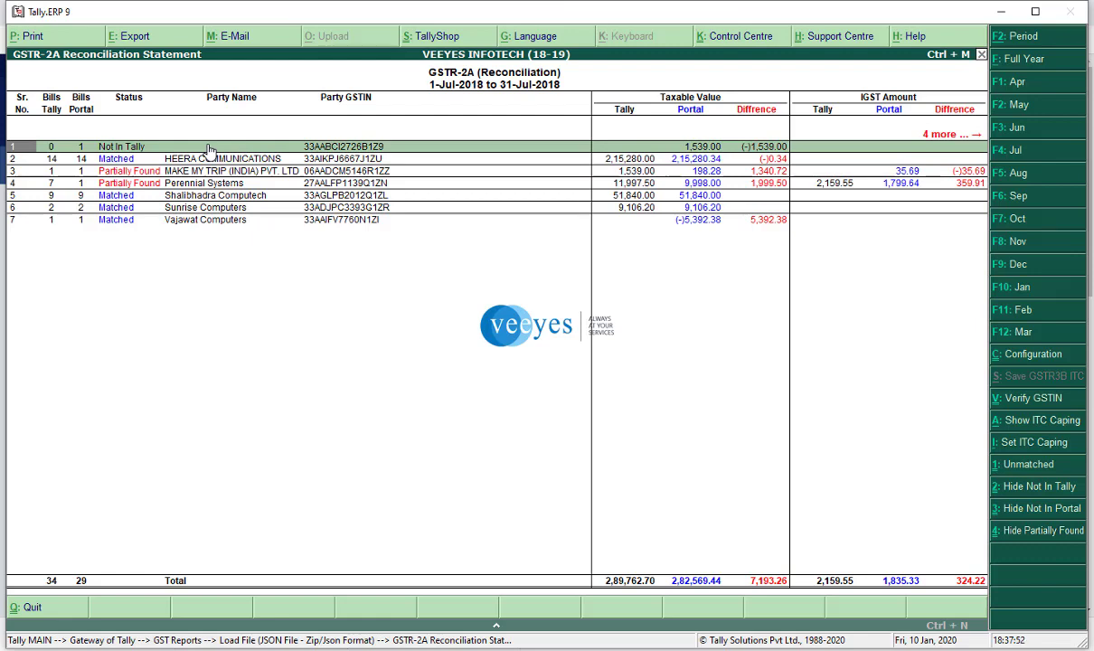
{"action": "left_click", "coordinate": [208, 148]}
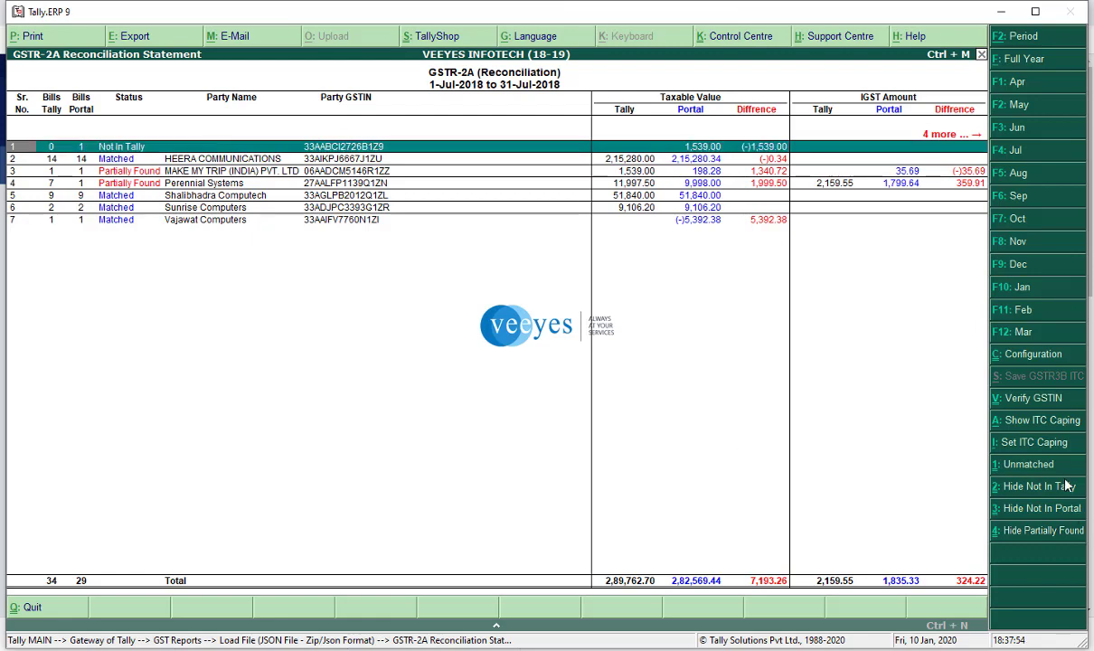
{"action": "left_click", "coordinate": [1028, 406]}
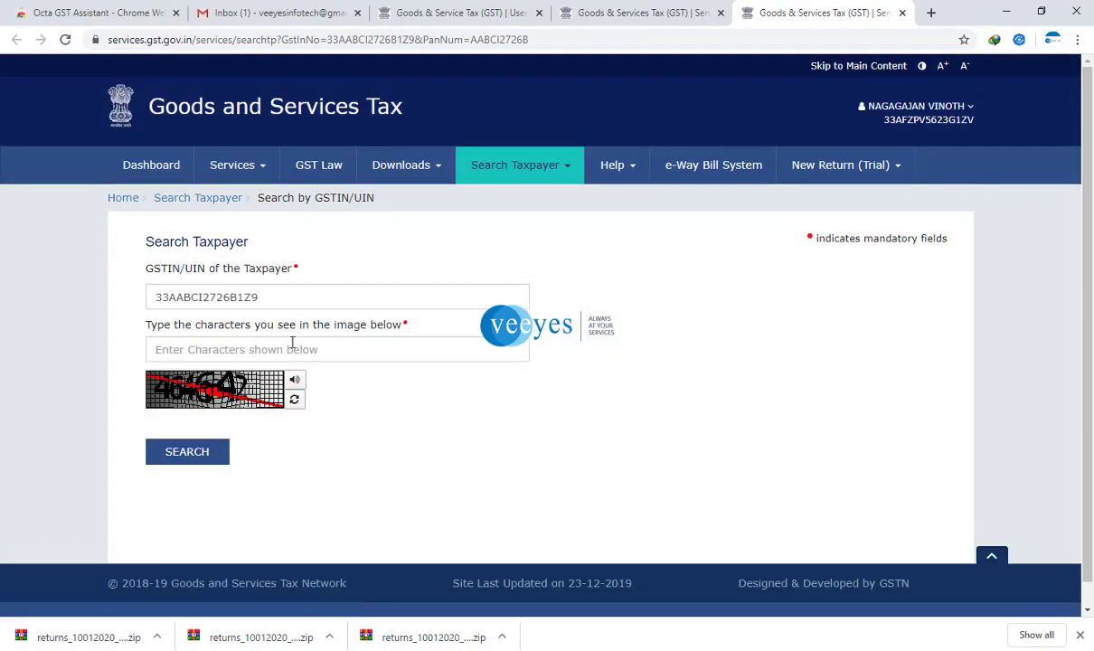
Enter the captcha characters on the Search Taxpayer page and search for the prefilled GSTIN
{"action": "left_click", "coordinate": [290, 352]}
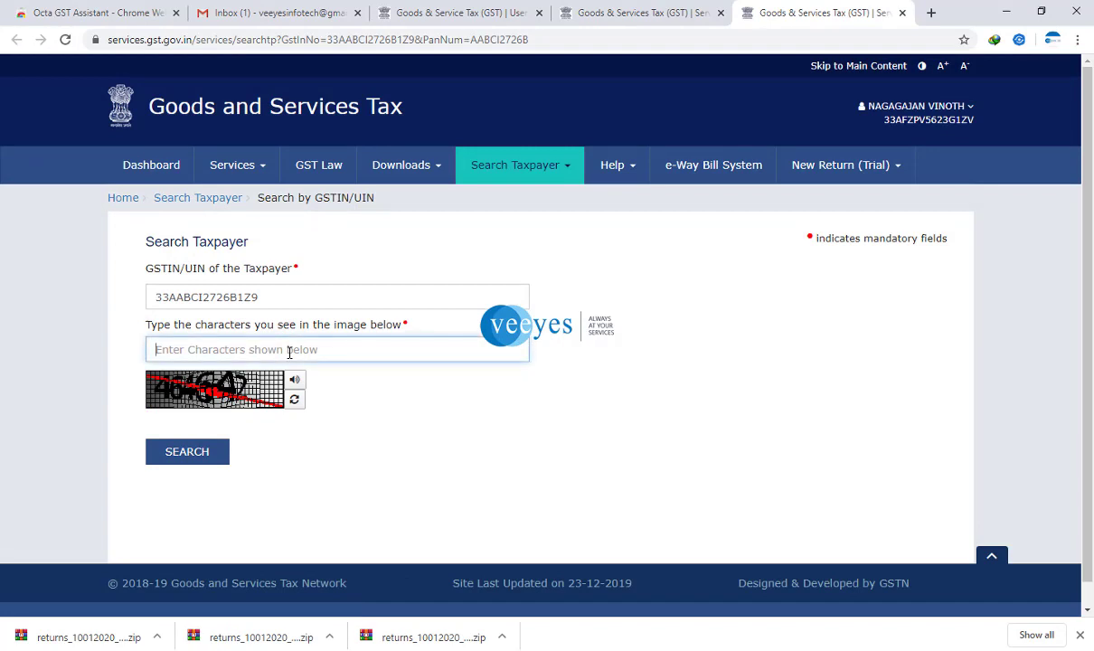
{"action": "type", "text": "33"}
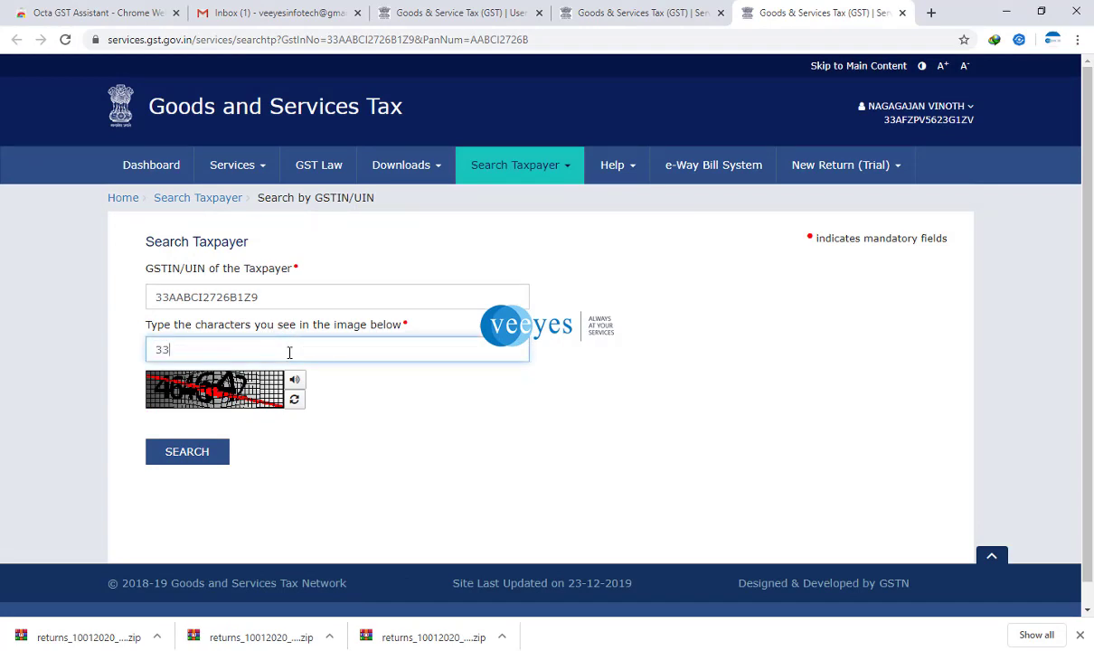
{"action": "key", "text": "BackSpace"}
{"action": "key", "text": "BackSpace"}
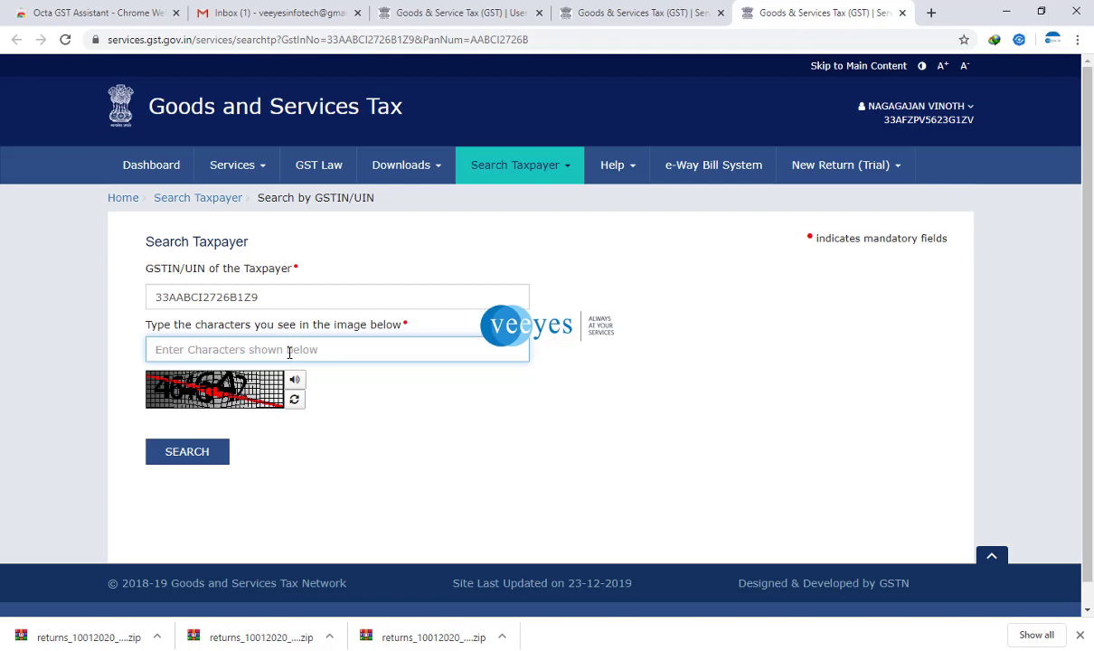
{"action": "type", "text": "464"}
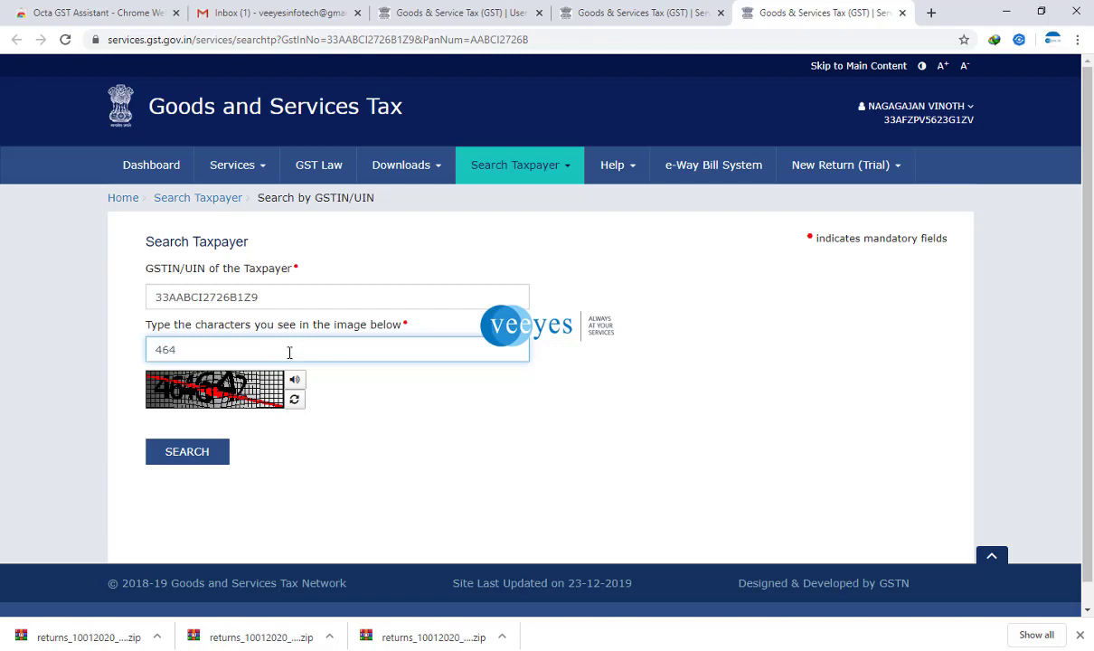
{"action": "type", "text": "642"}
{"action": "left_click", "coordinate": [189, 458]}
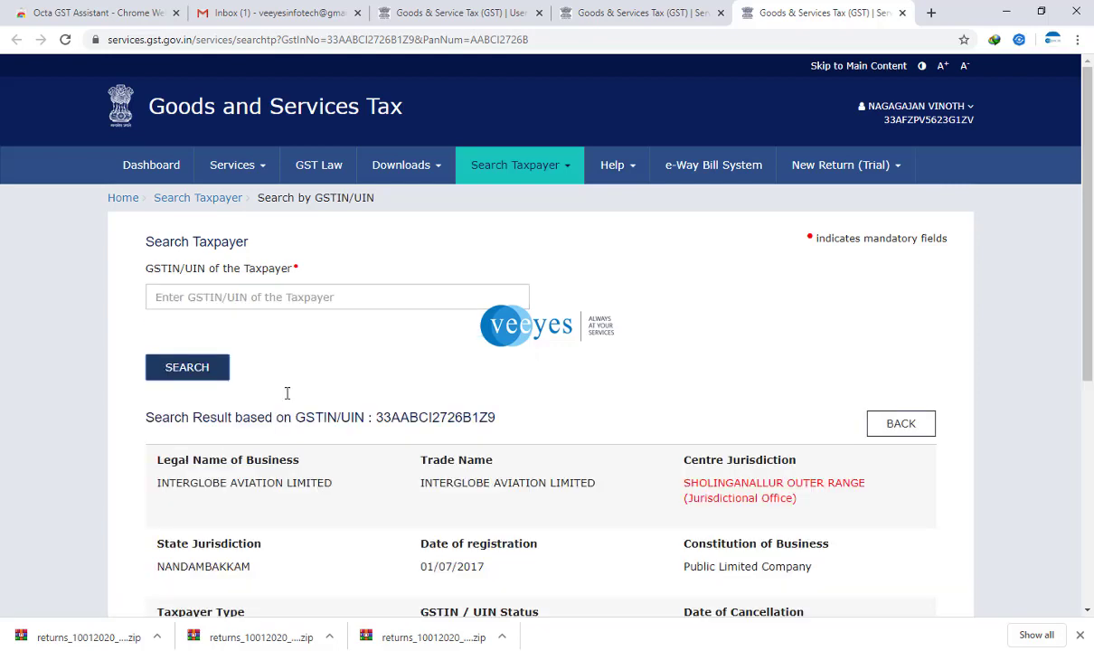
Copy the trade name INTERGLOBE AVIATION LIMITED from the search result and switch back to Tally.ERP 9
{"action": "left_click", "coordinate": [428, 484]}
{"action": "left_click_drag", "start_coordinate": [422, 484], "coordinate": [596, 495]}
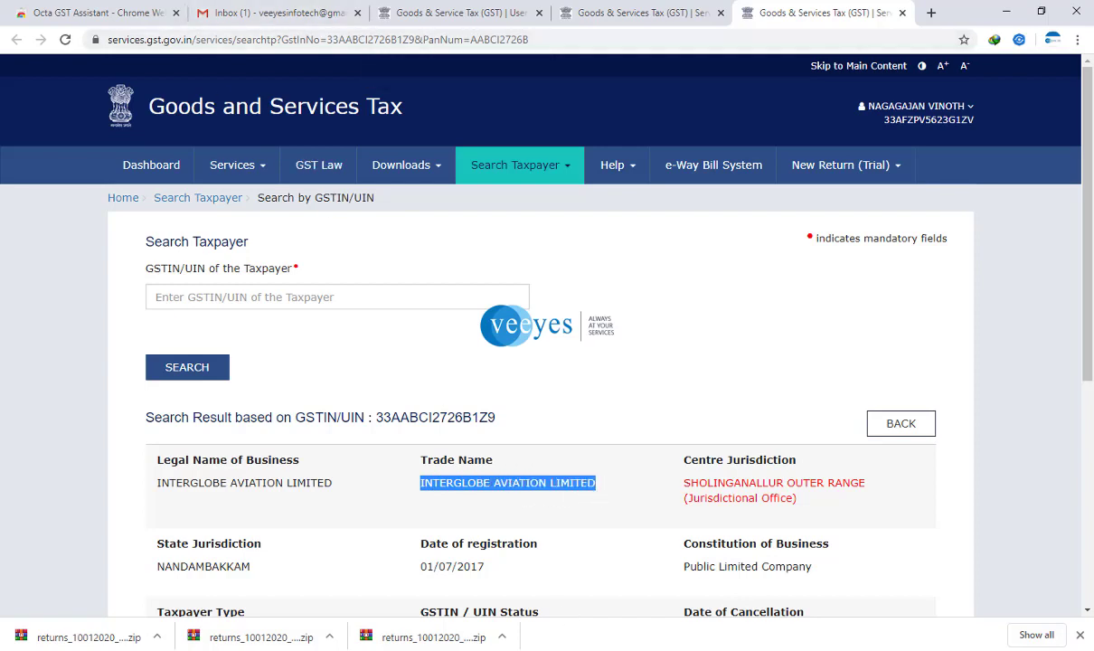
{"action": "key", "text": "alt+Tab"}
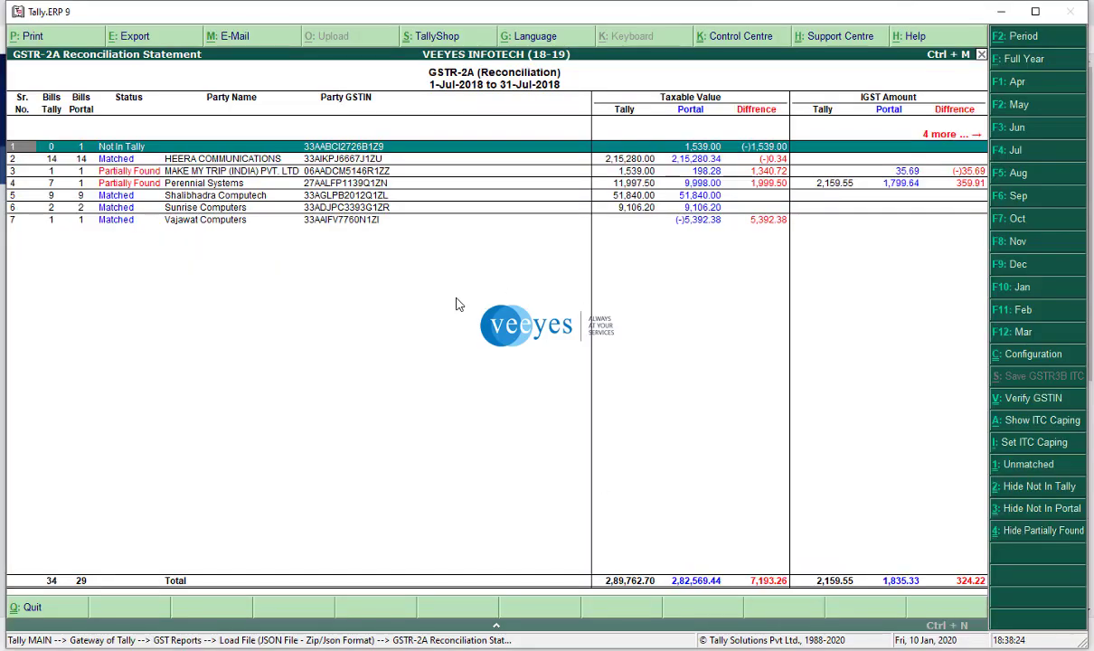
Create a creditor ledger named INTERGLOBE AVIATION LIMITED for the unlisted GSTIN, keeping state Tamil Nadu and dealer type Regular
{"action": "key", "text": "Return"}
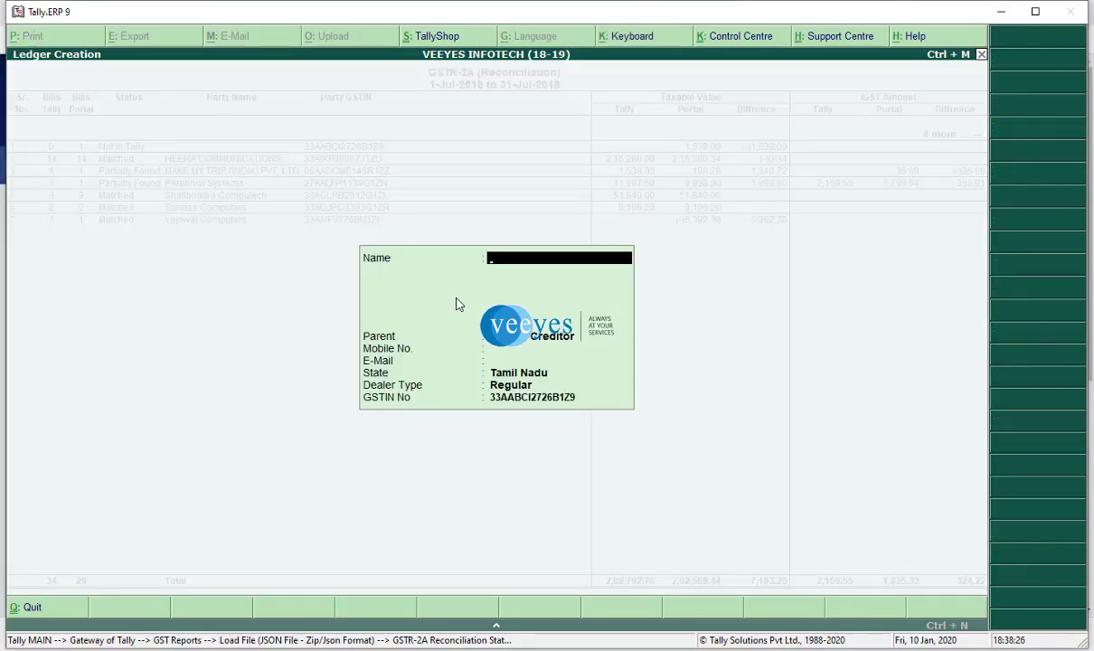
{"action": "key", "text": "ctrl+alt+v"}
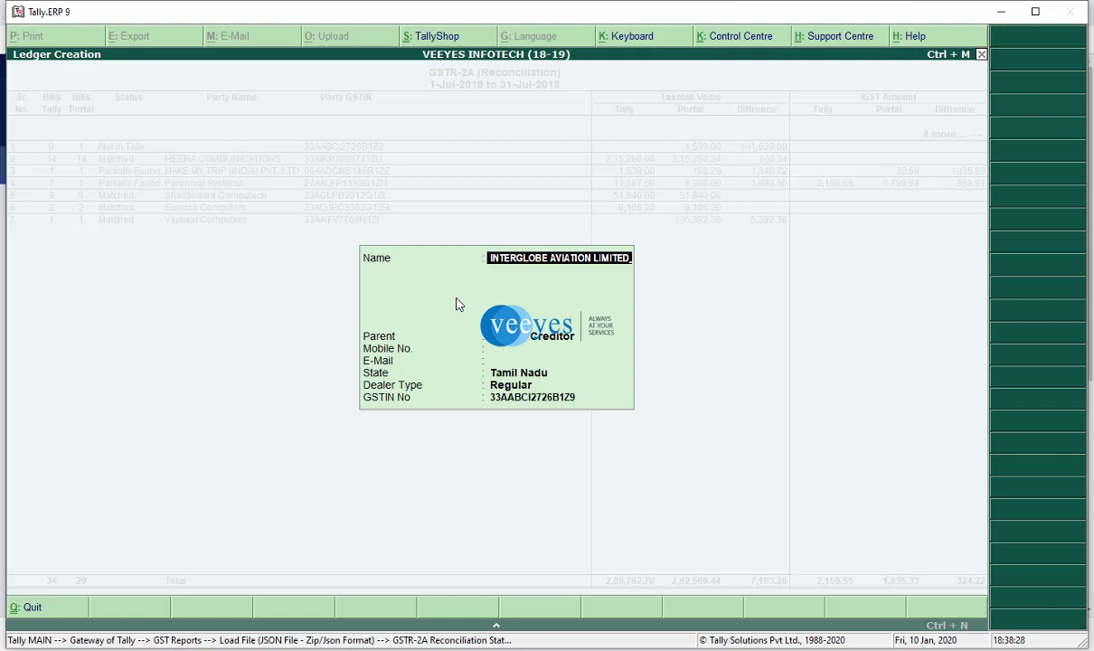
{"action": "key", "text": "Return"}
{"action": "key", "text": "Return"}
{"action": "key", "text": "Return"}
{"action": "key", "text": "Return"}
{"action": "key", "text": "Return"}
{"action": "key", "text": "Return"}
{"action": "key", "text": "Return"}
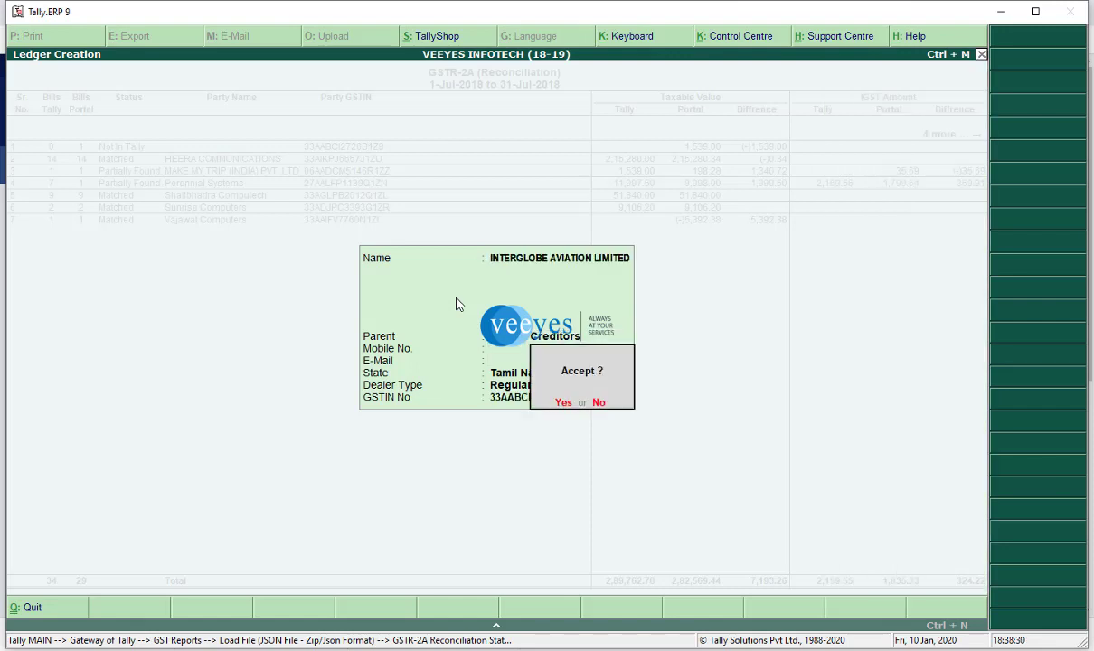
{"action": "key", "text": "Return"}
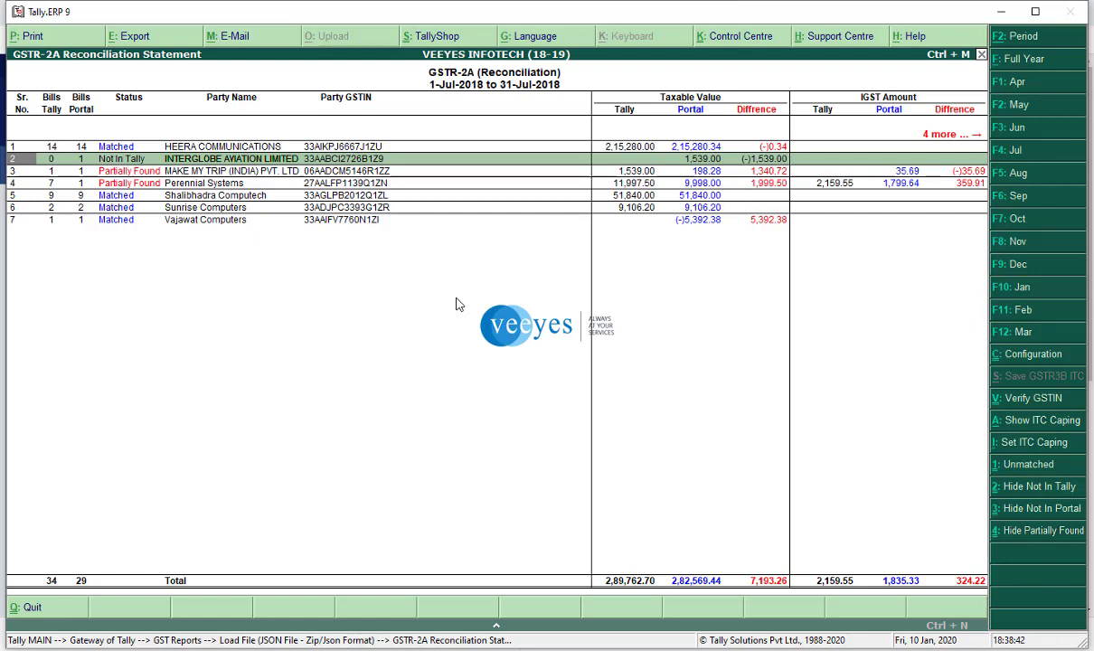
Leave the reconciliation statement and open the AAMANI ENTERPRISES ledger for alteration from the single-ledger list
{"action": "key", "text": "Escape"}
{"action": "key", "text": "Escape"}
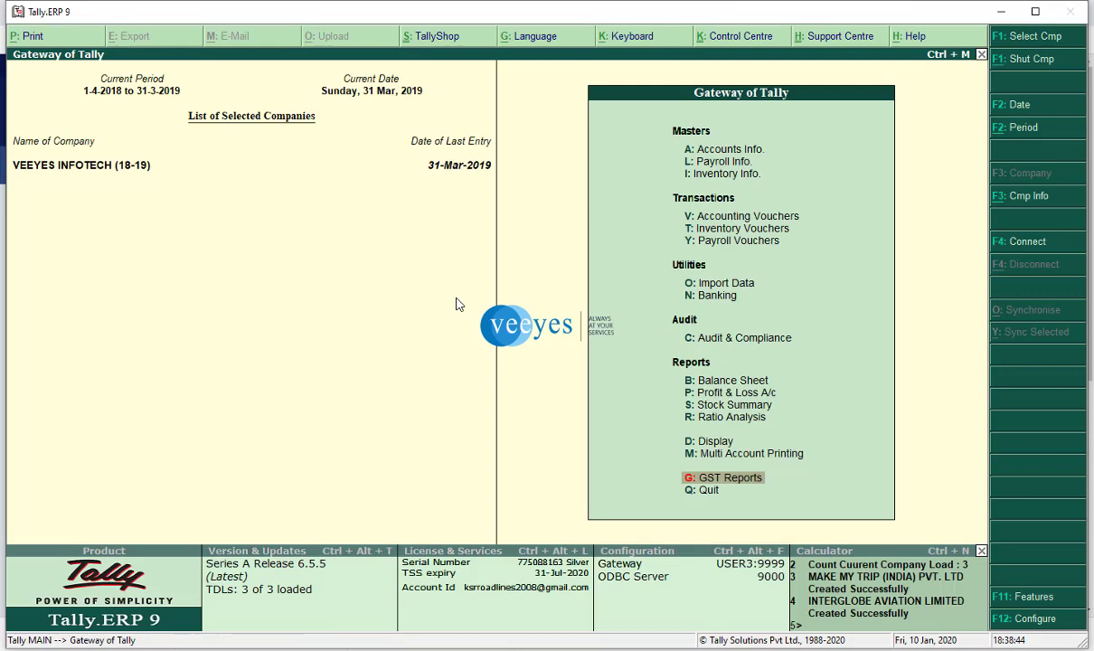
{"action": "key", "text": "Up"}
{"action": "key", "text": "Up"}
{"action": "key", "text": "Up"}
{"action": "key", "text": "Up"}
{"action": "key", "text": "Up"}
{"action": "key", "text": "Up"}
{"action": "key", "text": "Up"}
{"action": "key", "text": "Up"}
{"action": "key", "text": "Up"}
{"action": "key", "text": "Up"}
{"action": "key", "text": "Up"}
{"action": "key", "text": "Up"}
{"action": "key", "text": "Up"}
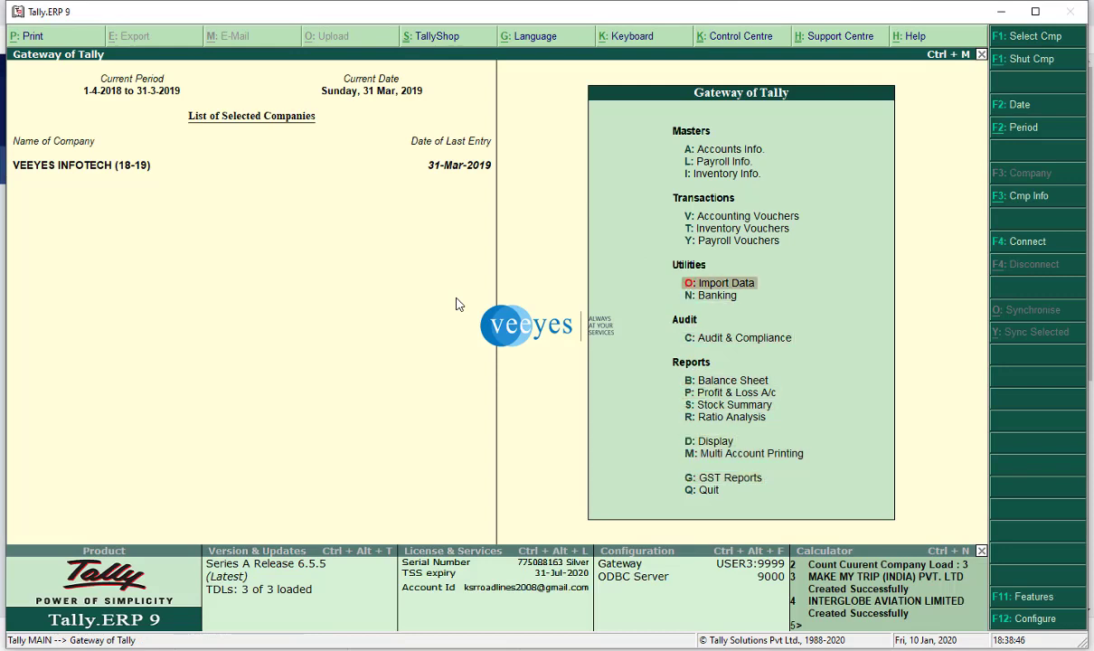
{"action": "key", "text": "Up"}
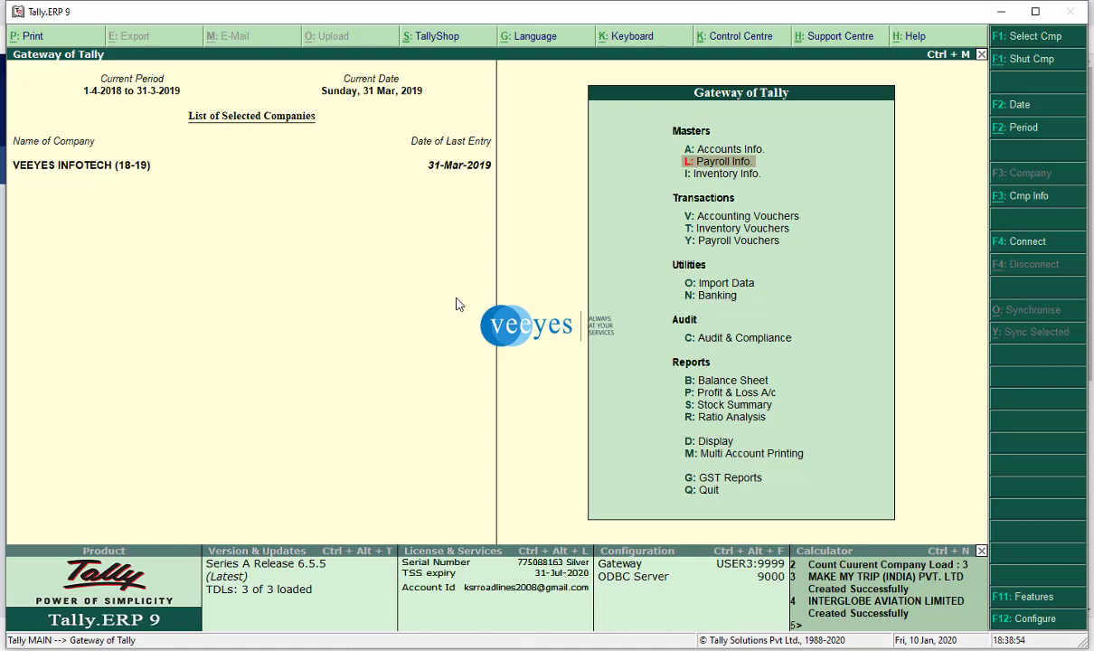
{"action": "key", "text": "Up"}
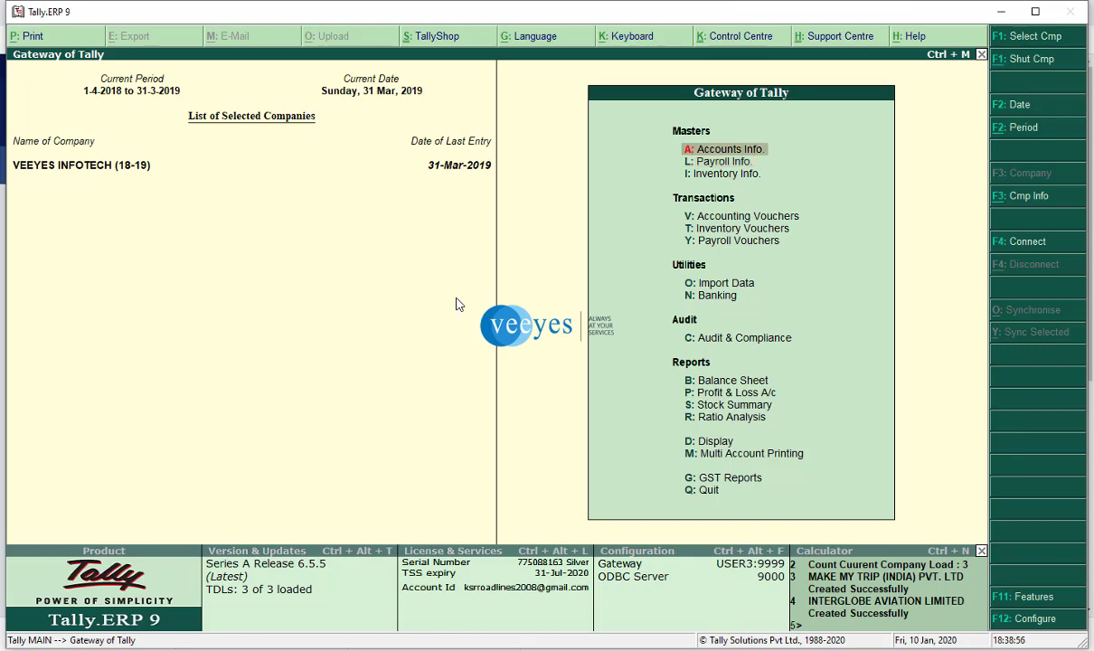
{"action": "key", "text": "Return"}
{"action": "key", "text": "Down"}
{"action": "key", "text": "Return"}
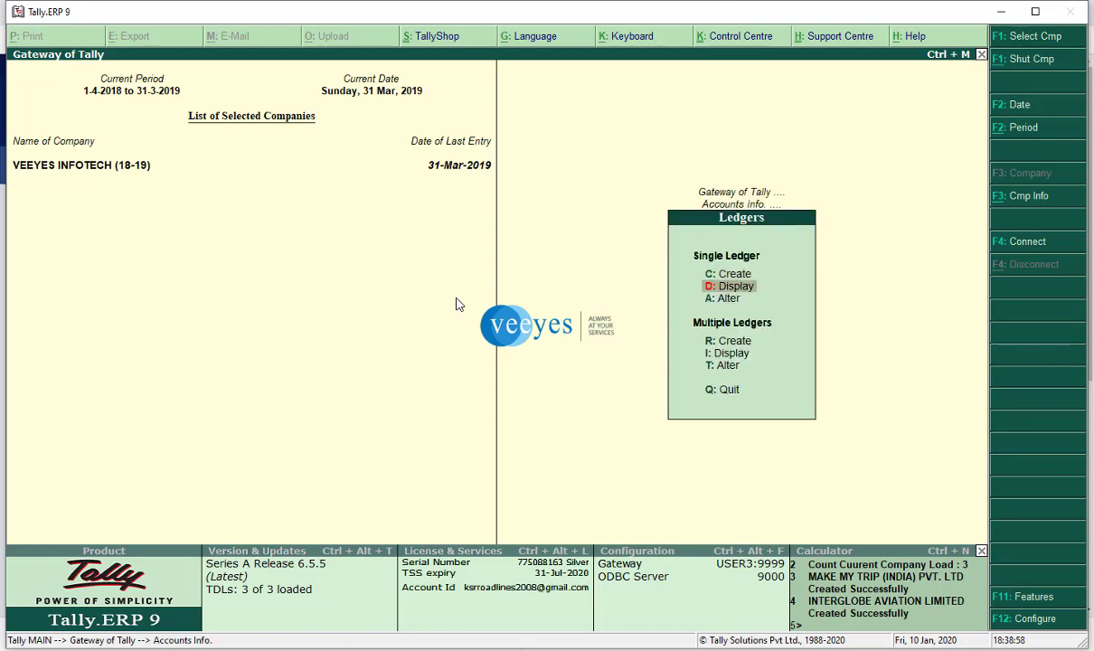
{"action": "key", "text": "Return"}
{"action": "key", "text": "Down"}
{"action": "key", "text": "Down"}
{"action": "key", "text": "Down"}
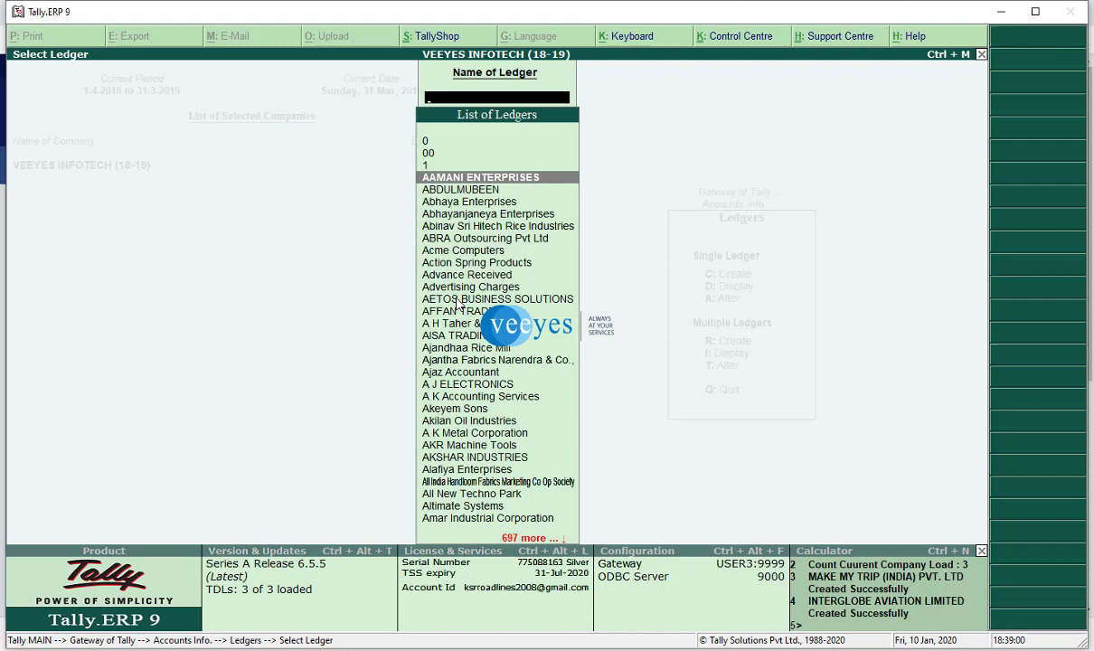
{"action": "key", "text": "Return"}
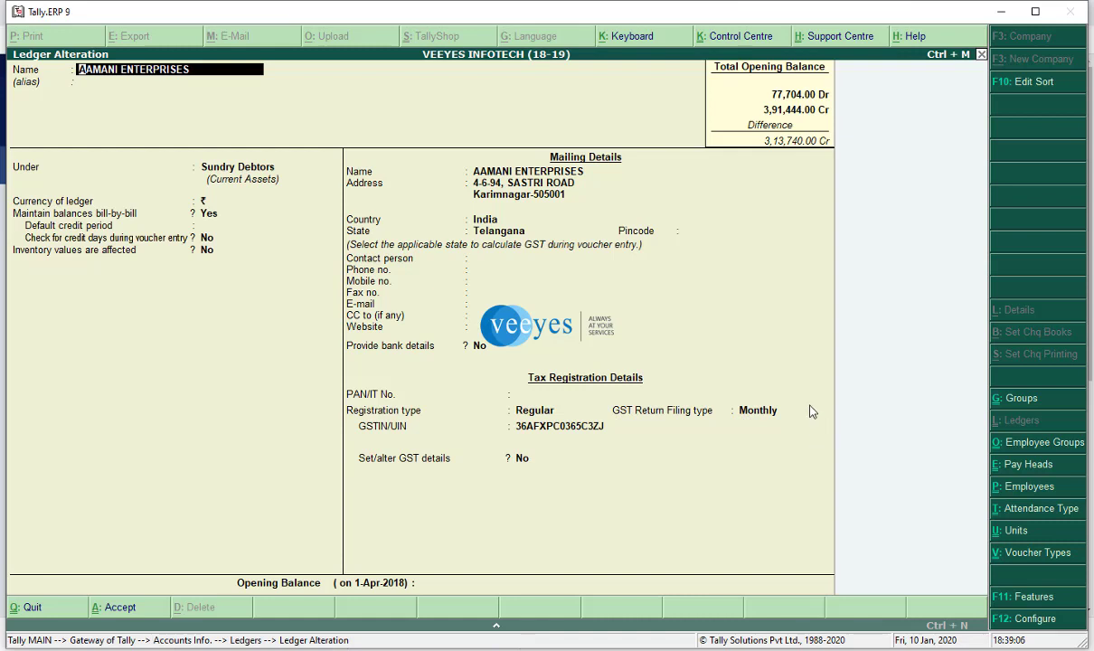
View the GST return filing type choices for the AAMANI ENTERPRISES ledger, and return to the Gateway of Tally without saving
{"action": "left_click", "coordinate": [766, 416]}
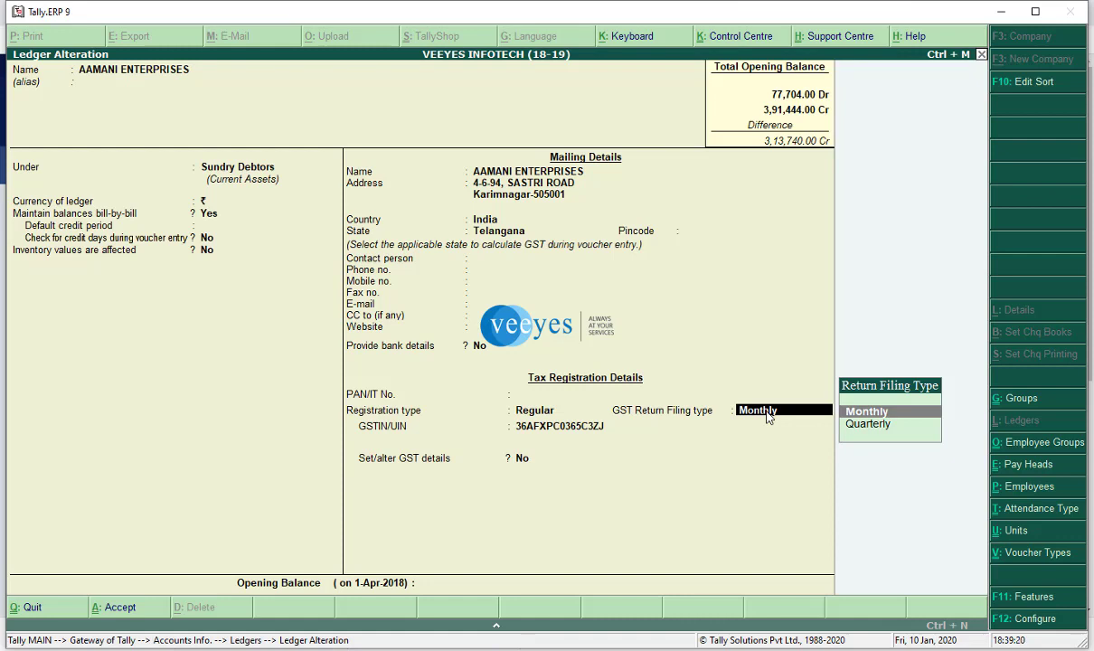
{"action": "key", "text": "Escape"}
{"action": "key", "text": "Escape"}
{"action": "key", "text": "y"}
{"action": "key", "text": "Escape"}
{"action": "key", "text": "Escape"}
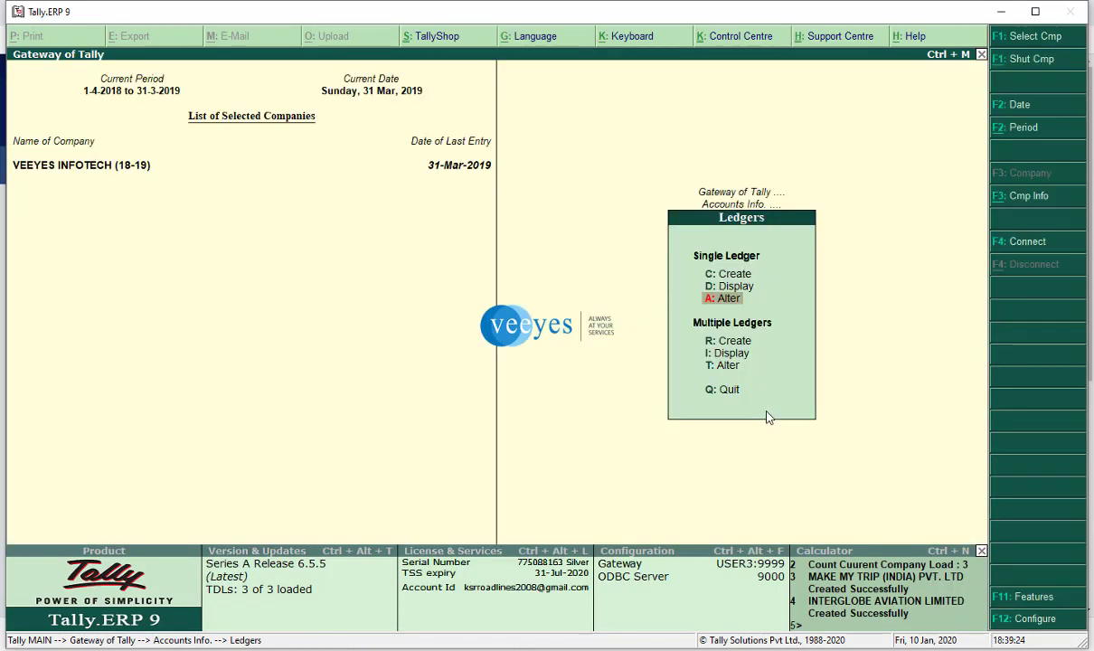
{"action": "key", "text": "Escape"}
{"action": "key", "text": "Escape"}
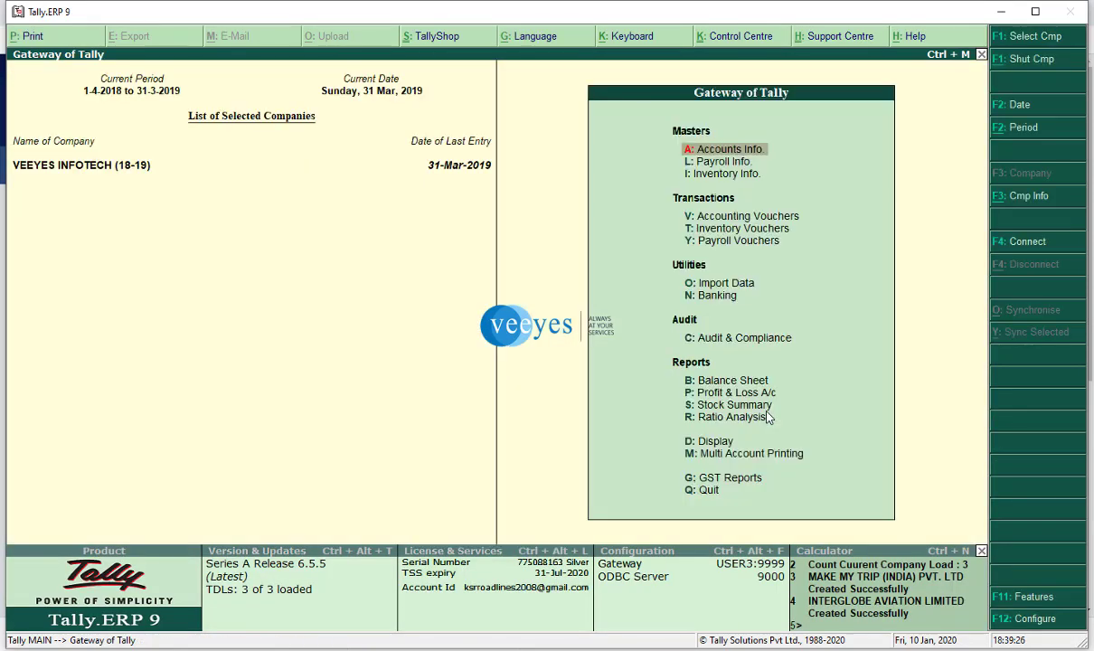
Load the GSTR-2A reconciliation with ITC caping from F:\files in Zip format, ignoring amount differences up to 1
{"action": "key", "text": "Down"}
{"action": "key", "text": "Down"}
{"action": "key", "text": "Down"}
{"action": "key", "text": "Down"}
{"action": "key", "text": "Down"}
{"action": "key", "text": "Down"}
{"action": "key", "text": "Down"}
{"action": "key", "text": "Down"}
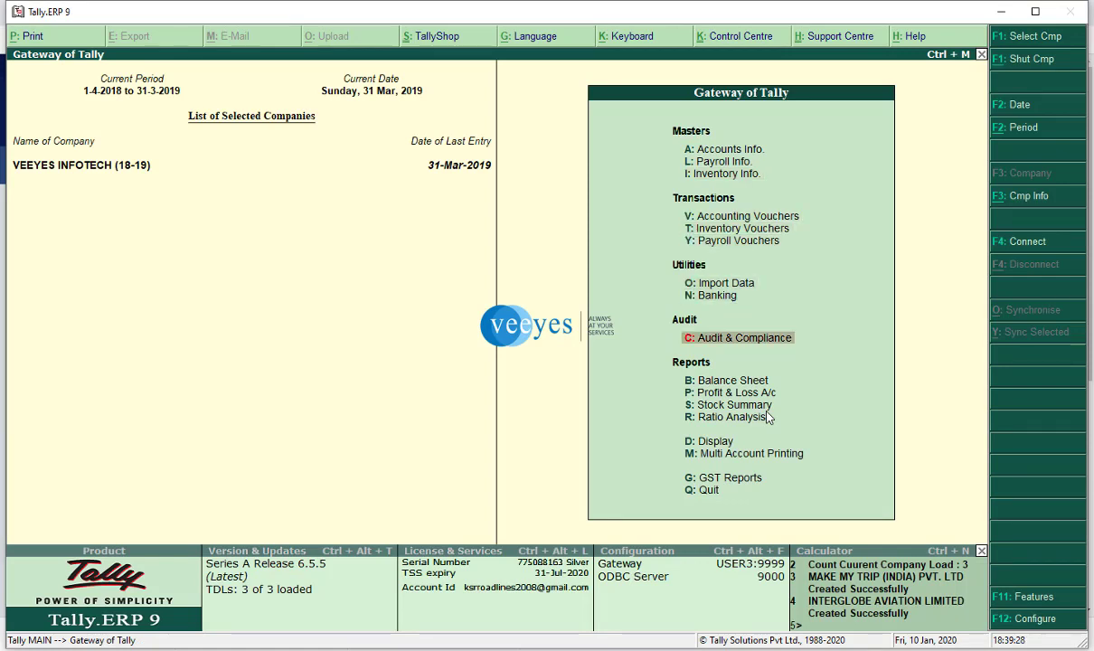
{"action": "key", "text": "Down"}
{"action": "key", "text": "Down"}
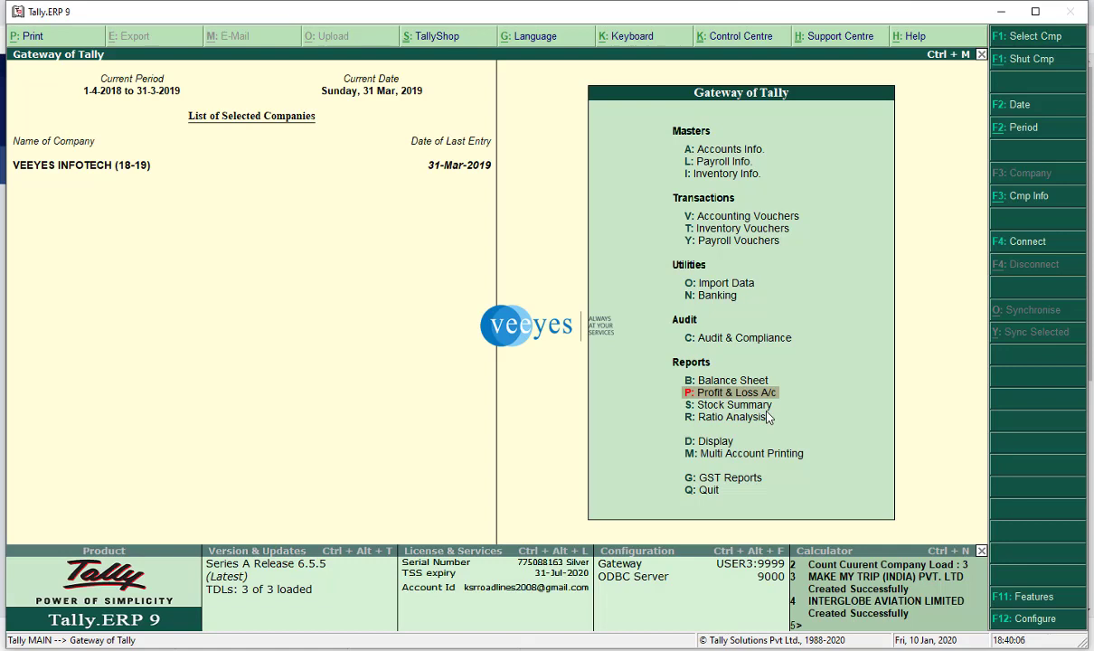
{"action": "key", "text": "Down"}
{"action": "key", "text": "Down"}
{"action": "key", "text": "Down"}
{"action": "key", "text": "Down"}
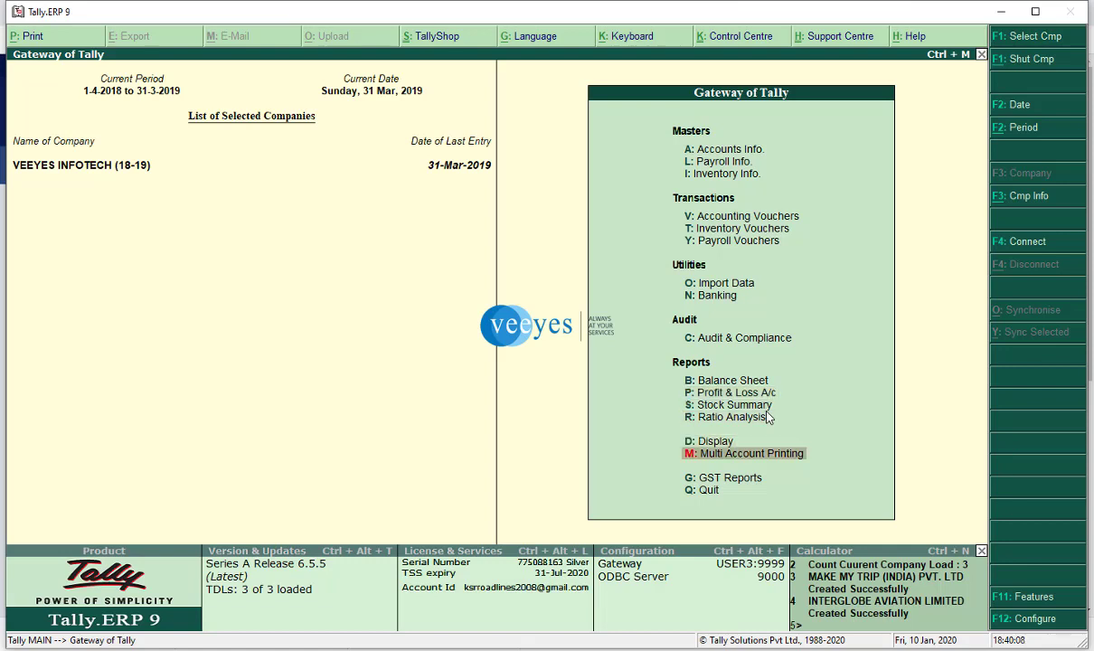
{"action": "key", "text": "Down"}
{"action": "key", "text": "Return"}
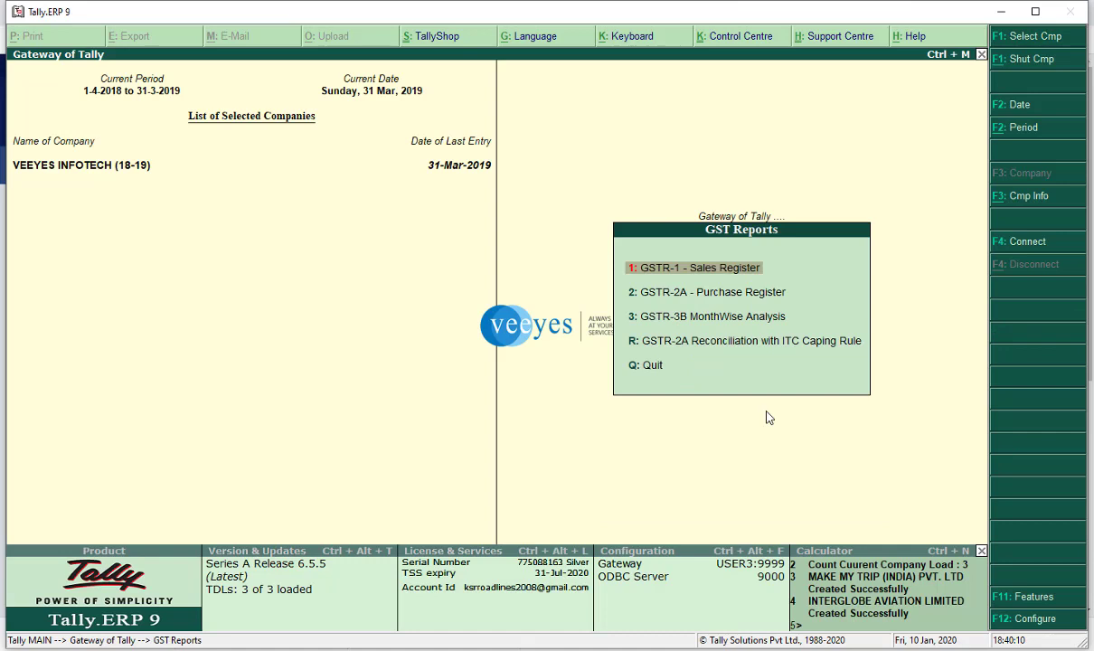
{"action": "key", "text": "Down"}
{"action": "key", "text": "Down"}
{"action": "key", "text": "Down"}
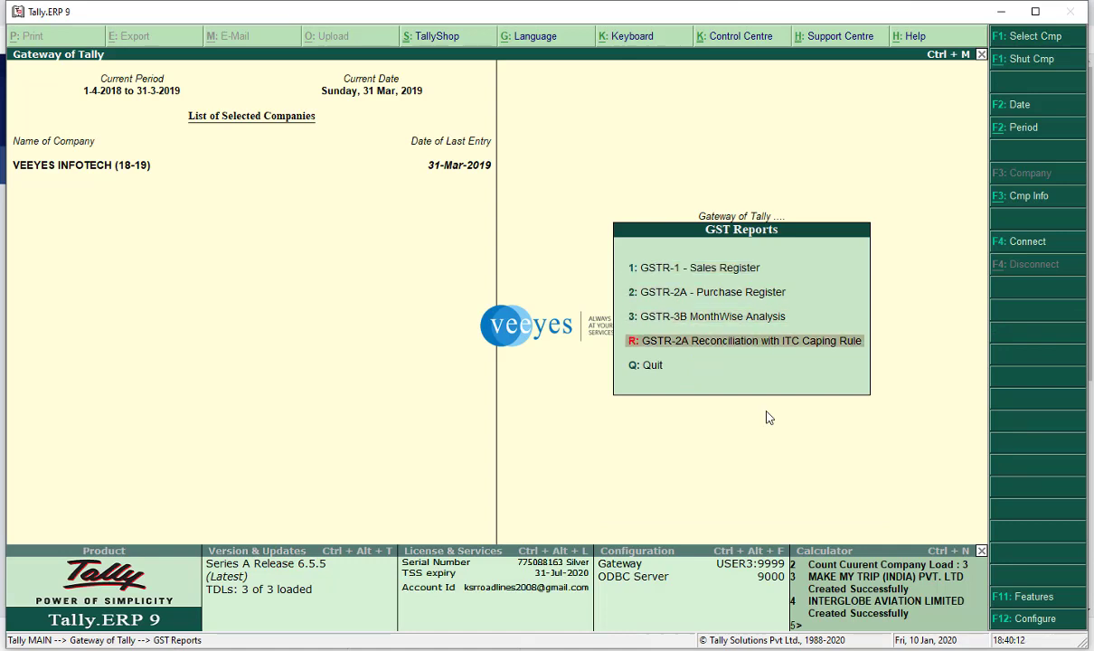
{"action": "key", "text": "Return"}
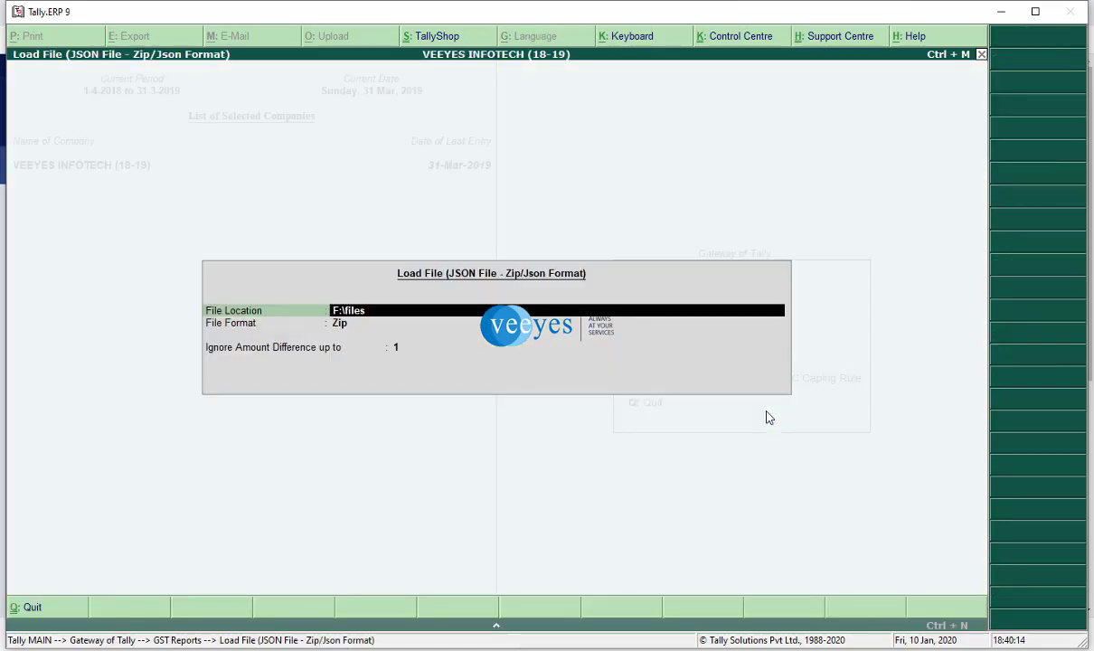
{"action": "key", "text": "Return"}
{"action": "key", "text": "Return"}
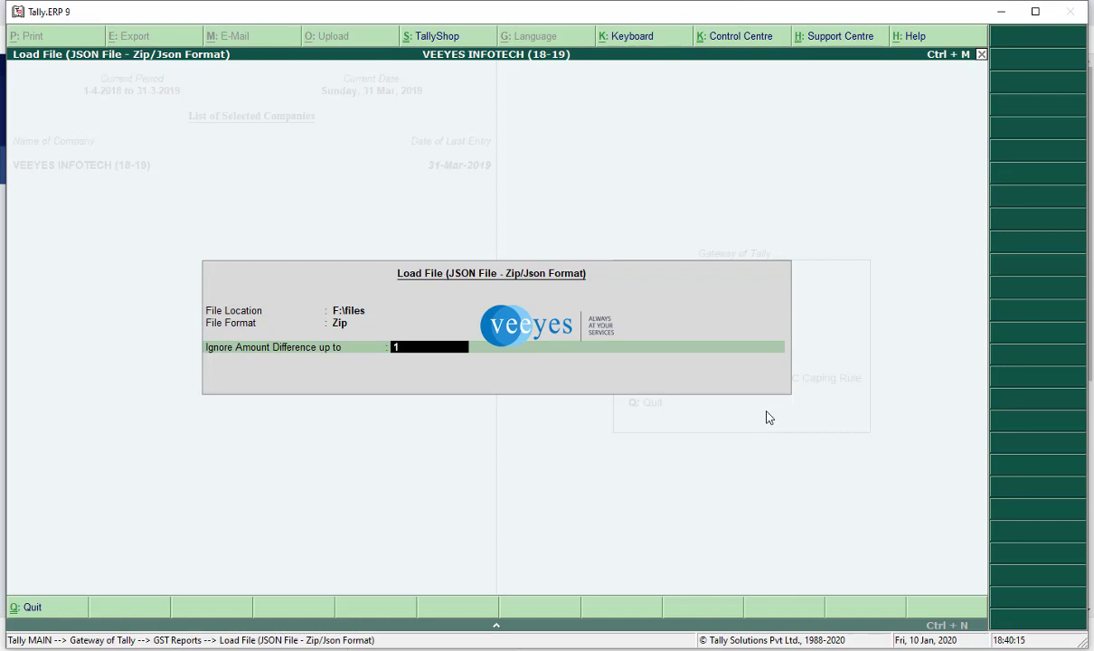
{"action": "key", "text": "Return"}
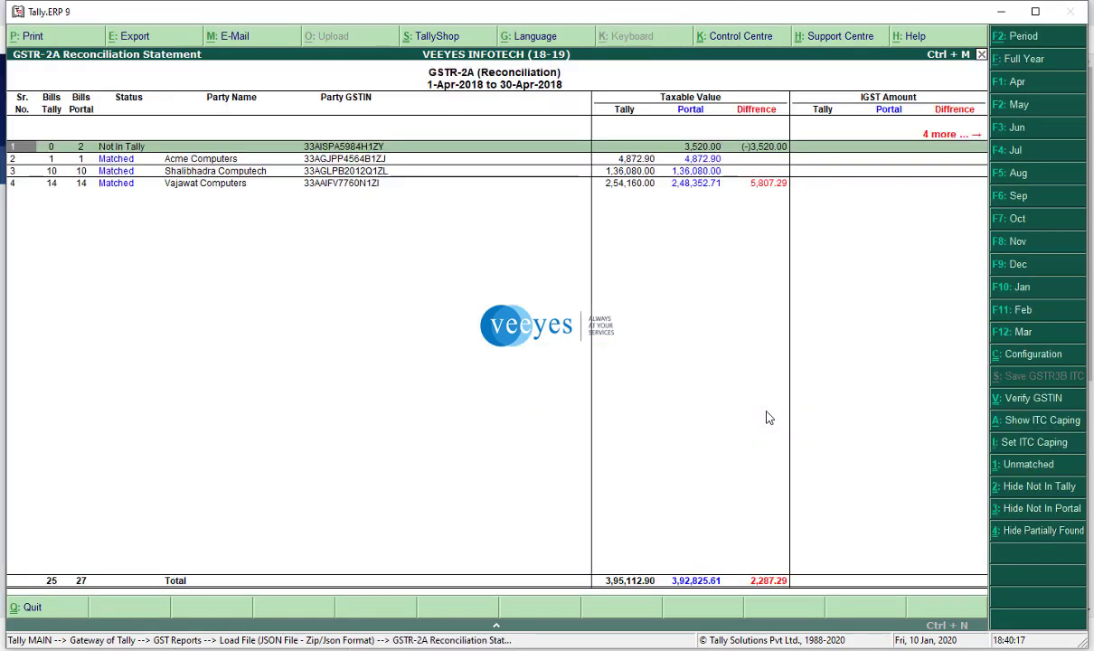
Show the July reconciliation and open the bill-wise details of the partially found party Perennial Systems
{"action": "left_click", "coordinate": [1026, 158]}
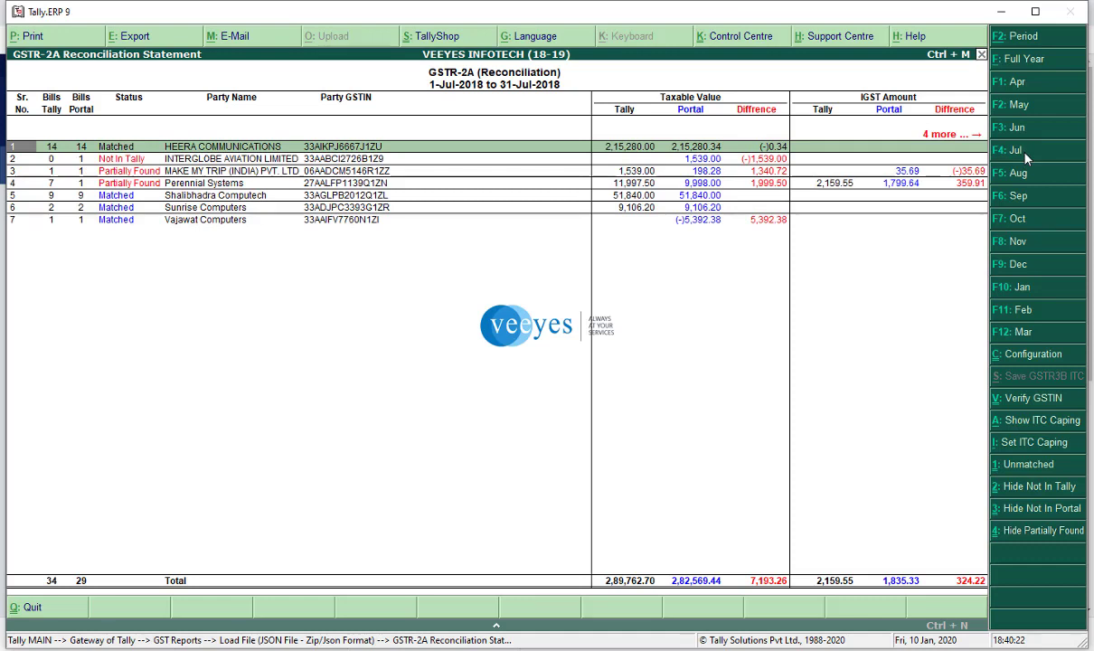
{"action": "key", "text": "Down"}
{"action": "key", "text": "Down"}
{"action": "key", "text": "Down"}
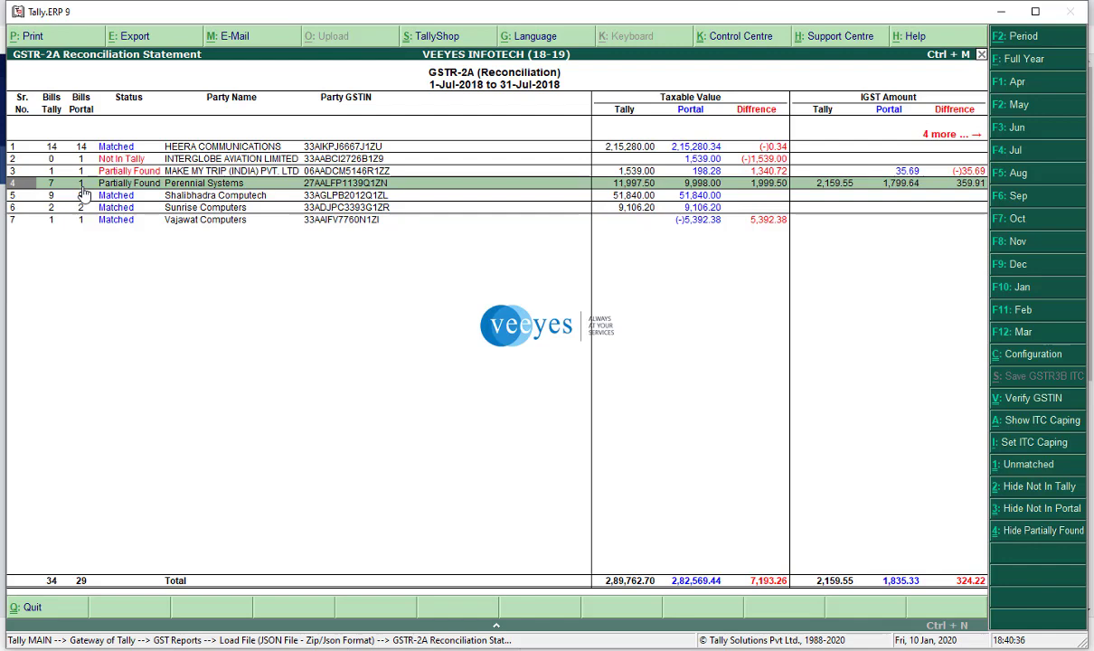
{"action": "key", "text": "Return"}
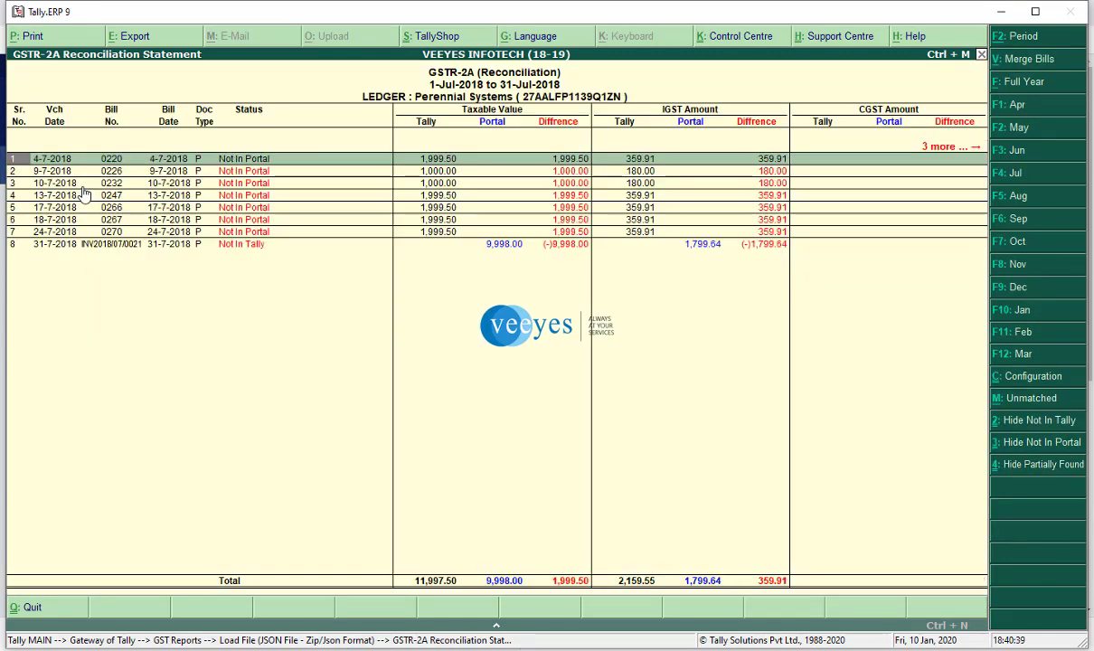
{"action": "key", "text": "Down"}
{"action": "key", "text": "Down"}
{"action": "key", "text": "Down"}
{"action": "key", "text": "Down"}
{"action": "key", "text": "Down"}
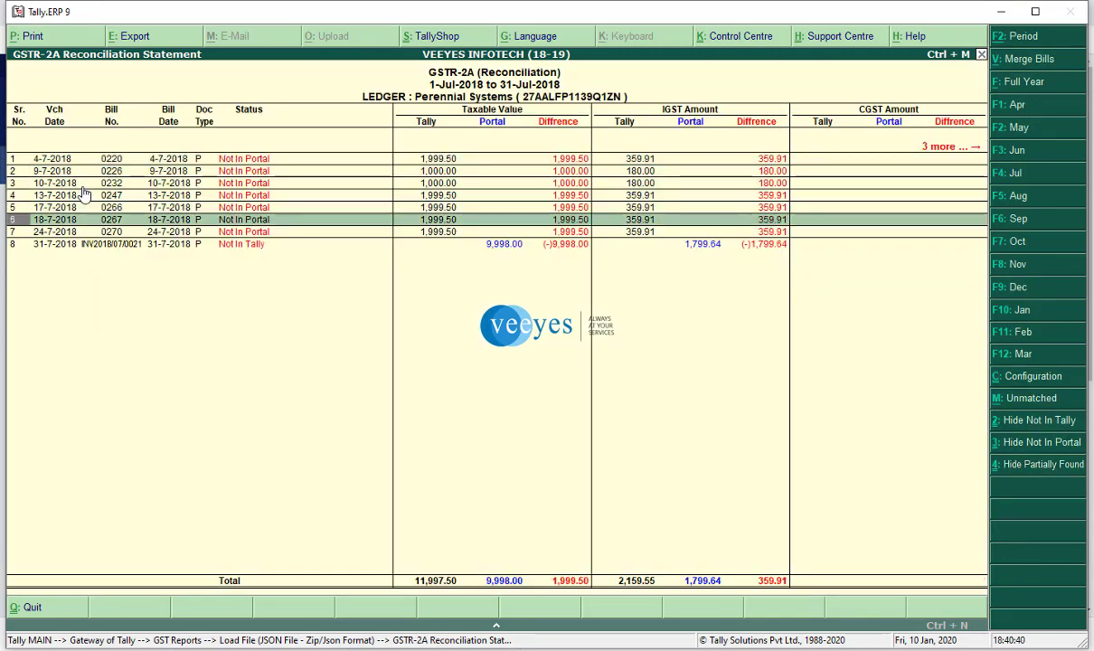
{"action": "key", "text": "Down"}
{"action": "key", "text": "Down"}
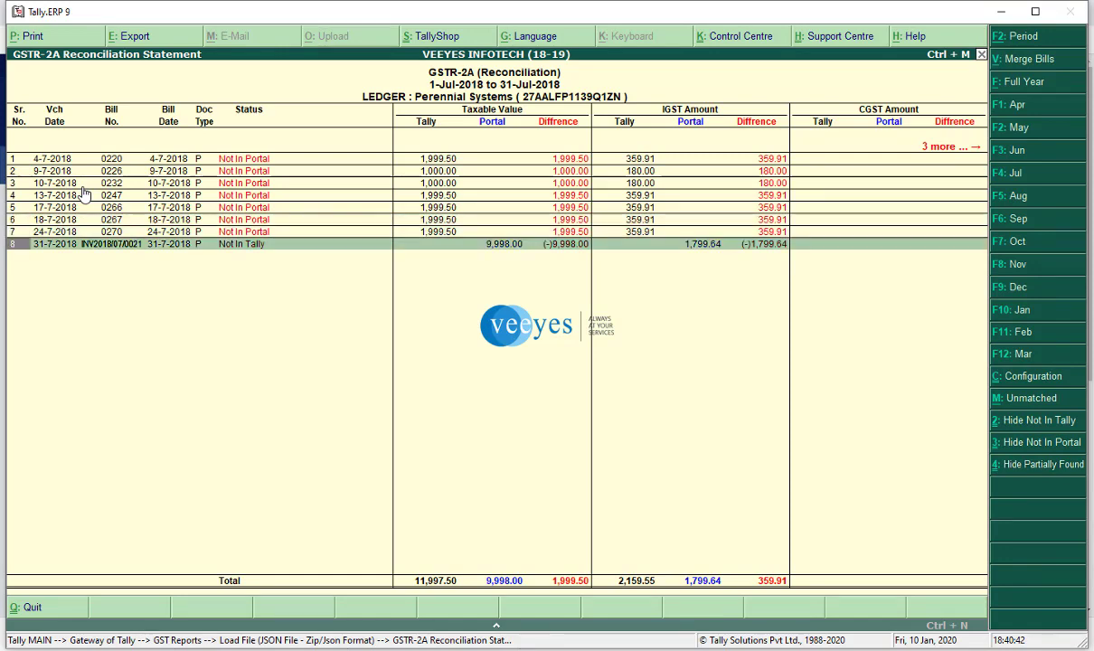
{"action": "key", "text": "Return"}
{"action": "key", "text": "BackSpace"}
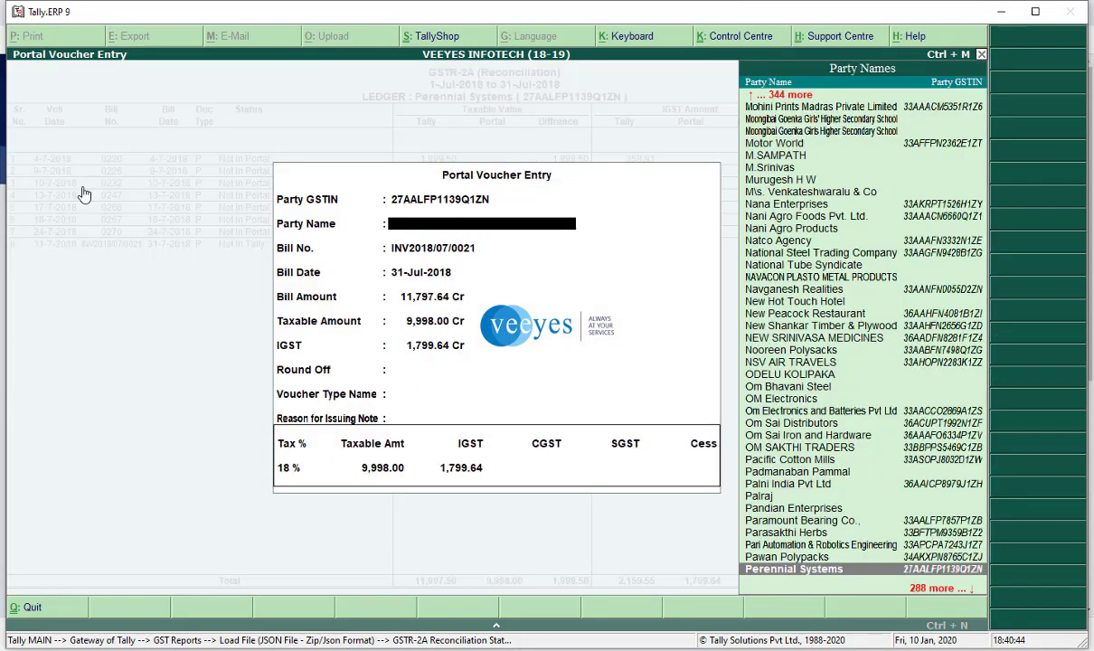
{"action": "key", "text": "Escape"}
{"action": "key", "text": "y"}
Check the e-mail field in the Perennial Systems ledger from the bill 0270 purchase voucher, and return to the party-wise July reconciliation
{"action": "key", "text": "Up"}
{"action": "key", "text": "Return"}
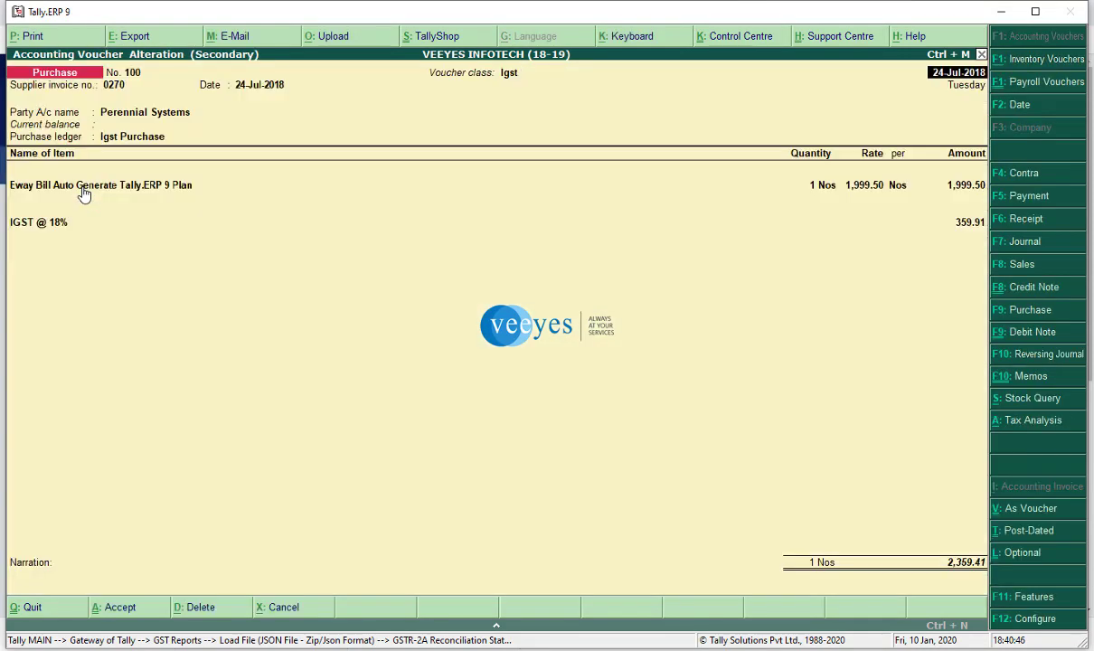
{"action": "key", "text": "Return"}
{"action": "key", "text": "Return"}
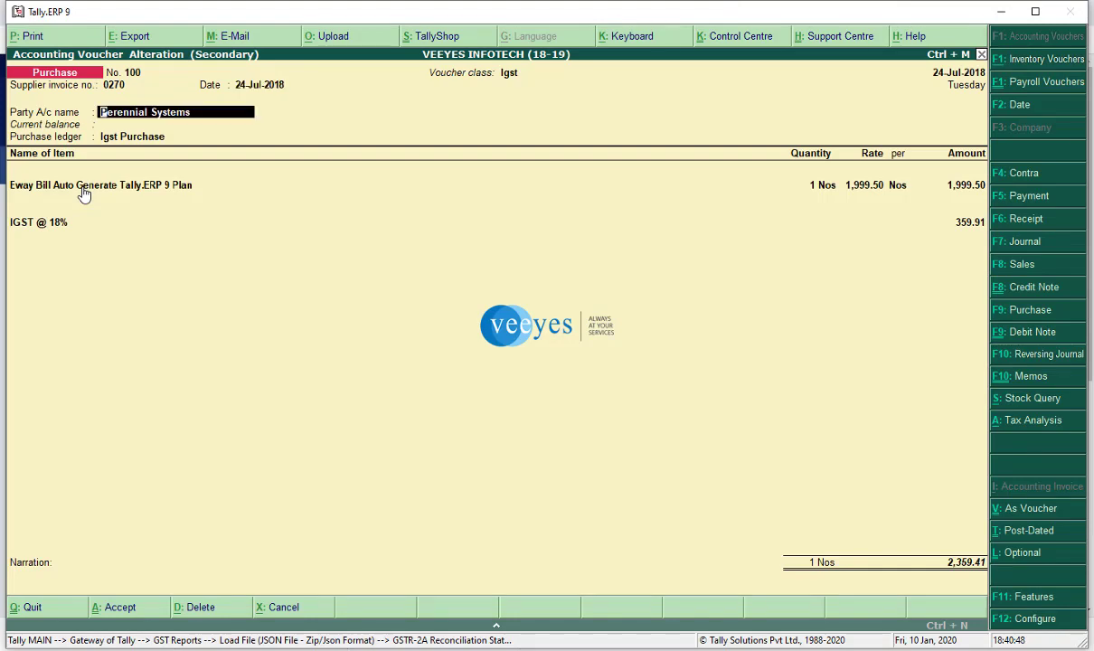
{"action": "key", "text": "ctrl+Return"}
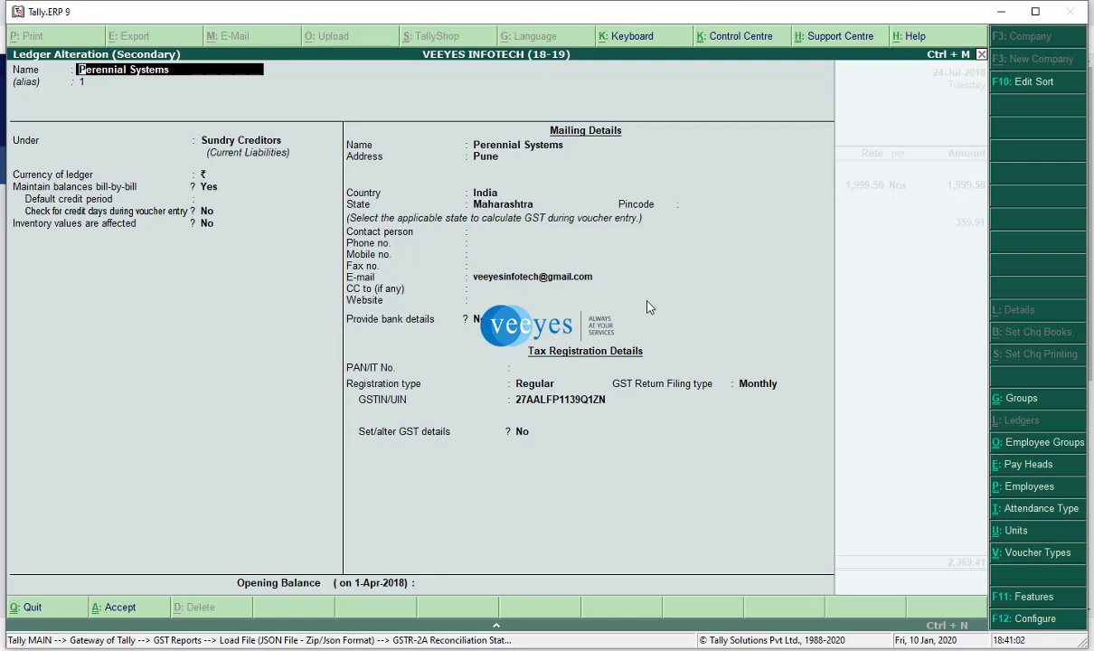
{"action": "key", "text": "Escape"}
{"action": "key", "text": "Return"}
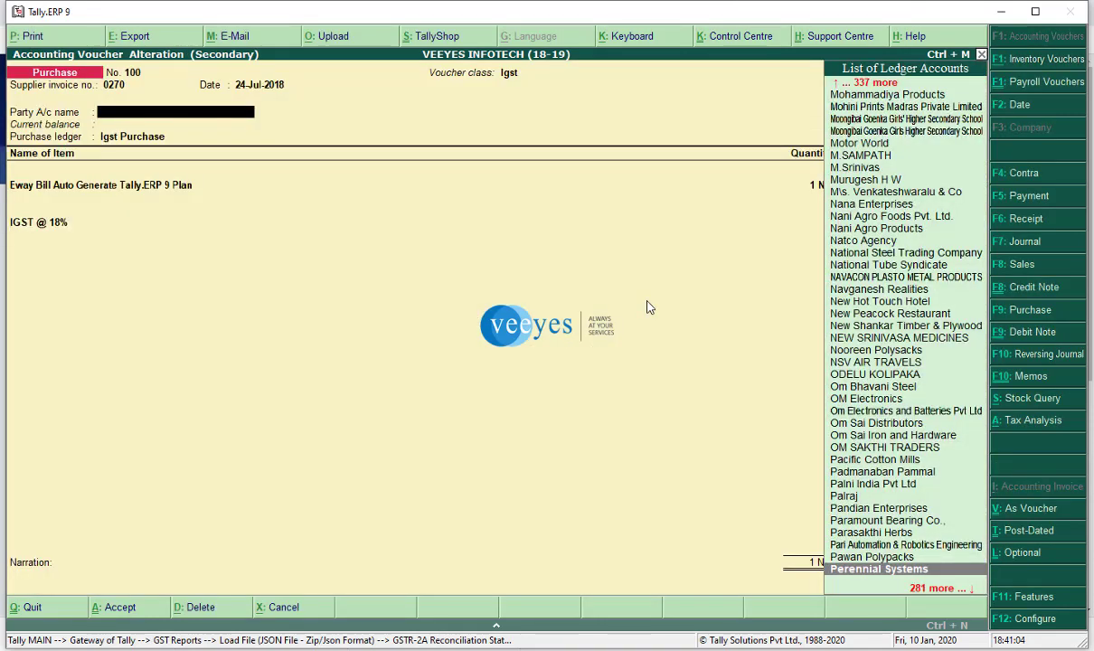
{"action": "key", "text": "Escape"}
{"action": "key", "text": "Escape"}
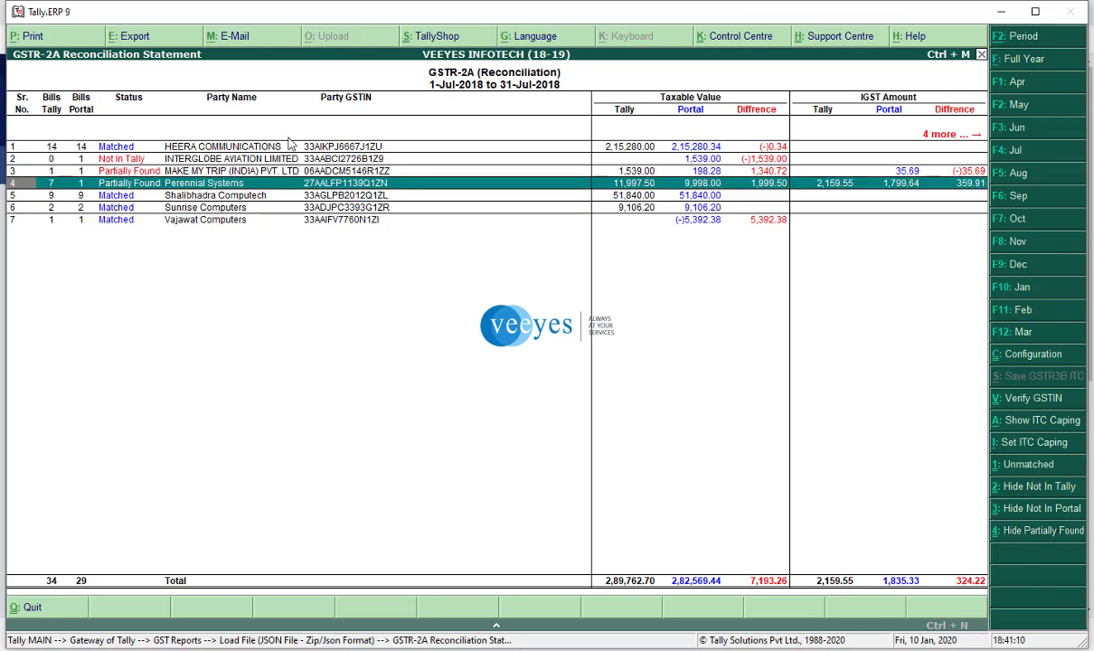
E-mail the July GSTR-2A mismatch report to the selected party Perennial Systems
{"action": "left_click", "coordinate": [241, 41]}
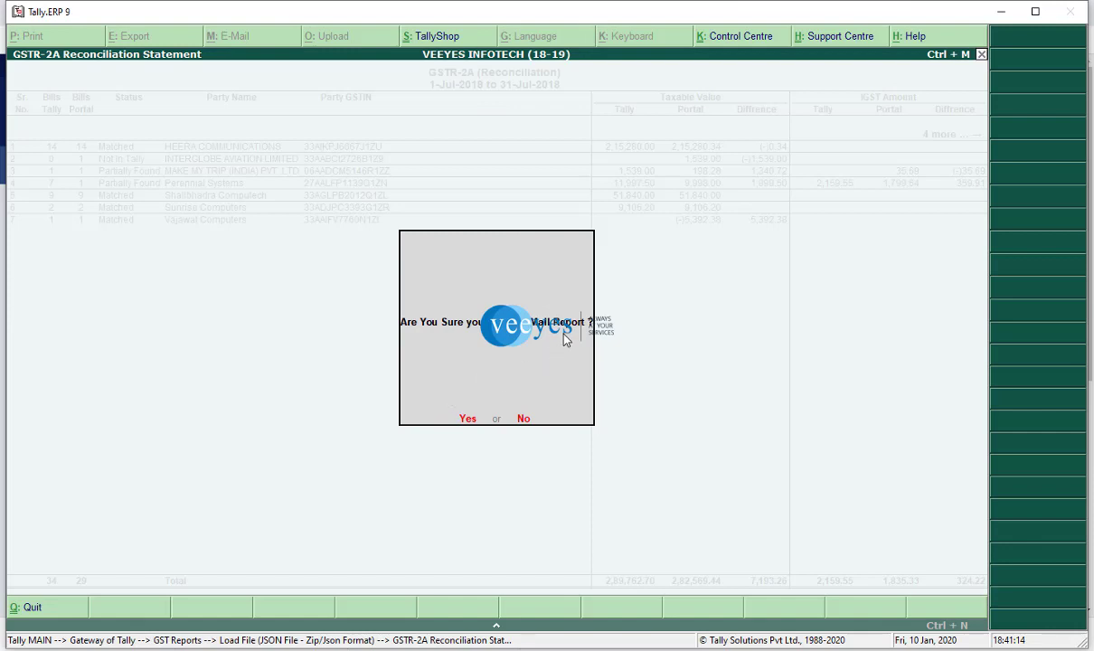
{"action": "left_click", "coordinate": [469, 419]}
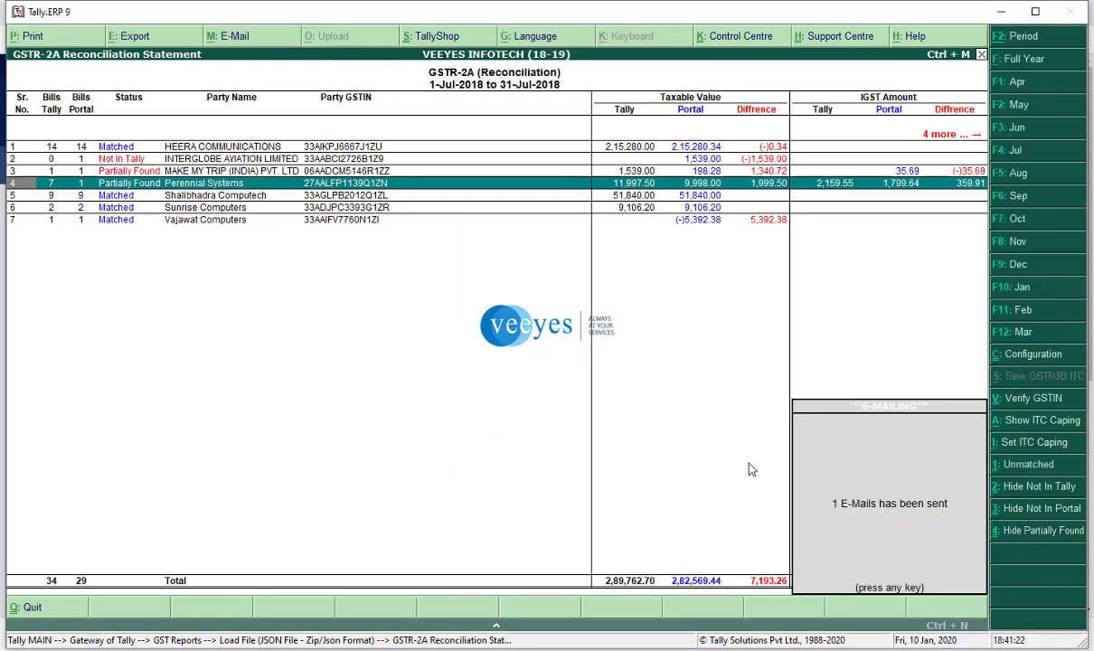
{"action": "left_click", "coordinate": [760, 483]}
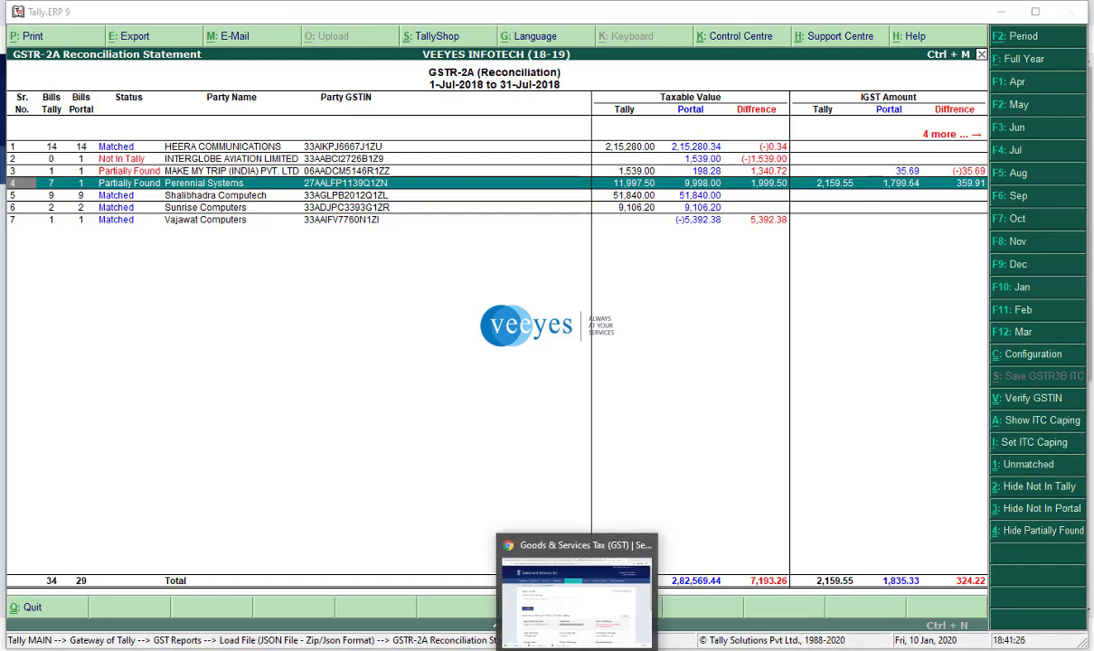
Switch to Gmail in Chrome and open the PDF attached to the latest message in the VEEYES INFOTECH GSTR2A MisMatch Details thread
{"action": "left_click", "coordinate": [419, 574]}
{"action": "left_click", "coordinate": [278, 14]}
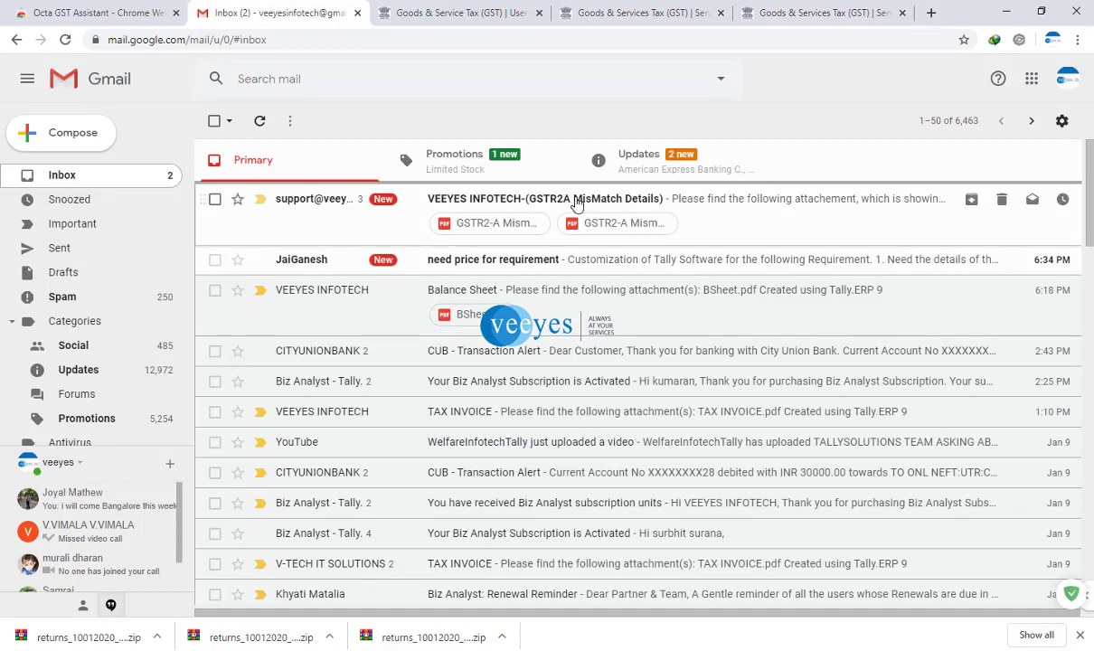
{"action": "left_click", "coordinate": [576, 203]}
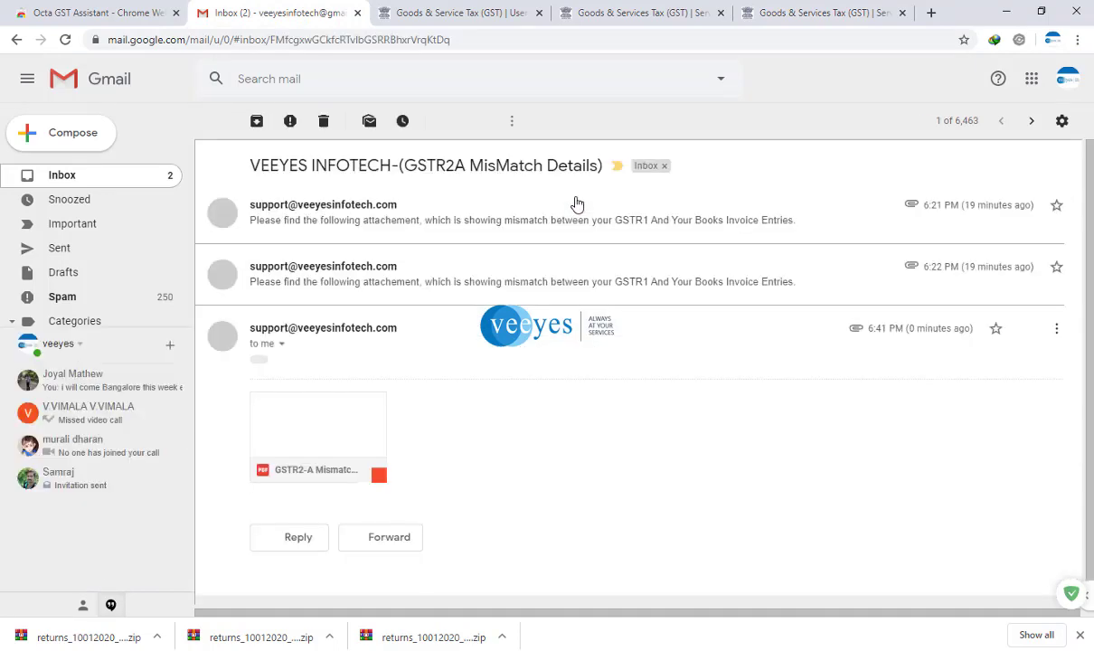
{"action": "left_click", "coordinate": [303, 414]}
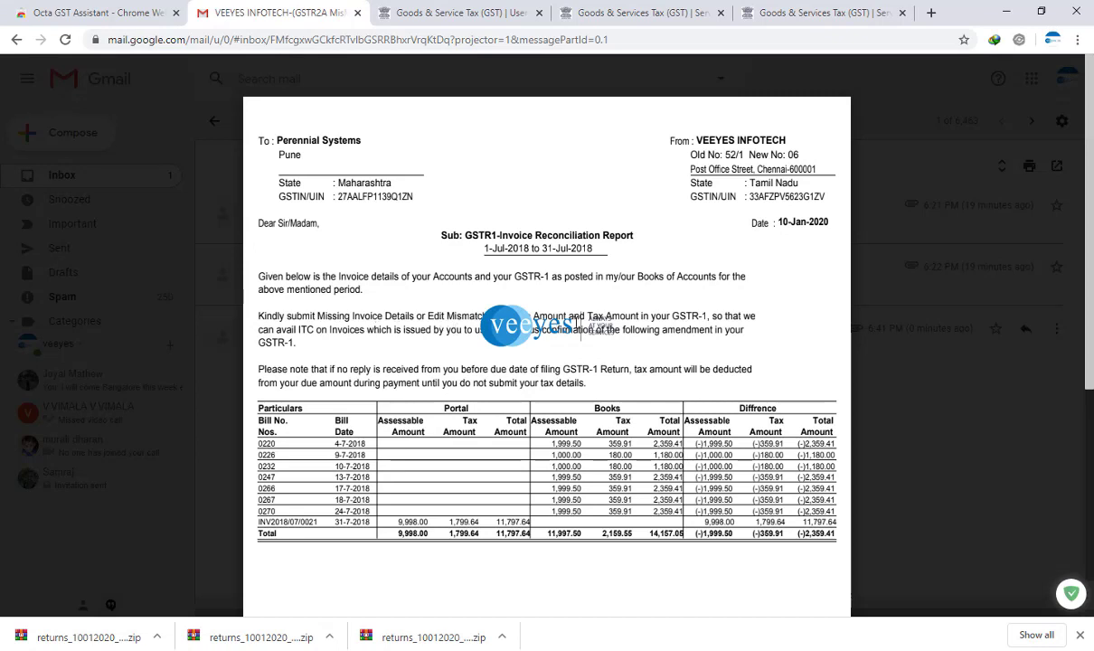
Review the attached GSTR2-A mismatch report for Perennial Systems, close the preview and switch back to the Tally.ERP 9 reconciliation statement
{"action": "mouse_move", "coordinate": [324, 342]}
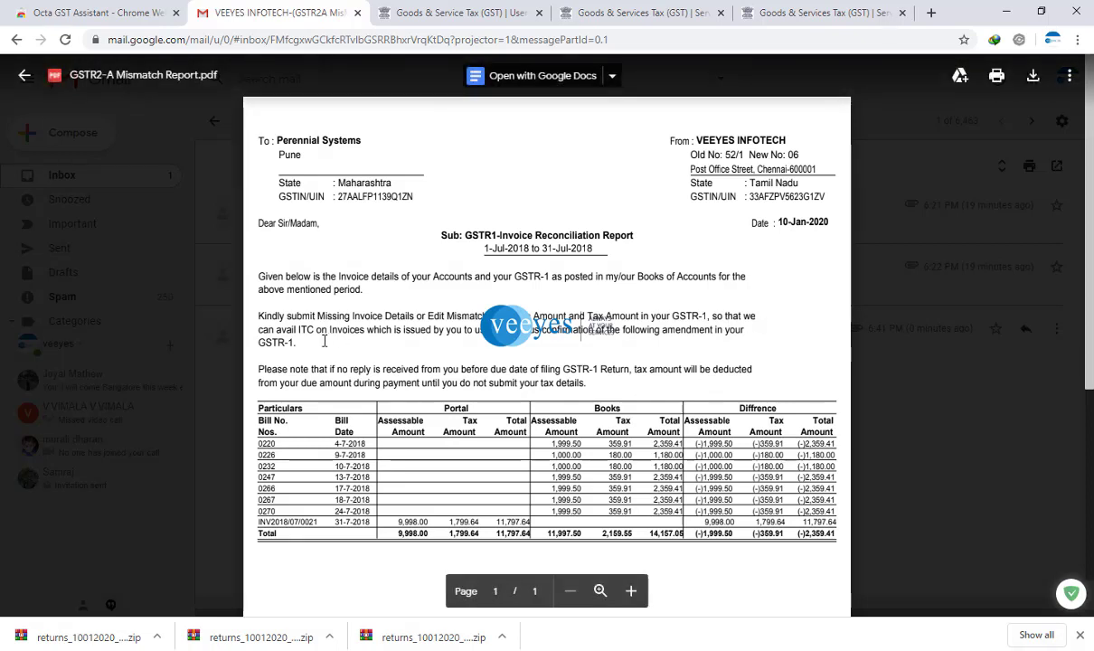
{"action": "left_click", "coordinate": [24, 83]}
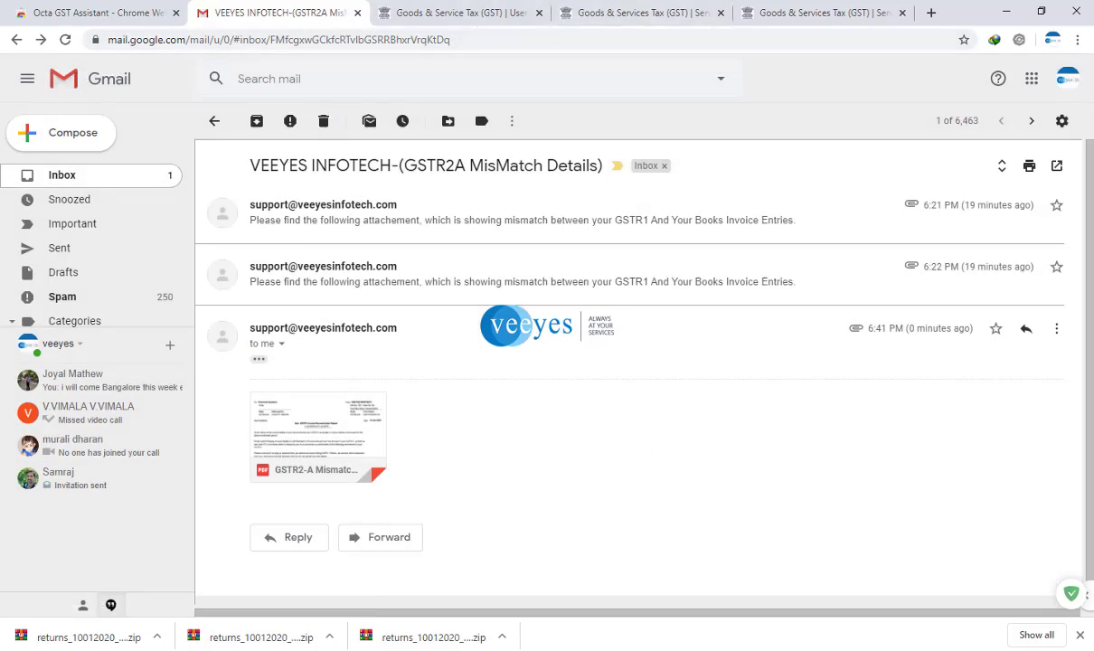
{"action": "key", "text": "alt+Tab"}
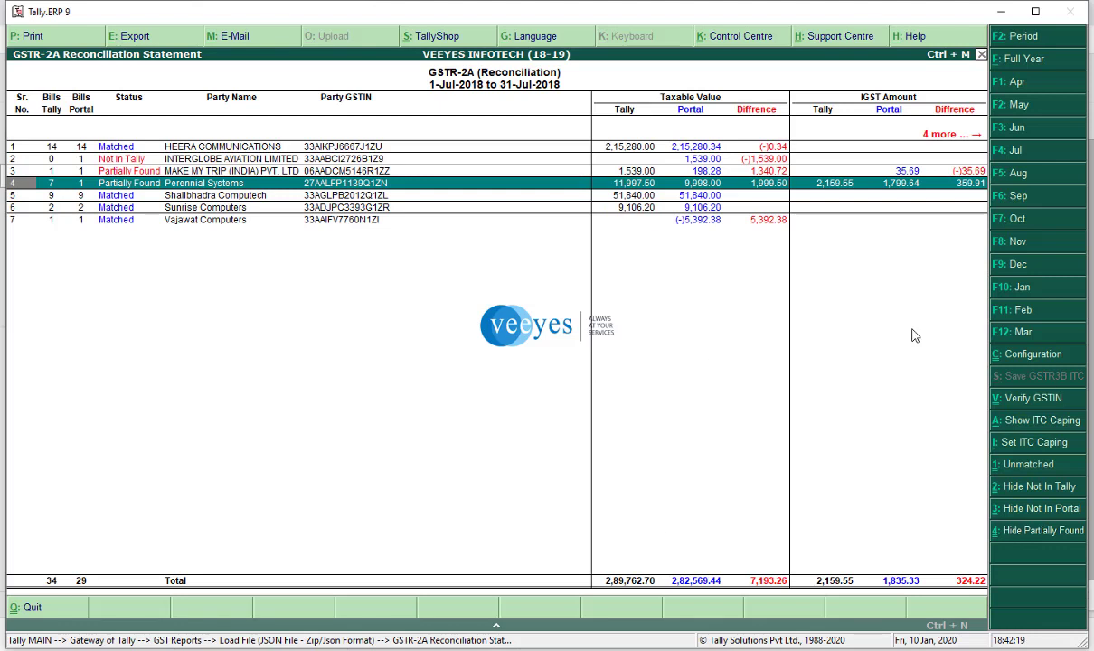
Set the ITC capping to 10 percent and show the ITC capping summary for the March 2019 GSTR-2A reconciliation
{"action": "left_click", "coordinate": [1029, 336]}
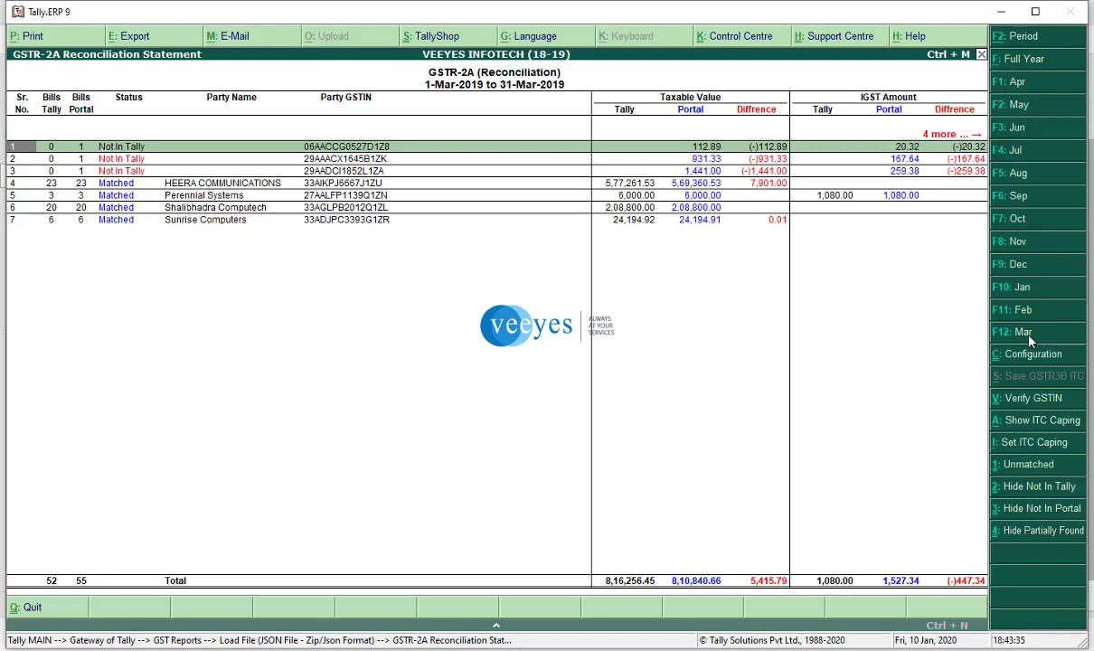
{"action": "left_click", "coordinate": [1033, 442]}
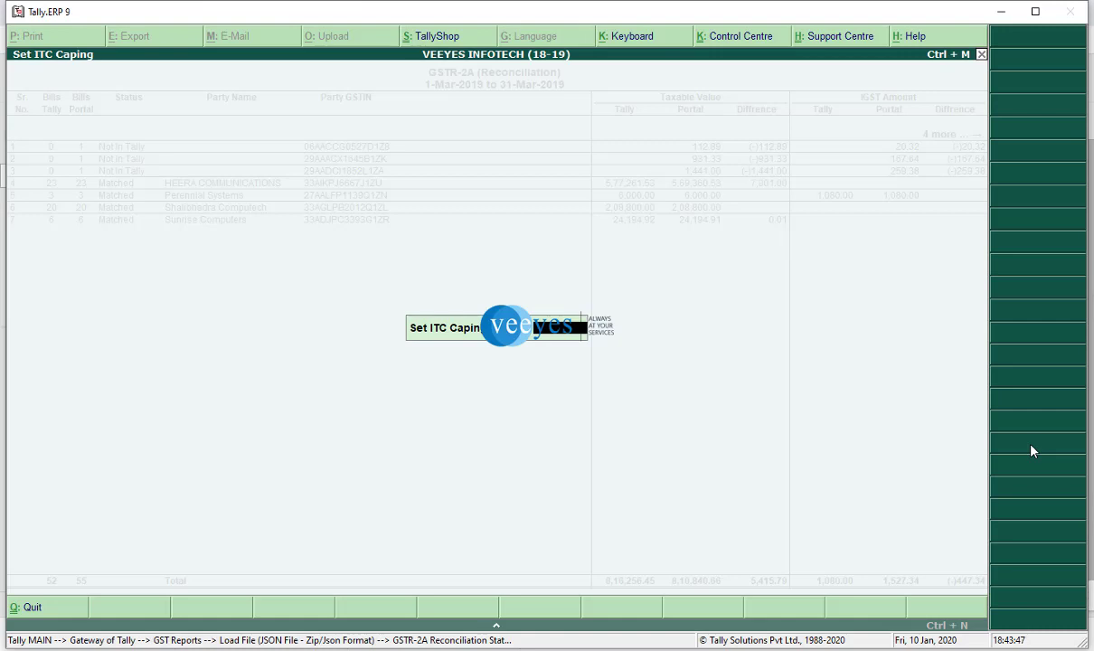
{"action": "type", "text": "10"}
{"action": "key", "text": "Return"}
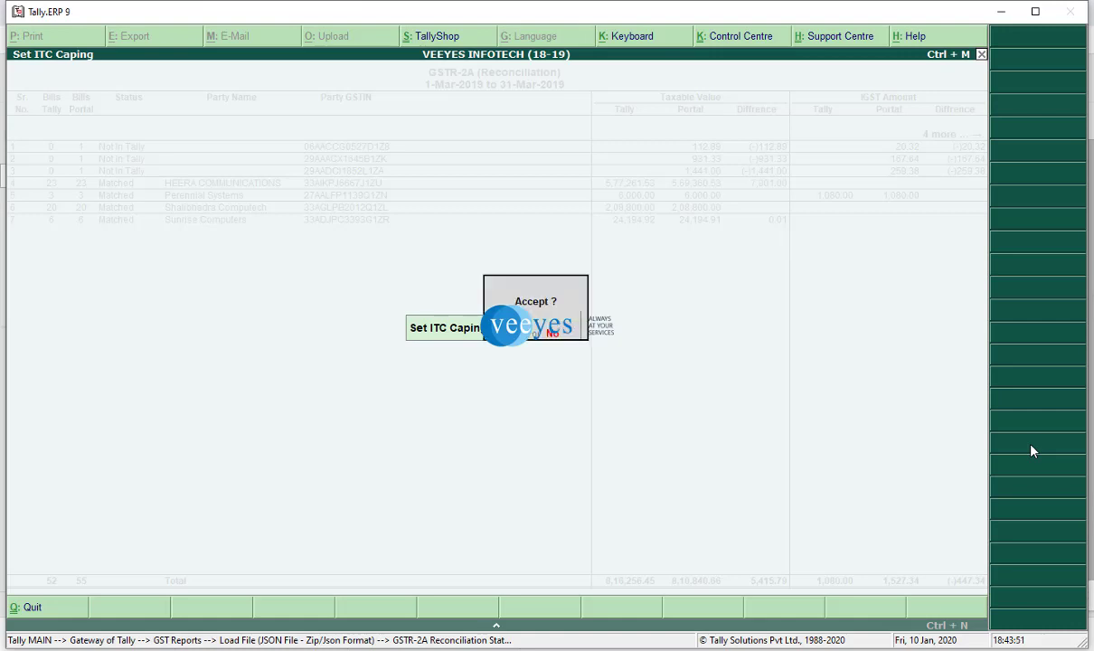
{"action": "key", "text": "Return"}
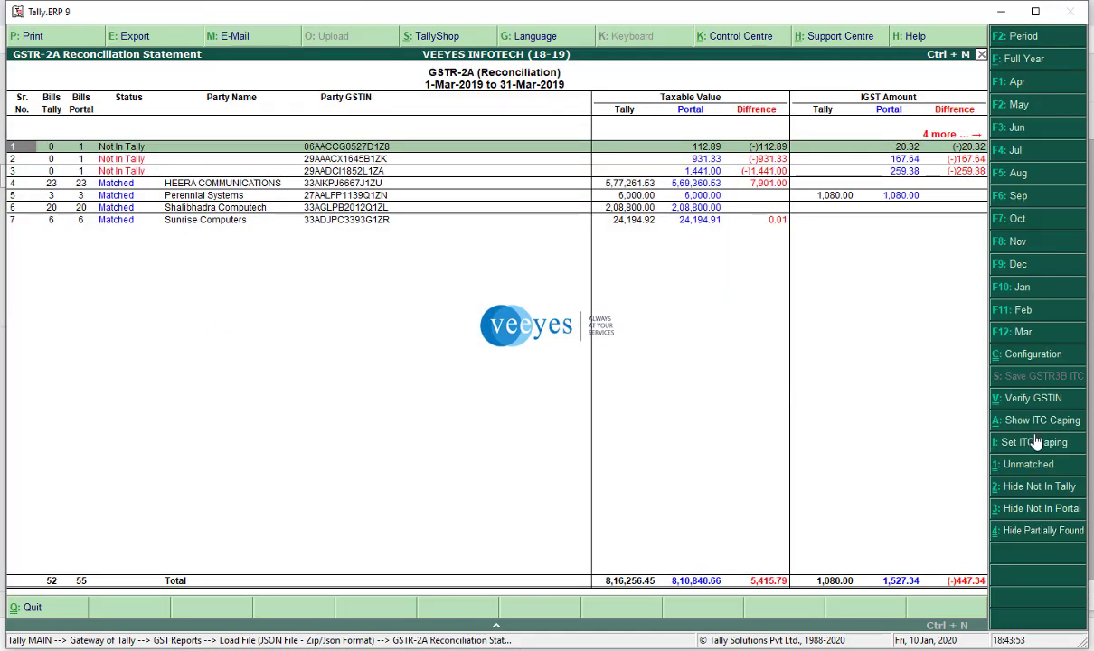
{"action": "left_click", "coordinate": [1036, 422]}
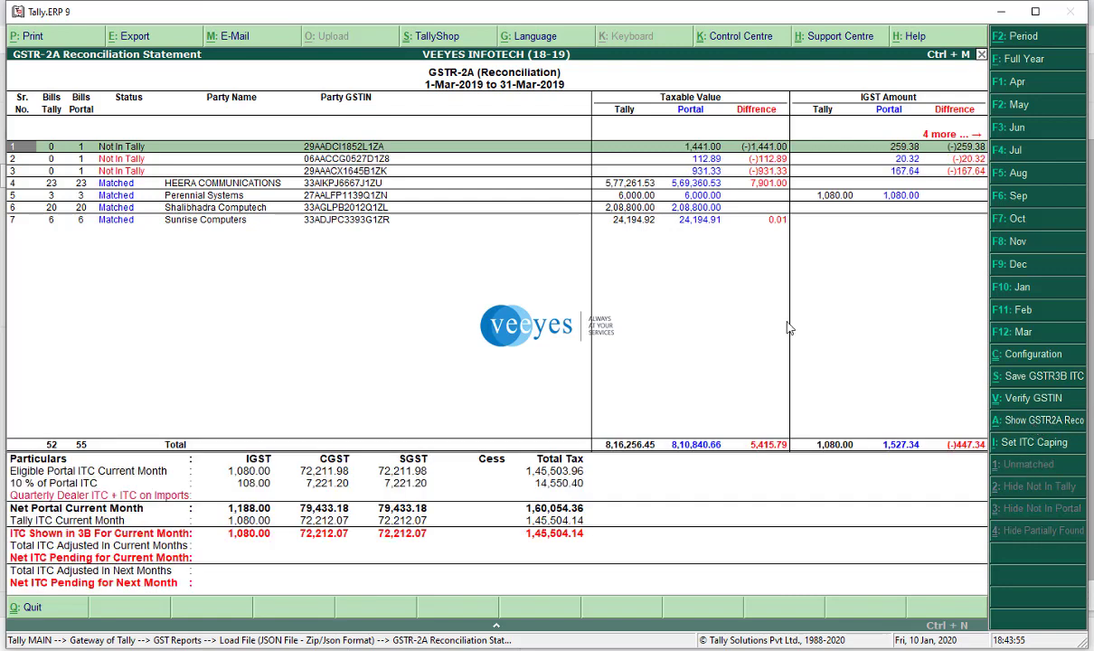